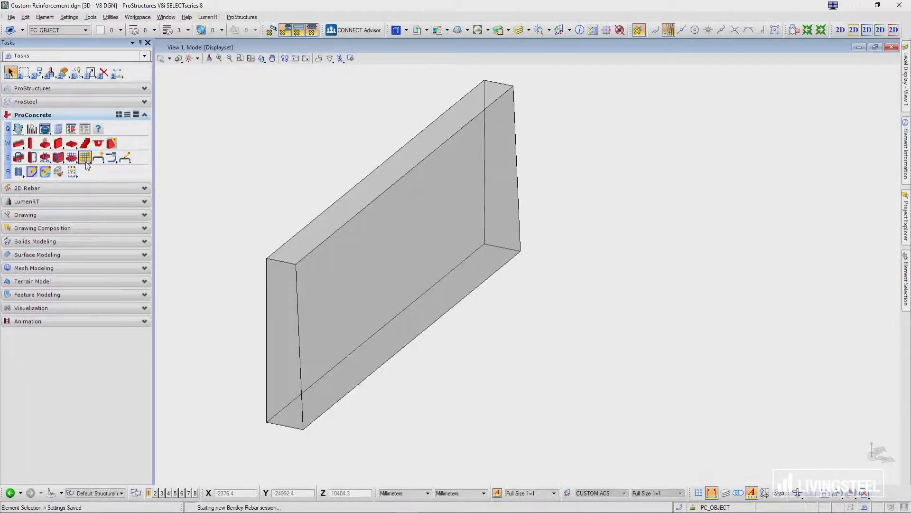
# - Place a single RebarSet on the wall's sloped long face by defining a polyline through its four corners
pyautogui.click(86, 161)
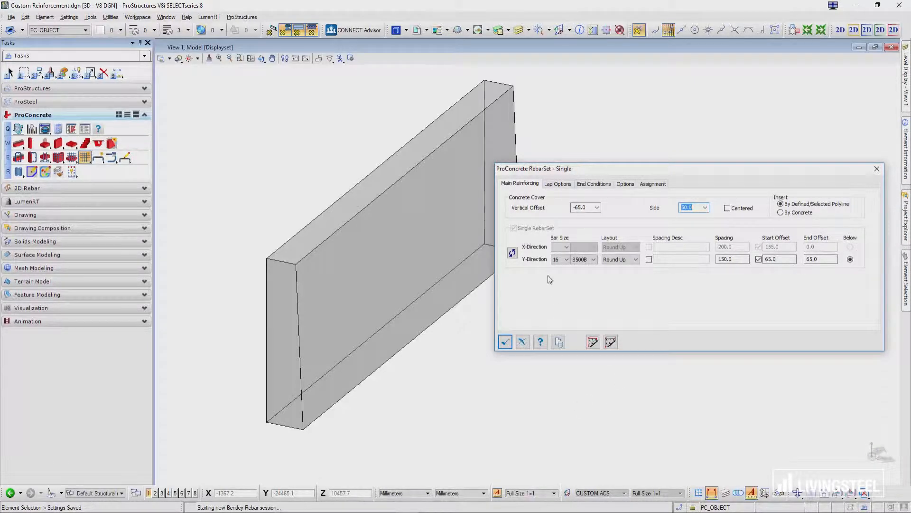
pyautogui.click(786, 259)
pyautogui.click(610, 343)
pyautogui.click(611, 342)
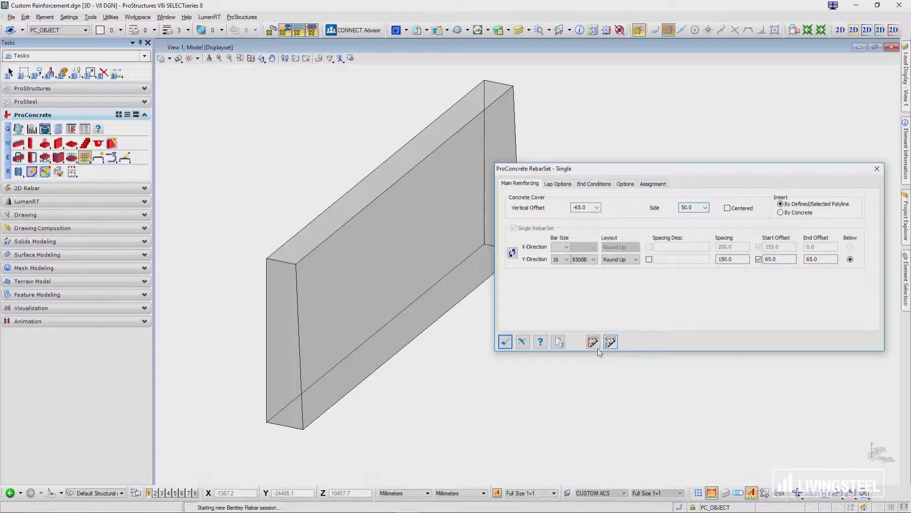
pyautogui.click(306, 429)
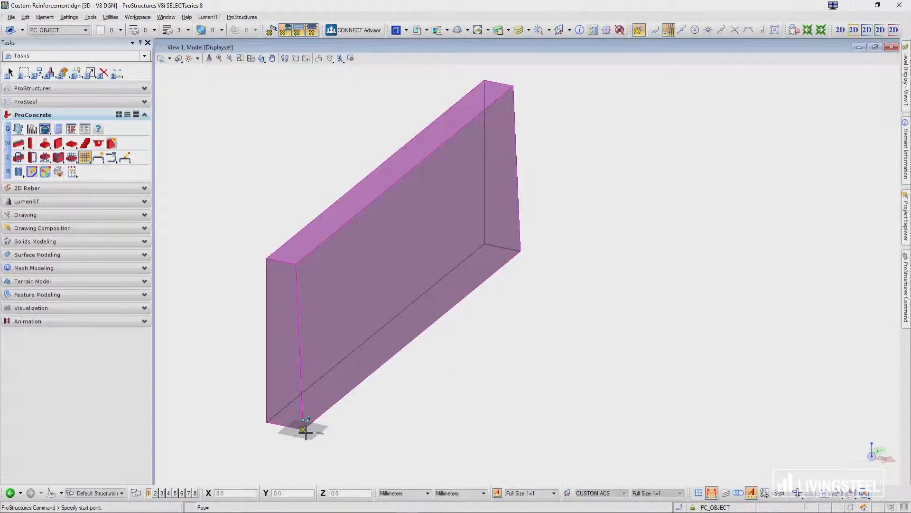
pyautogui.click(304, 428)
pyautogui.click(297, 265)
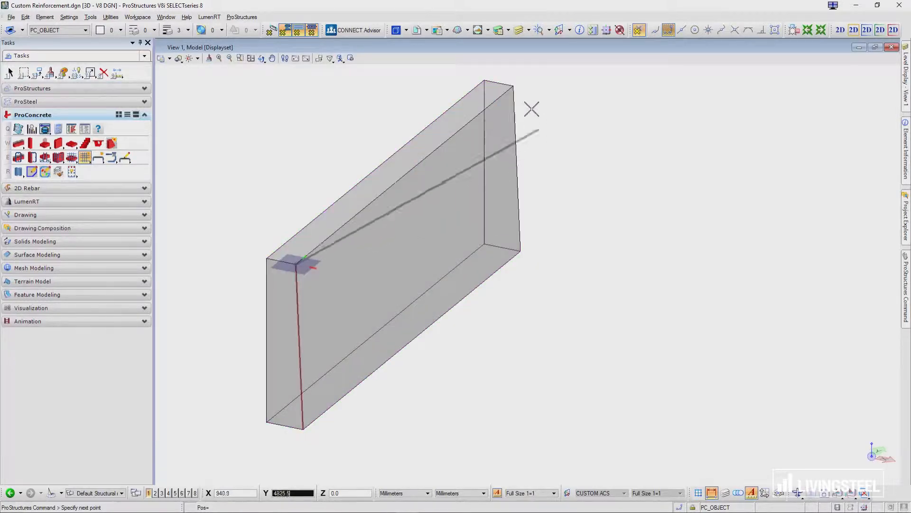
pyautogui.click(514, 87)
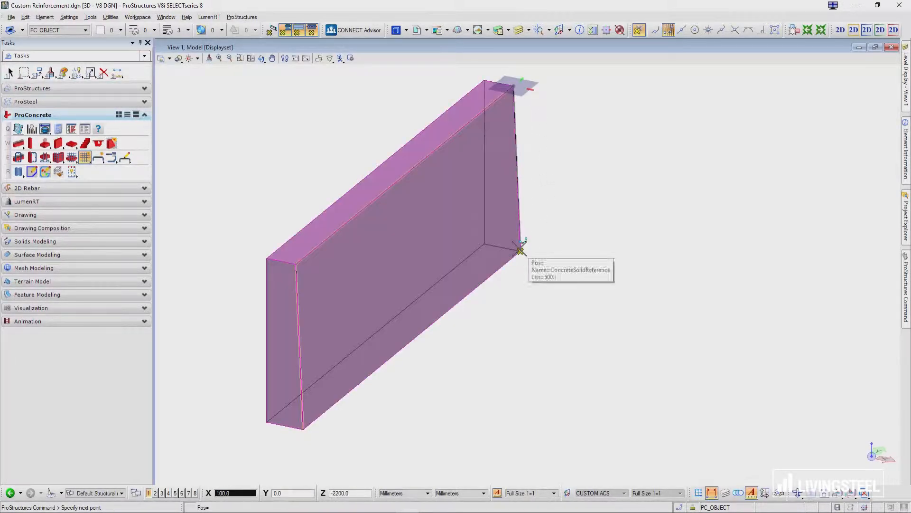
pyautogui.click(520, 250)
pyautogui.click(303, 427)
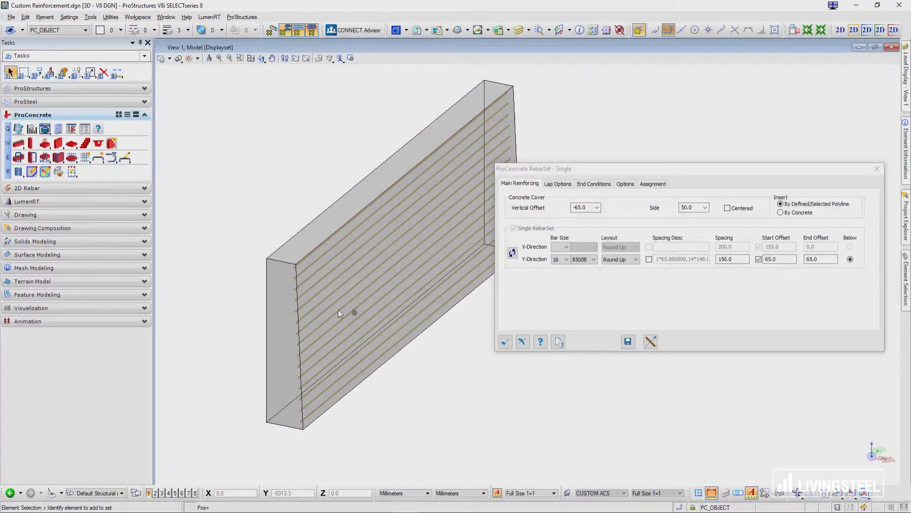
# - Add size 20 bars in the X-direction to the RebarSet, and discard the whole set
pyautogui.scroll(3, 304, 340)
pyautogui.keyDown('shift'); pyautogui.moveTo(354, 343); pyautogui.dragTo(418, 300, button='middle'); pyautogui.keyUp('shift')
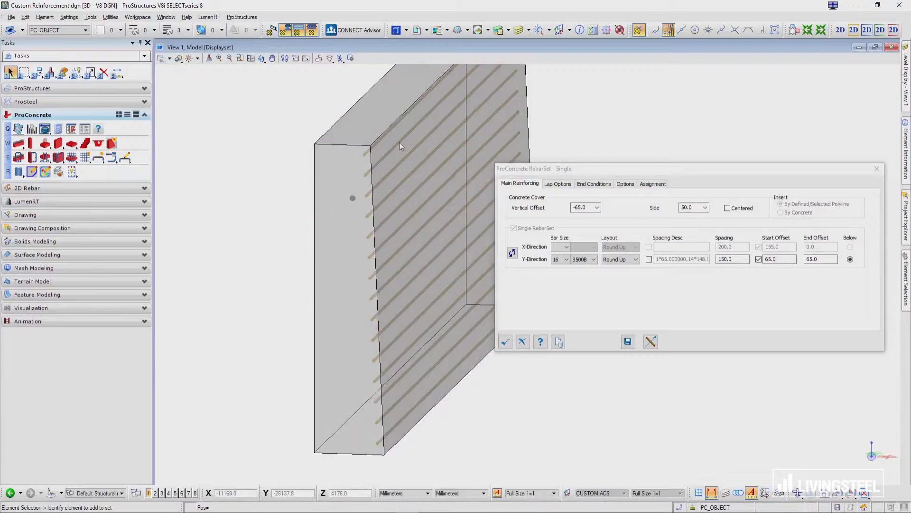
pyautogui.click(559, 260)
pyautogui.click(566, 249)
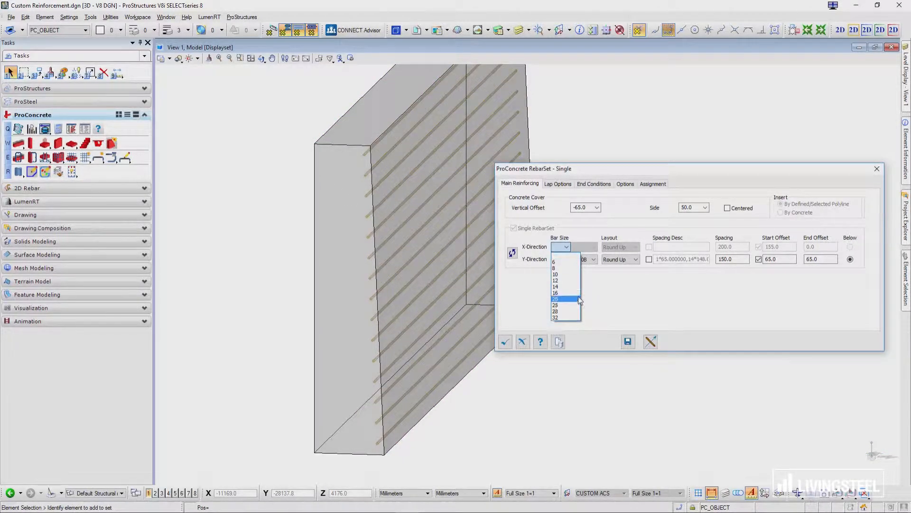
pyautogui.click(578, 298)
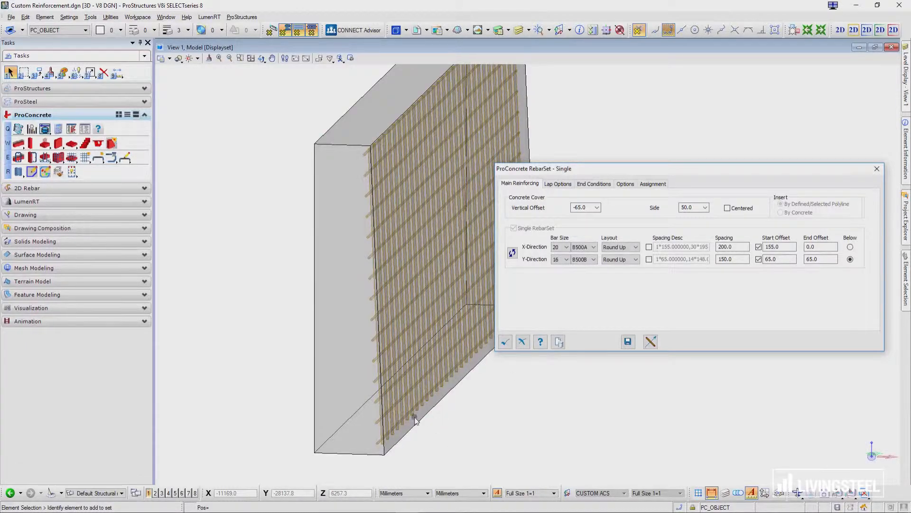
pyautogui.moveTo(422, 417)
pyautogui.keyDown('shift'); pyautogui.mouseDown(button='middle')
pyautogui.moveTo(464, 392)
pyautogui.moveTo(422, 409)
pyautogui.mouseUp(button='middle'); pyautogui.keyUp('shift')
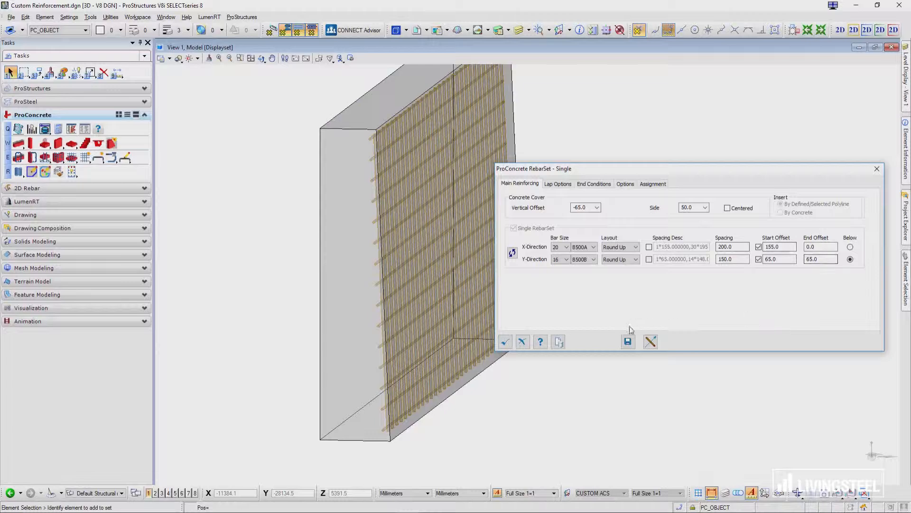
pyautogui.click(523, 342)
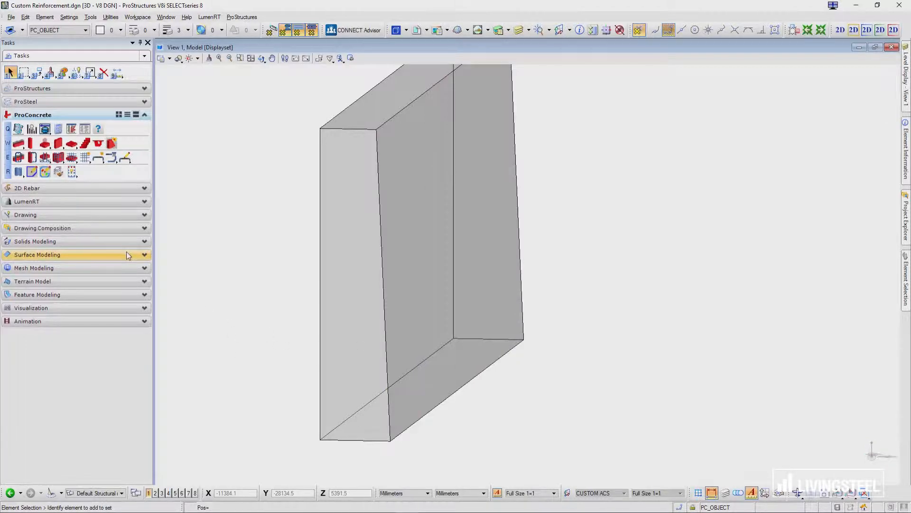
pyautogui.click(98, 157)
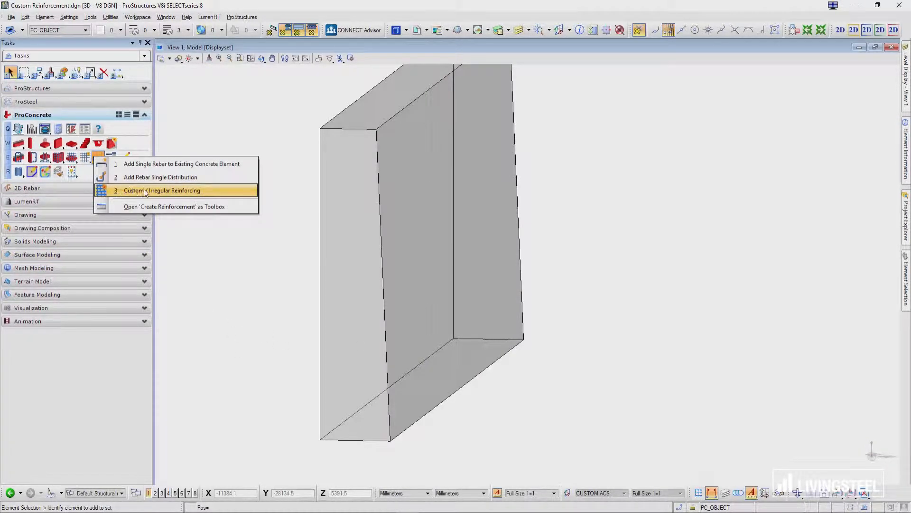
pyautogui.click(199, 271)
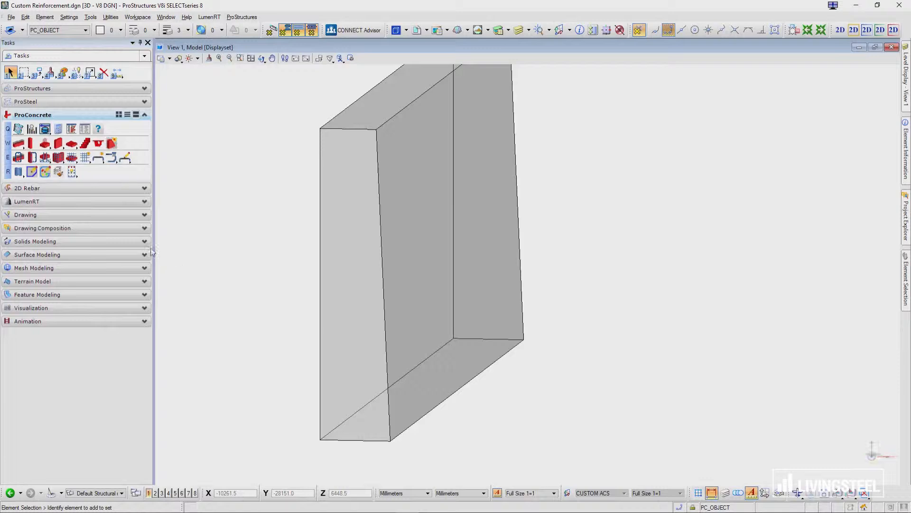
# - Extract the wall's near end face as a separate shape on level PS_SHAPE
pyautogui.click(71, 241)
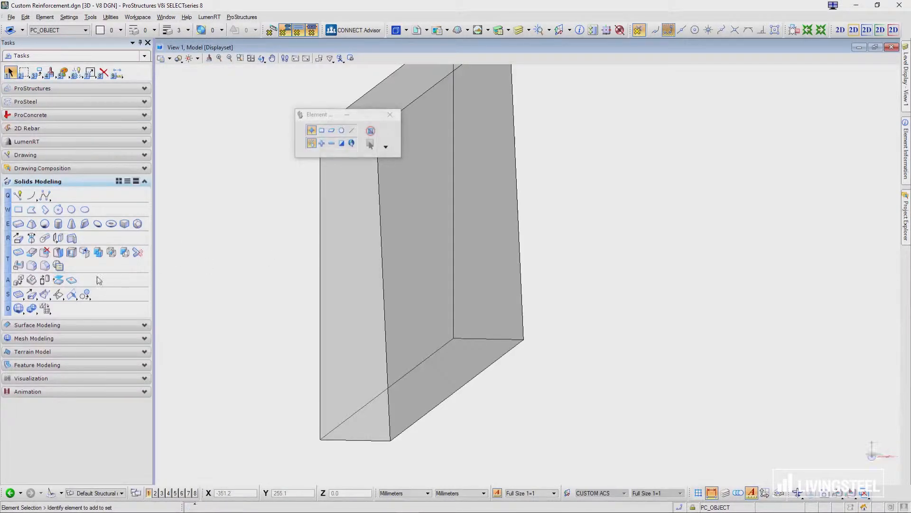
pyautogui.click(59, 280)
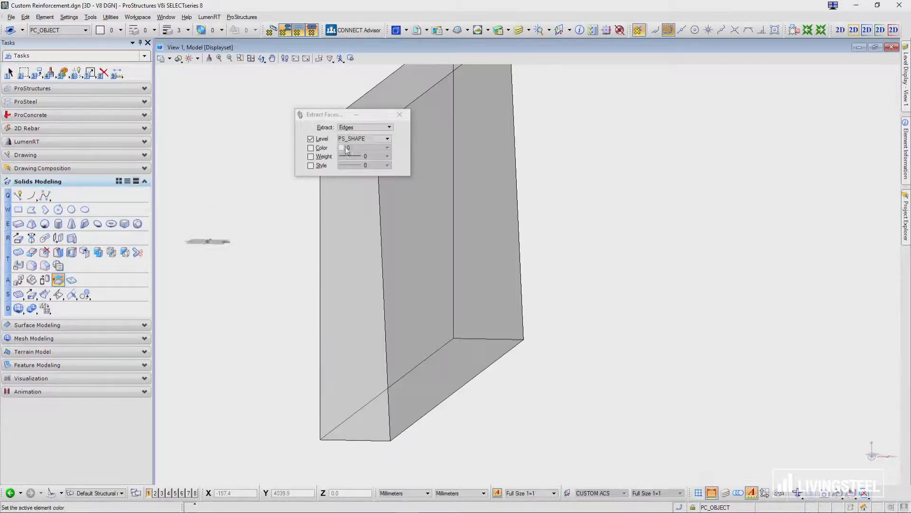
pyautogui.click(365, 125)
pyautogui.click(355, 123)
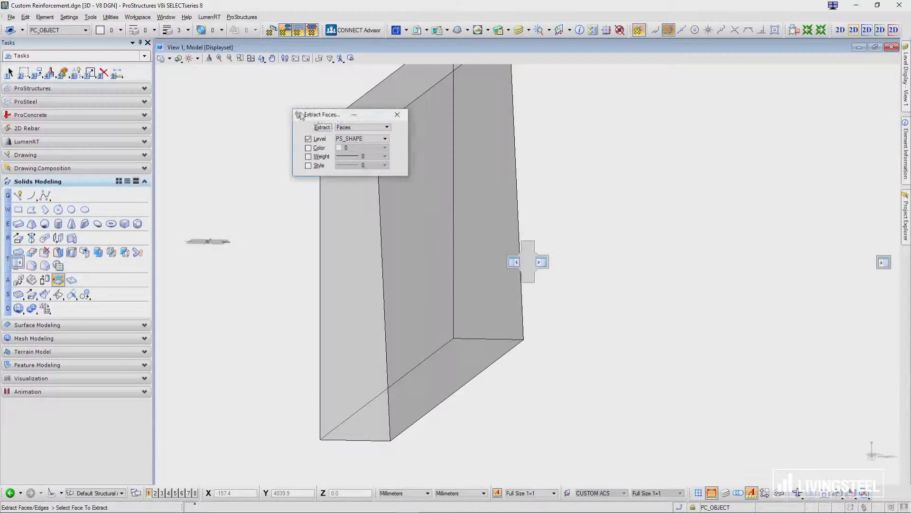
pyautogui.moveTo(328, 114); pyautogui.dragTo(188, 72)
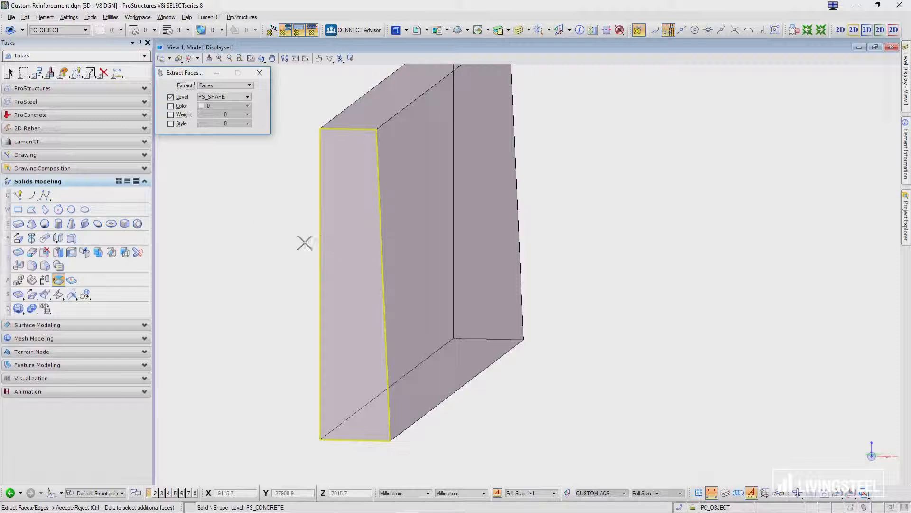
pyautogui.click(10, 73)
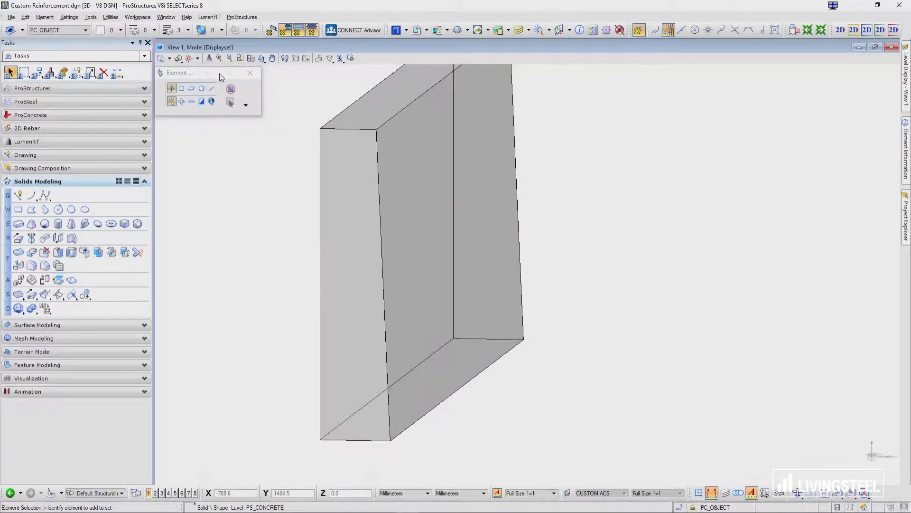
# - Offset the extracted end-face shape inward by 65 mm without keeping a copy of the original
pyautogui.click(335, 131)
pyautogui.rightClick(294, 169)
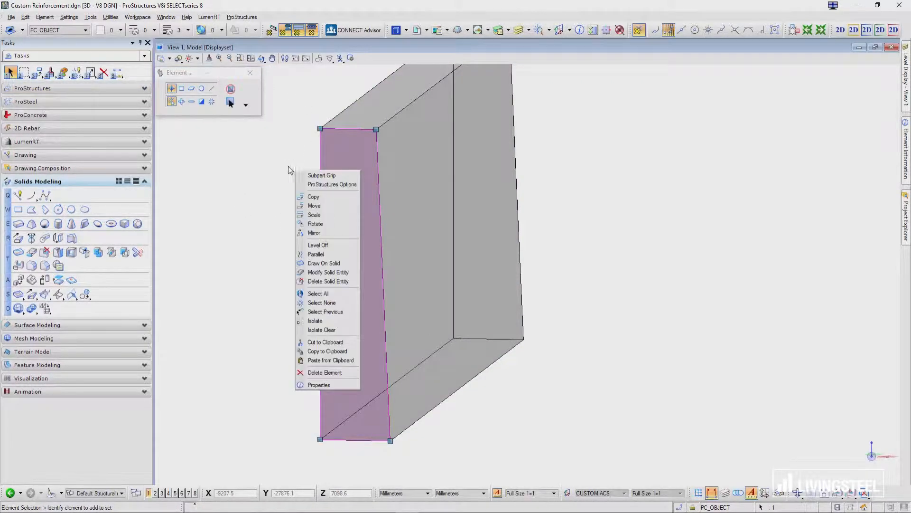
pyautogui.click(331, 255)
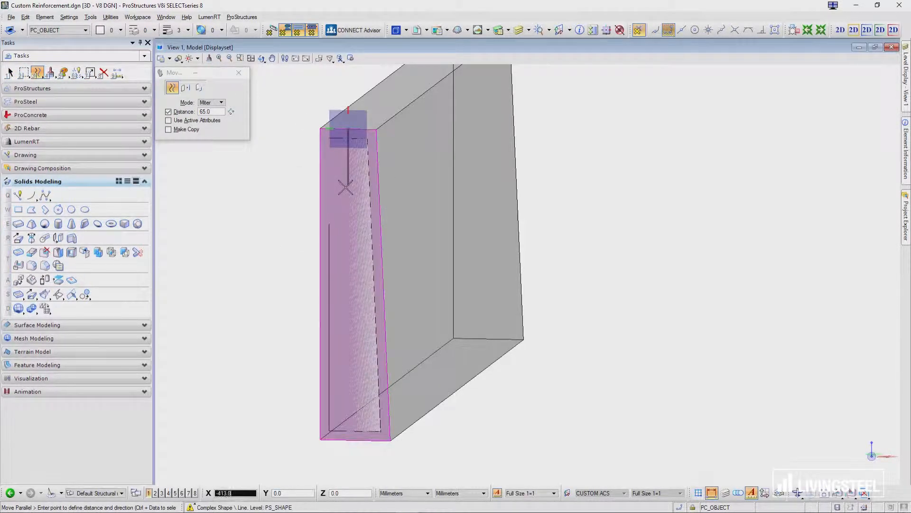
pyautogui.click(346, 186)
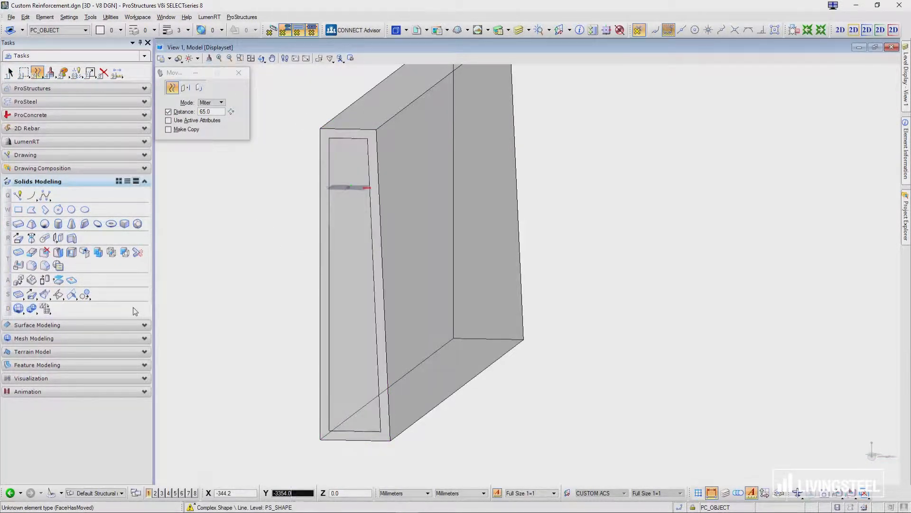
pyautogui.click(10, 72)
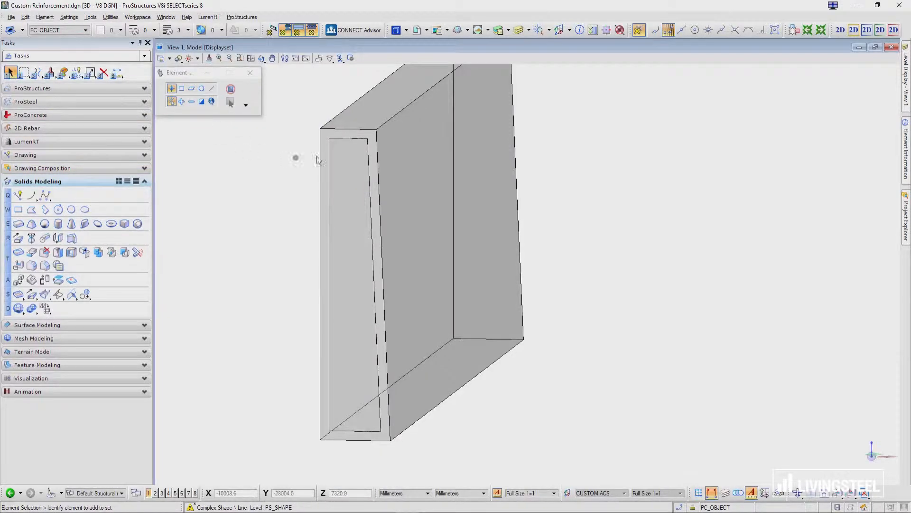
# - Copy the offset shape from the near end to the far end of the wall, using matching top corners as reference points
pyautogui.click(339, 139)
pyautogui.moveTo(293, 139); pyautogui.dragTo(262, 167, button='middle')
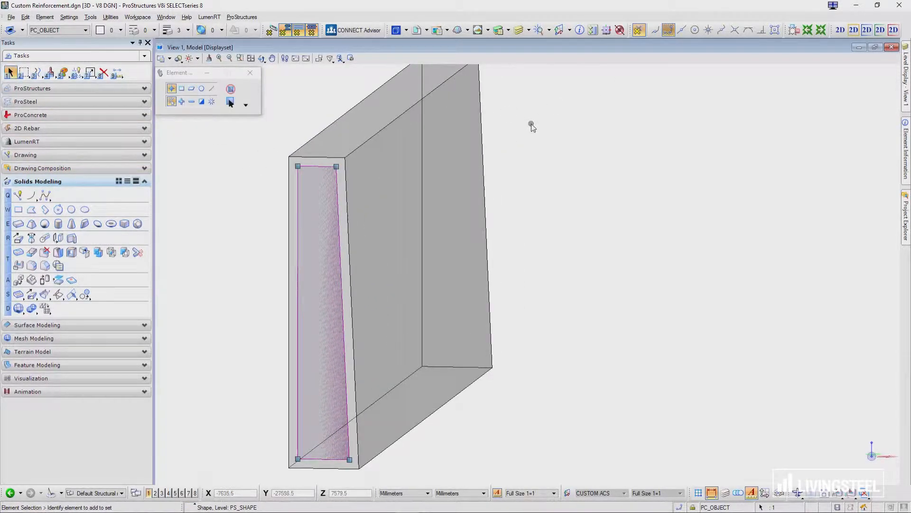
pyautogui.scroll(-3, 531, 124)
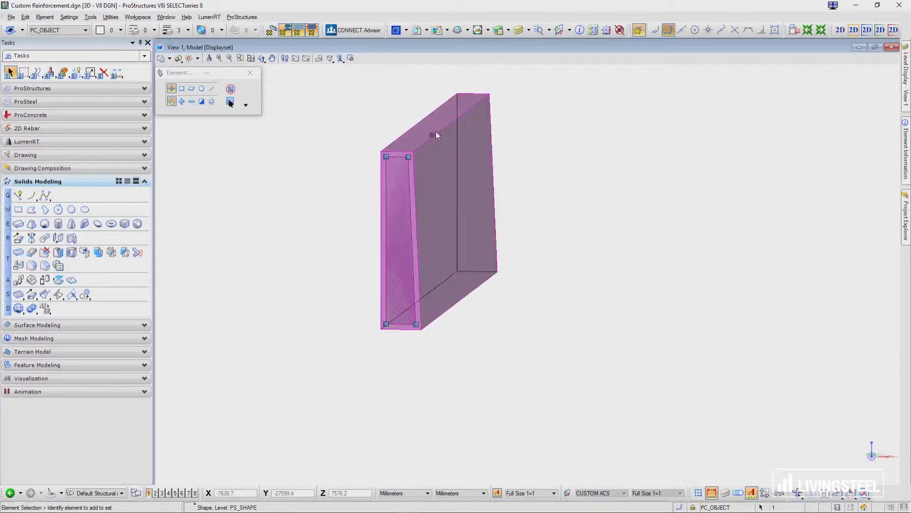
pyautogui.scroll(2, 475, 107)
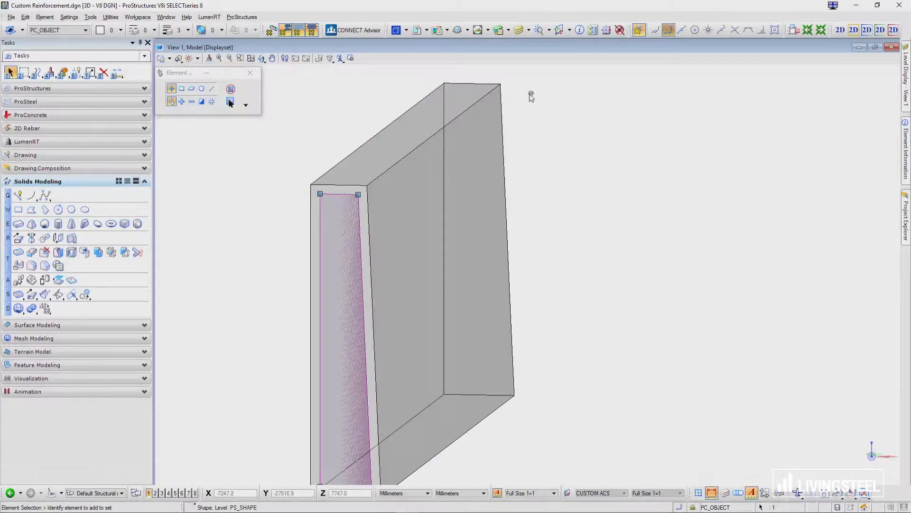
pyautogui.rightClick(259, 197)
pyautogui.click(280, 224)
pyautogui.click(311, 184)
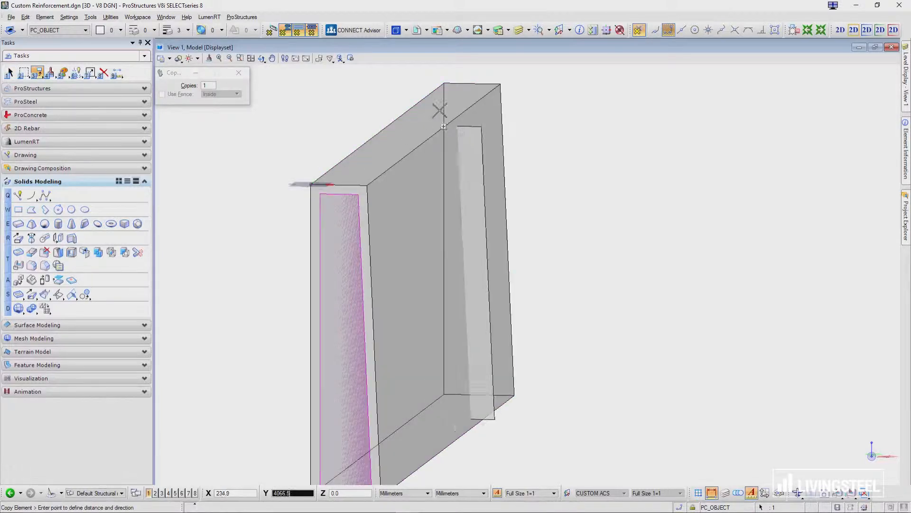
pyautogui.click(444, 83)
pyautogui.rightClick(626, 142)
pyautogui.click(558, 154)
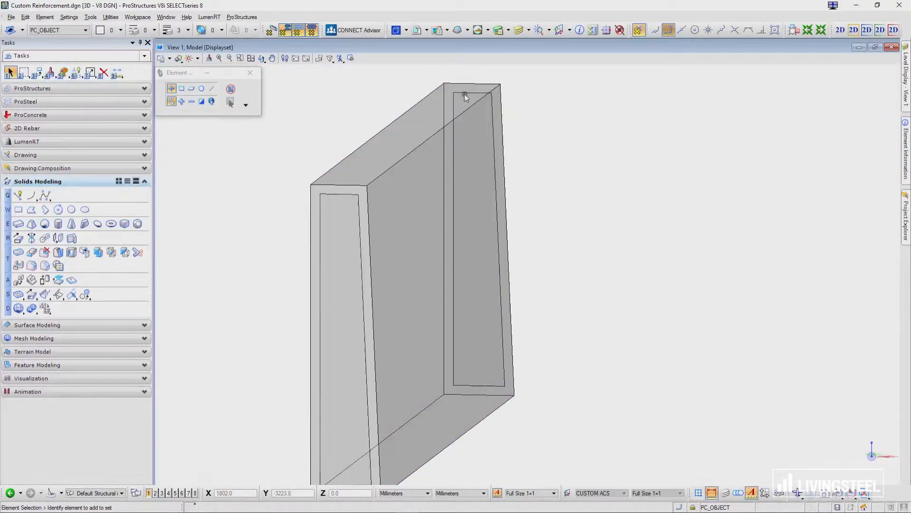
# - Create custom irregular reinforcing along the wall, using the two offset end shapes as guide lines
pyautogui.click(76, 115)
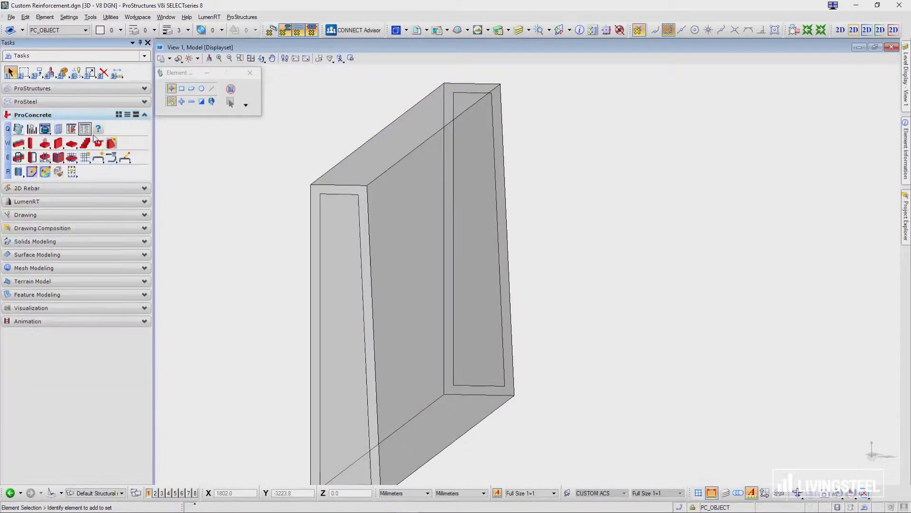
pyautogui.click(100, 160)
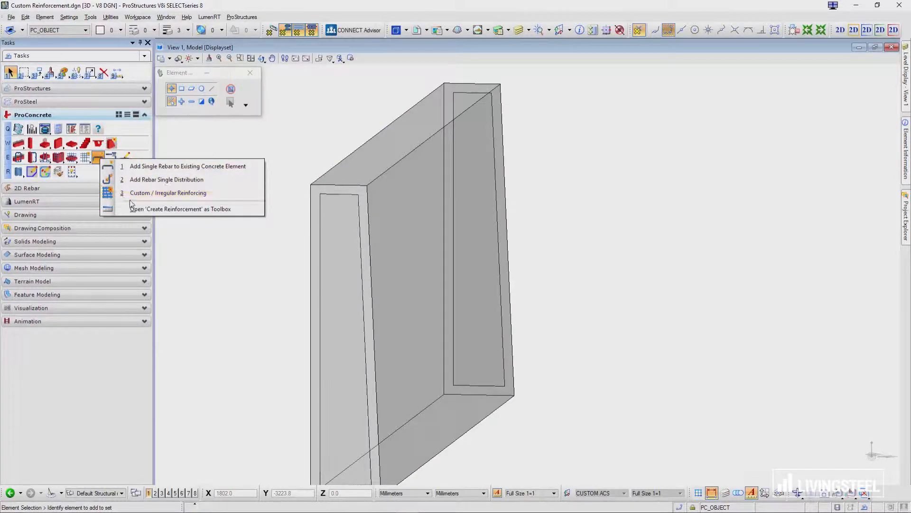
pyautogui.click(151, 196)
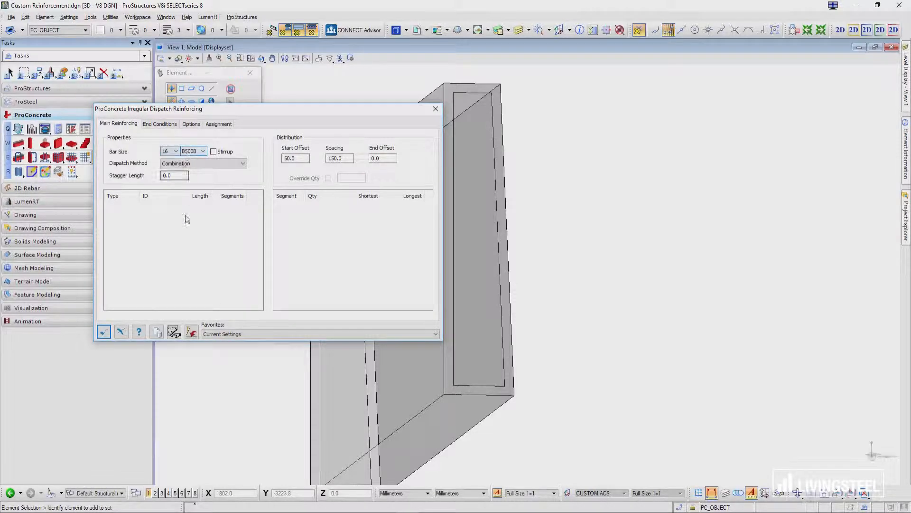
pyautogui.click(173, 332)
pyautogui.click(309, 181)
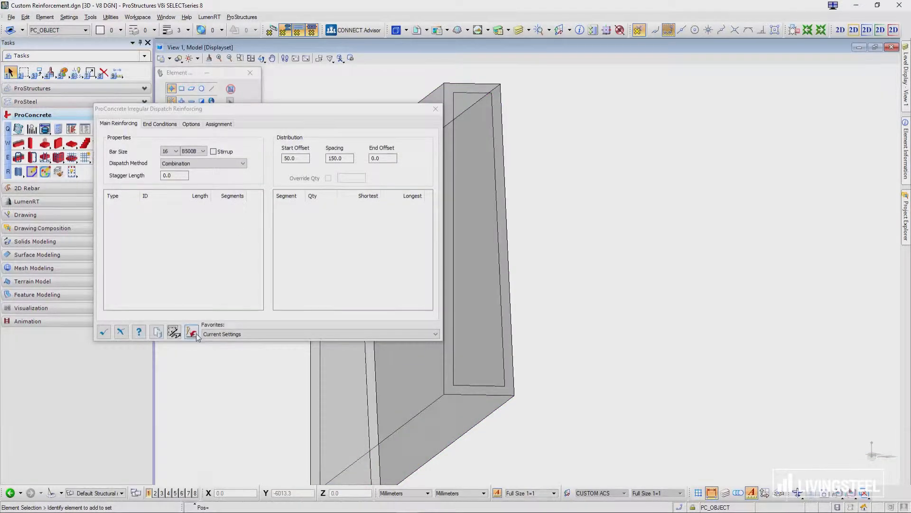
pyautogui.click(191, 332)
pyautogui.click(349, 195)
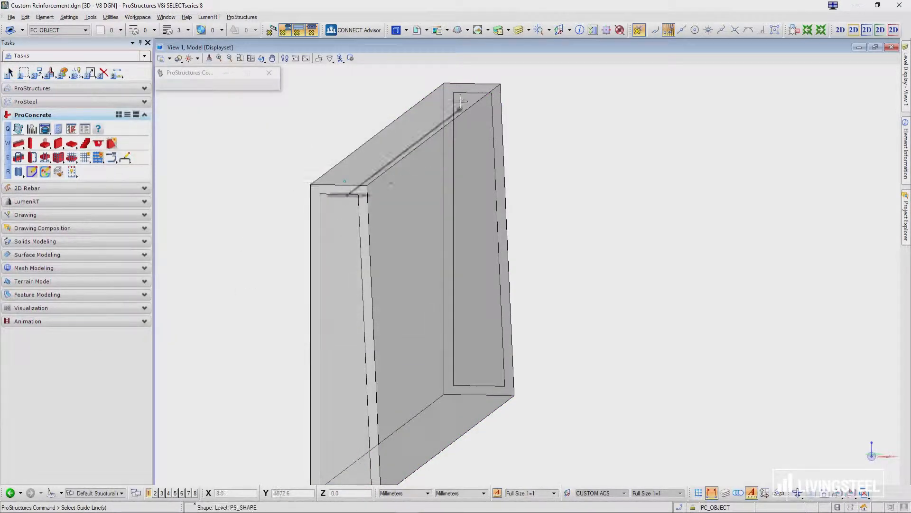
pyautogui.click(468, 90)
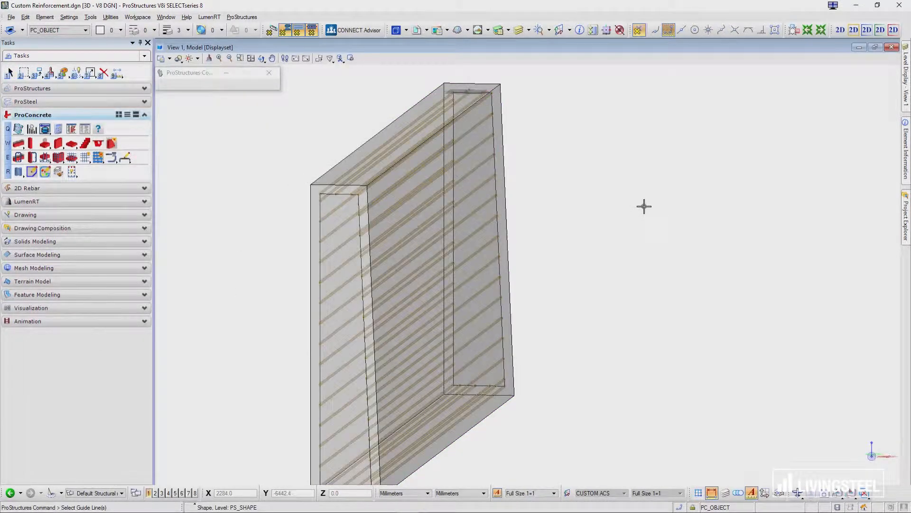
# - Examine the bar distribution around the upper part of the guide shape in the front view
pyautogui.click(262, 58)
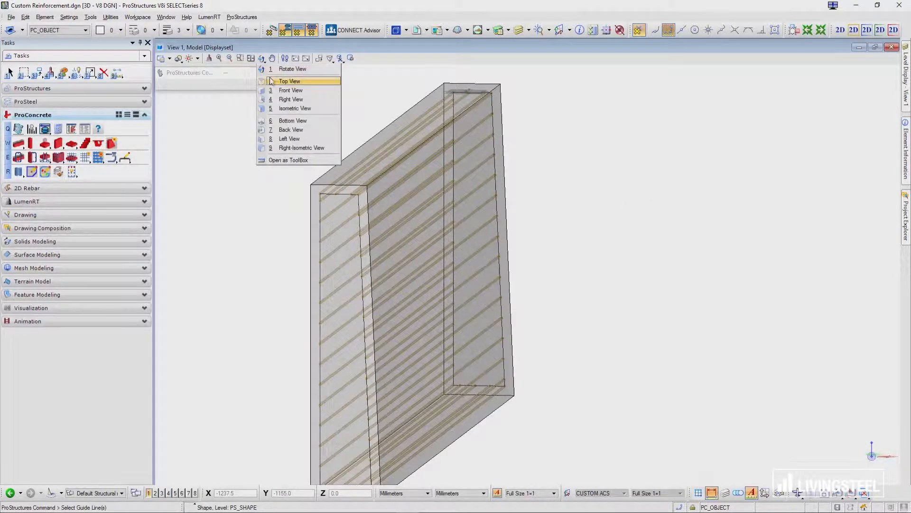
pyautogui.click(285, 90)
pyautogui.scroll(4, 395, 175)
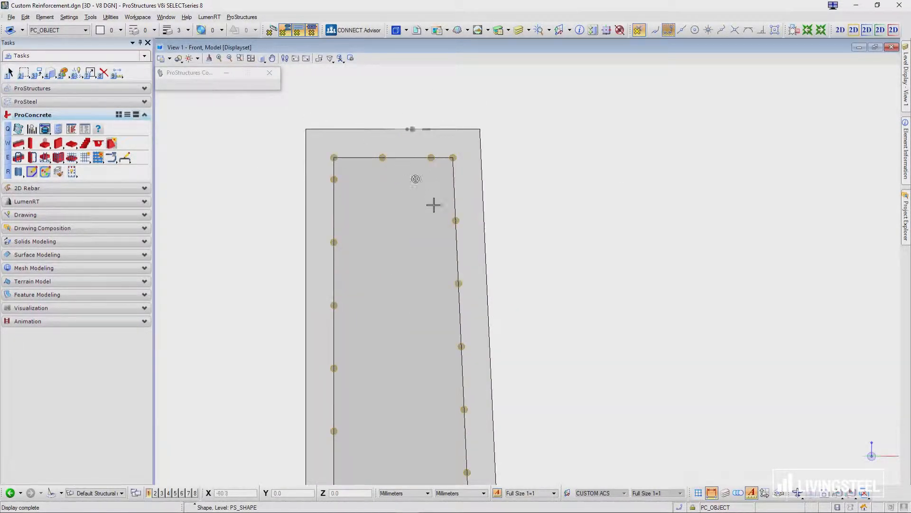
# - Check the bars down to the base of the guide shape and finish the guide line selection for the irregular reinforcing
pyautogui.moveTo(433, 205); pyautogui.dragTo(399, 130, button='middle')
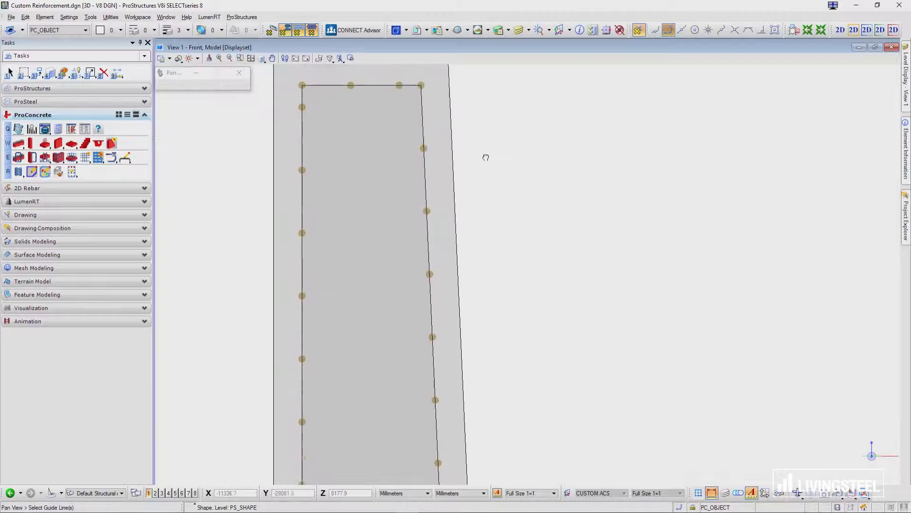
pyautogui.scroll(-2, 519, 230)
pyautogui.moveTo(519, 229); pyautogui.dragTo(505, 75, button='middle')
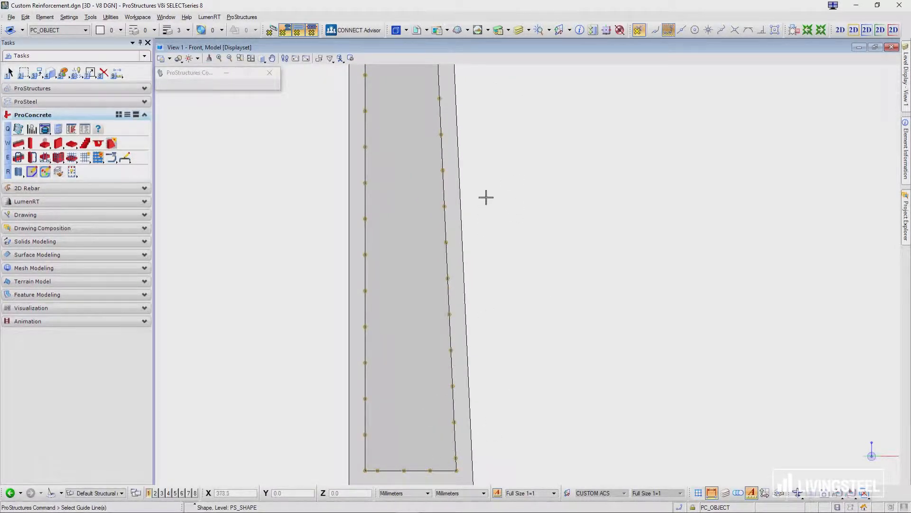
pyautogui.moveTo(489, 180); pyautogui.dragTo(550, 316, button='middle')
pyautogui.rightClick(547, 271)
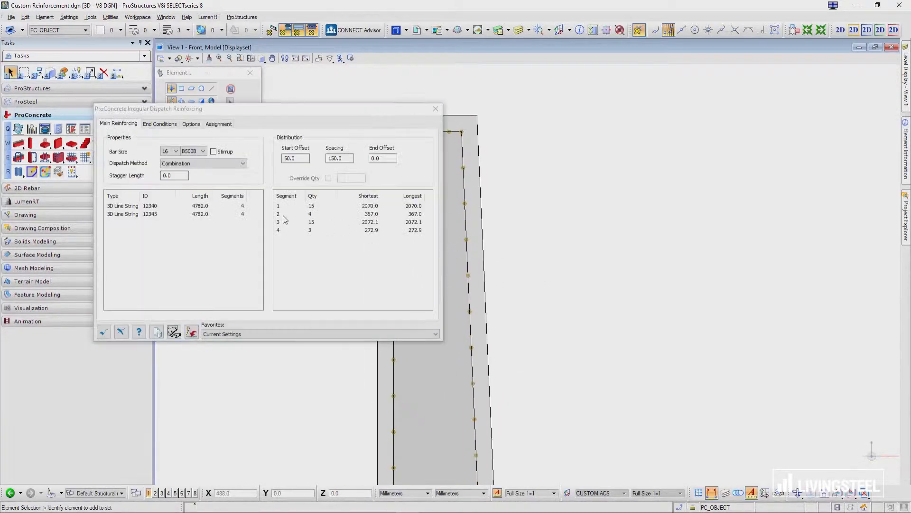
# - Try the Vertex dispatch method for the reinforcing and check the bars at the guide shape's upper and lower corners
pyautogui.click(193, 164)
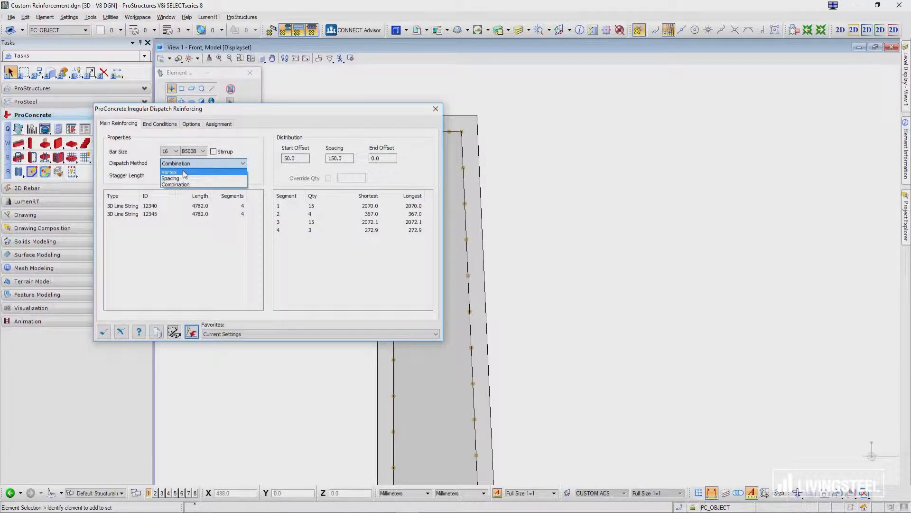
pyautogui.click(183, 171)
pyautogui.moveTo(200, 114); pyautogui.dragTo(665, 122)
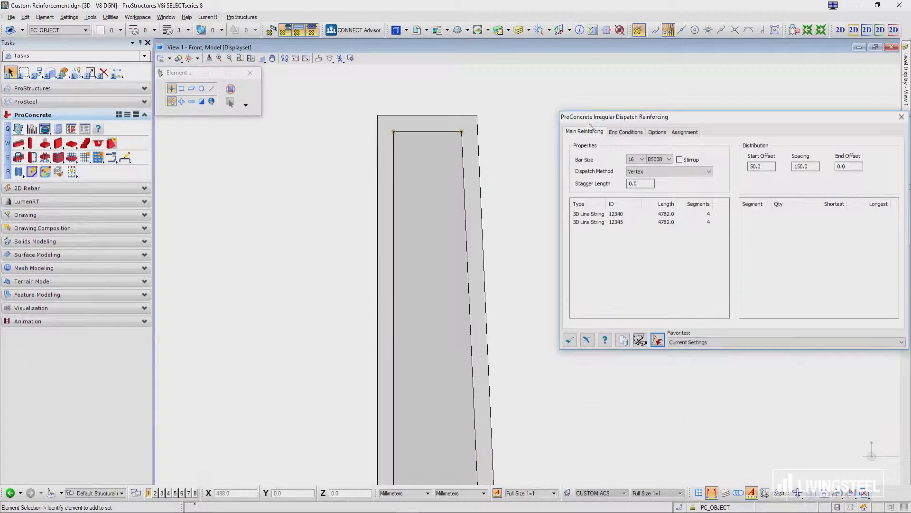
pyautogui.scroll(3, 371, 135)
pyautogui.moveTo(395, 199); pyautogui.dragTo(297, 194, button='middle')
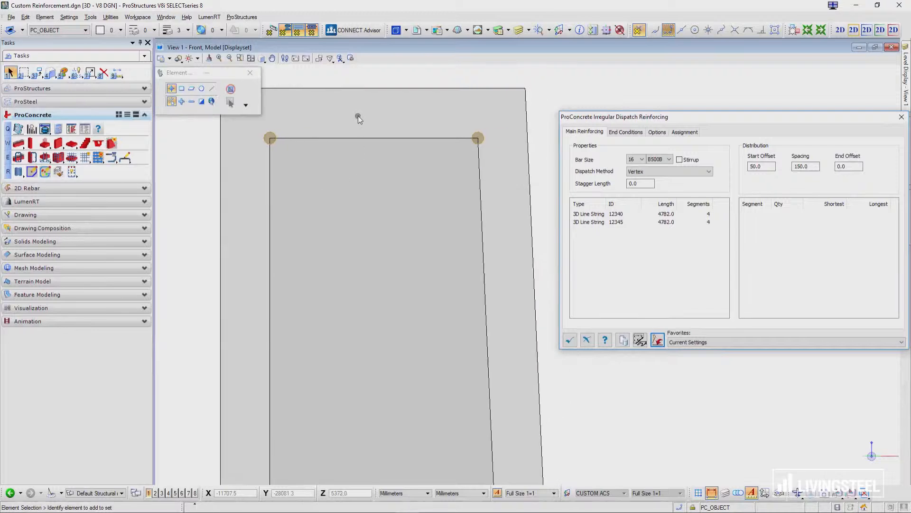
pyautogui.scroll(-4, 363, 103)
pyautogui.moveTo(439, 271); pyautogui.dragTo(407, 149, button='middle')
pyautogui.moveTo(462, 313); pyautogui.dragTo(457, 119, button='middle')
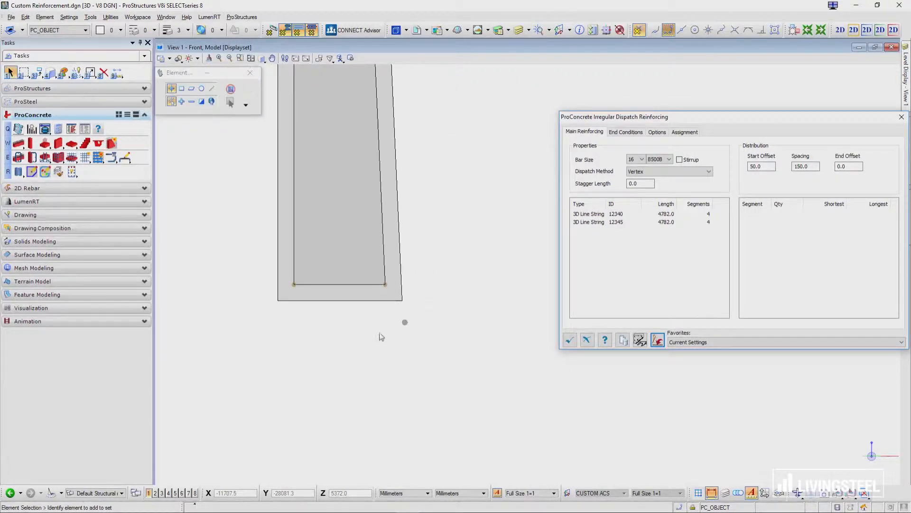
pyautogui.scroll(2, 380, 333)
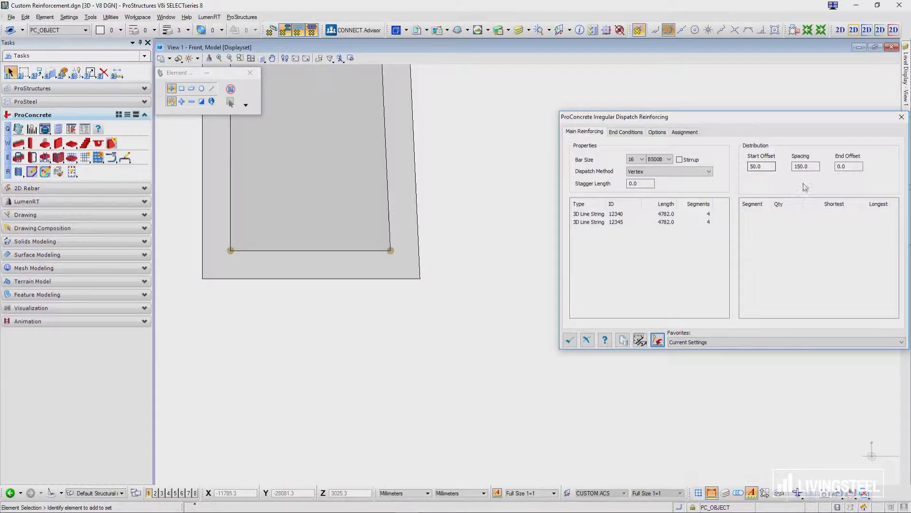
# - Switch the dispatch method to Spacing with a start offset of 0.0 and check the bars around the upper corners
pyautogui.click(685, 172)
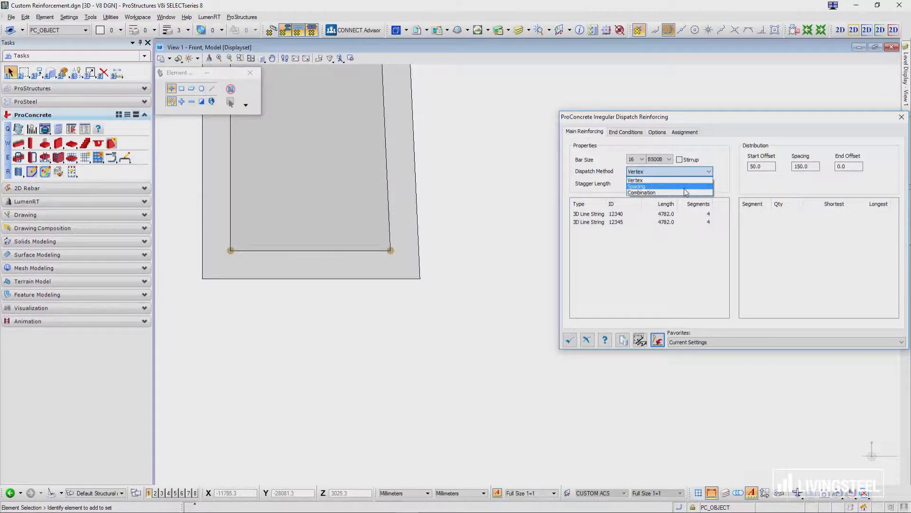
pyautogui.click(685, 188)
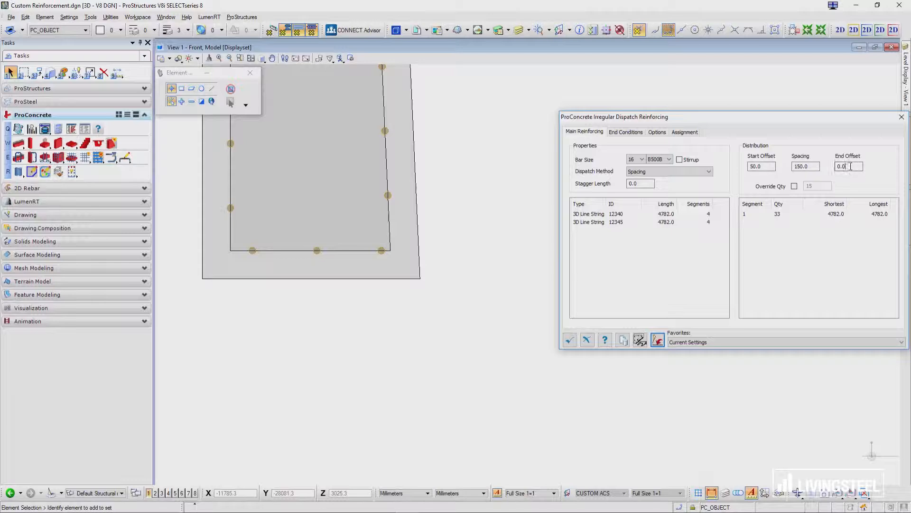
pyautogui.doubleClick(763, 167)
pyautogui.click(794, 167)
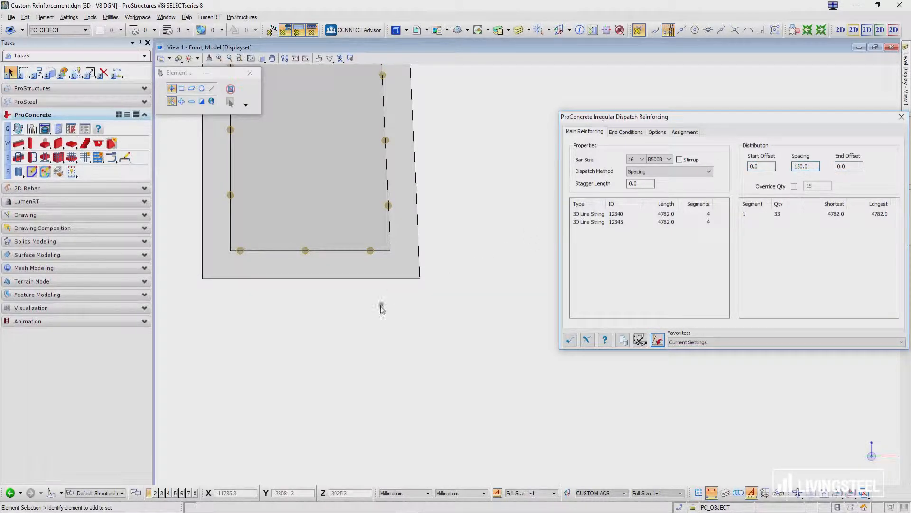
pyautogui.moveTo(383, 189); pyautogui.dragTo(428, 386, button='middle')
pyautogui.scroll(5, 380, 84)
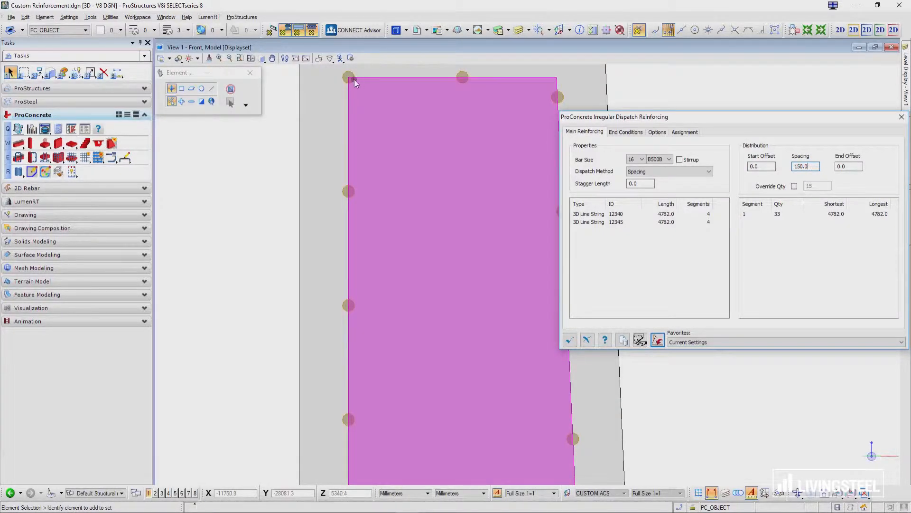
pyautogui.scroll(-2, 358, 75)
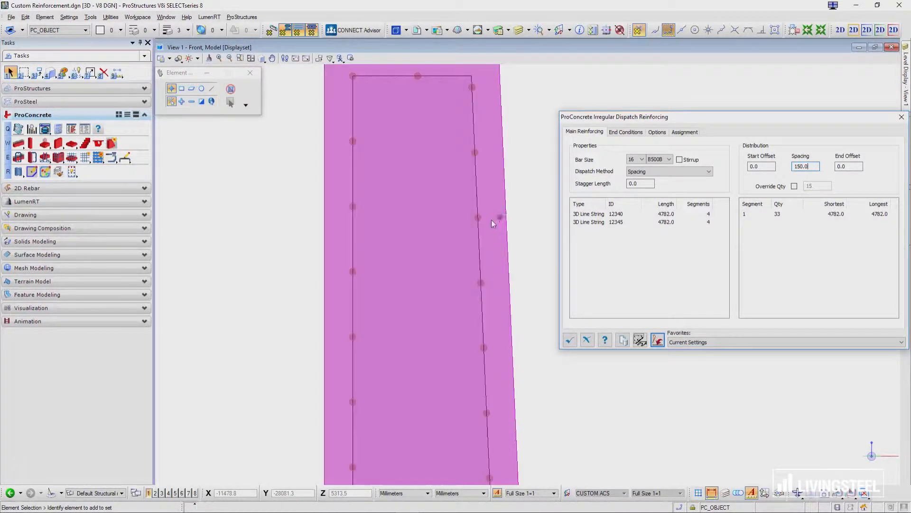
pyautogui.scroll(2, 466, 79)
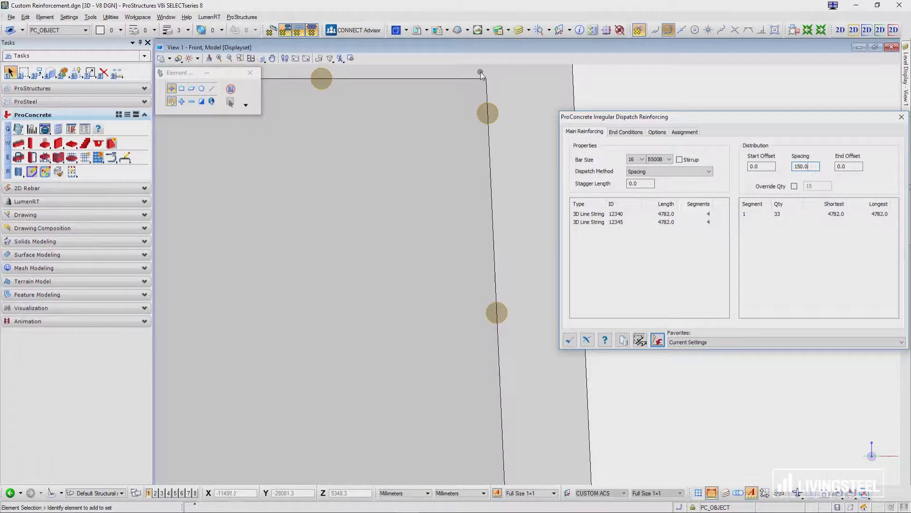
pyautogui.scroll(-2, 484, 74)
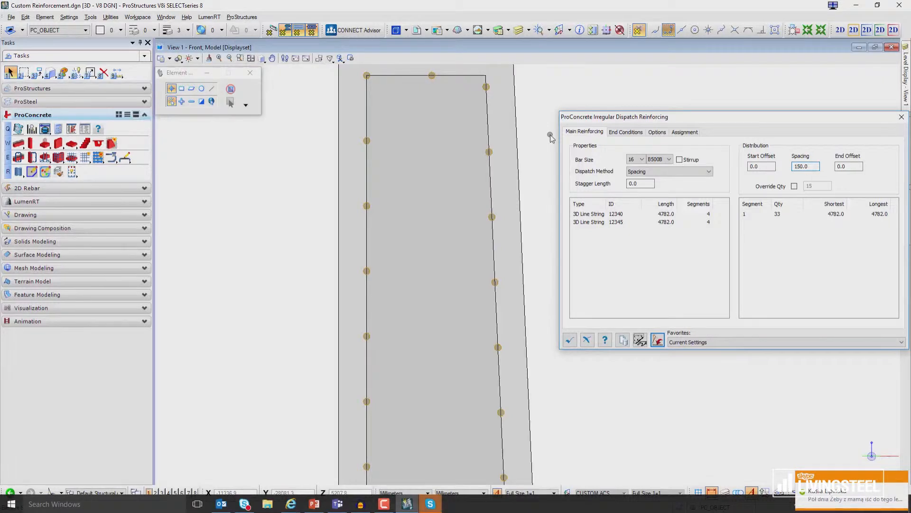
pyautogui.scroll(2, 484, 75)
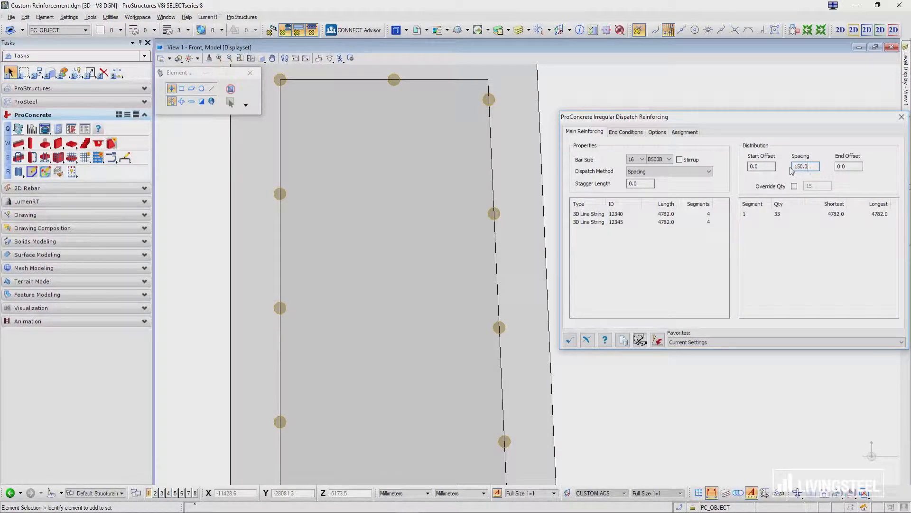
# - Set the dispatch method to Combination and check the bar distribution along the guide shape
pyautogui.click(683, 177)
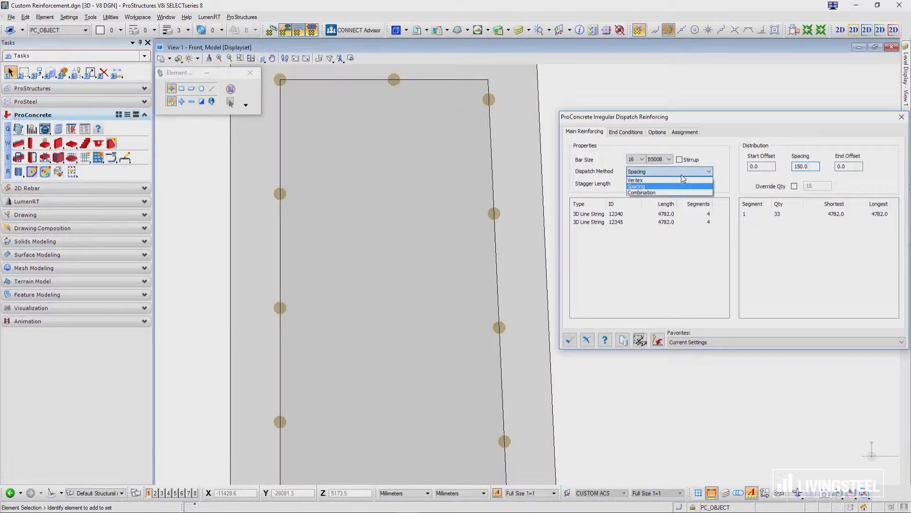
pyautogui.click(640, 192)
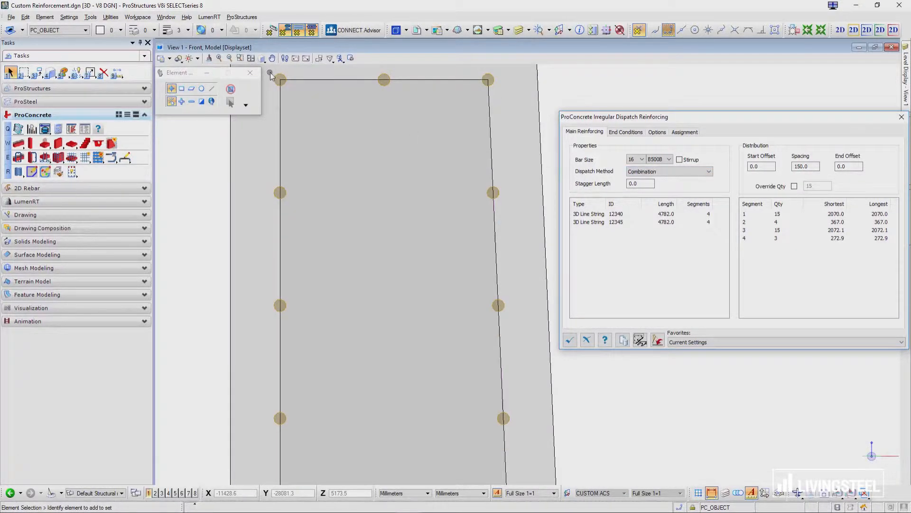
pyautogui.scroll(-5, 310, 167)
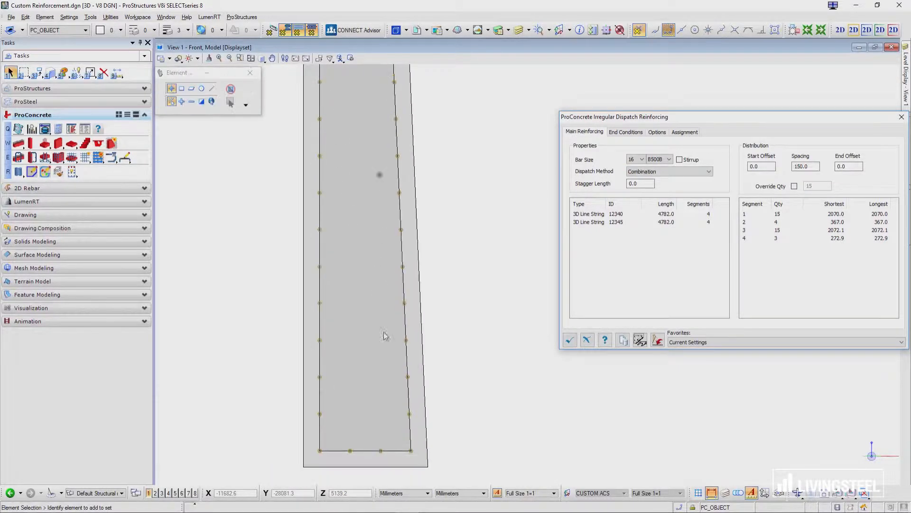
pyautogui.moveTo(405, 174); pyautogui.dragTo(437, 349, button='middle')
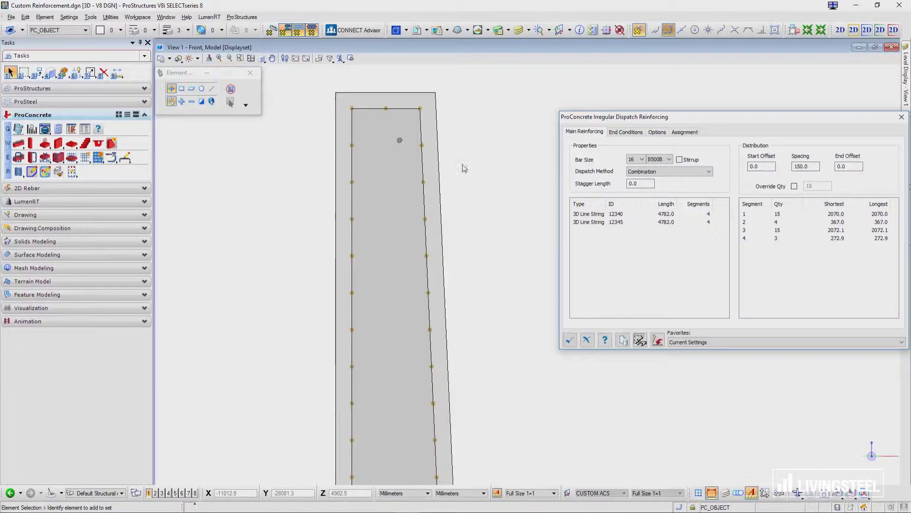
pyautogui.scroll(2, 386, 109)
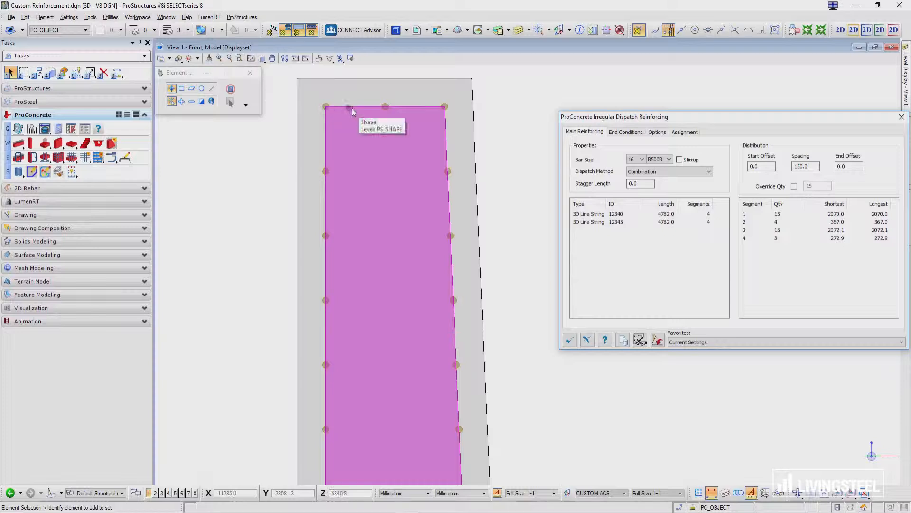
# - Override the bar quantity of segment 4 with 4 and check the bars at the wall's base and top
pyautogui.click(745, 238)
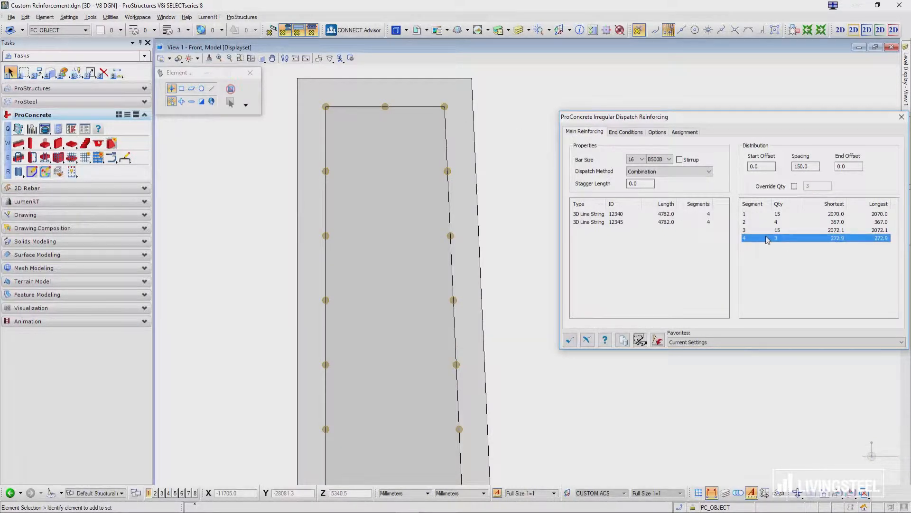
pyautogui.click(794, 186)
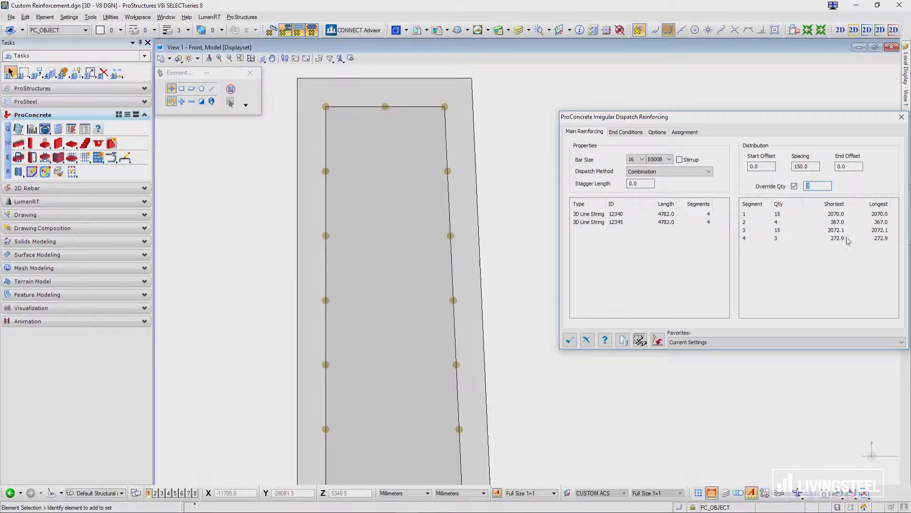
pyautogui.click(857, 166)
pyautogui.scroll(-1, 467, 166)
pyautogui.moveTo(503, 264); pyautogui.dragTo(497, 134, button='middle')
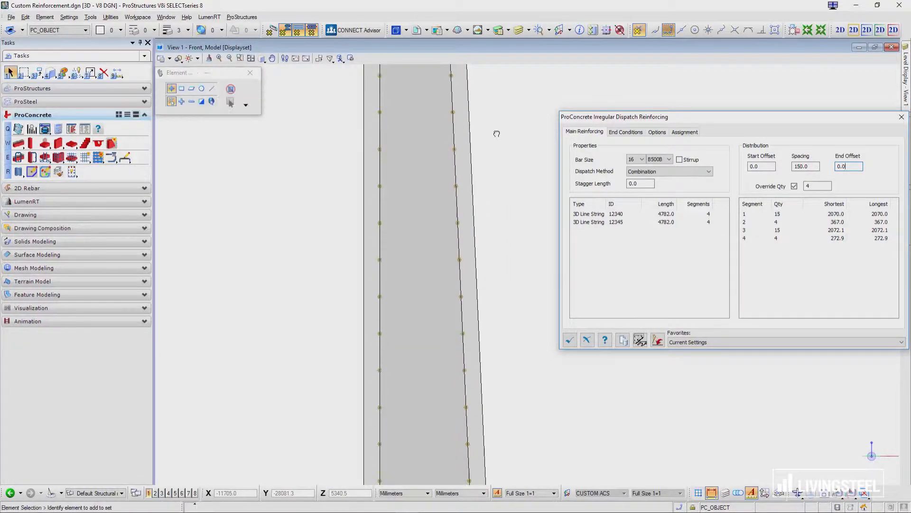
pyautogui.scroll(-1, 497, 134)
pyautogui.scroll(2, 445, 370)
pyautogui.moveTo(521, 333); pyautogui.dragTo(428, 333, button='middle')
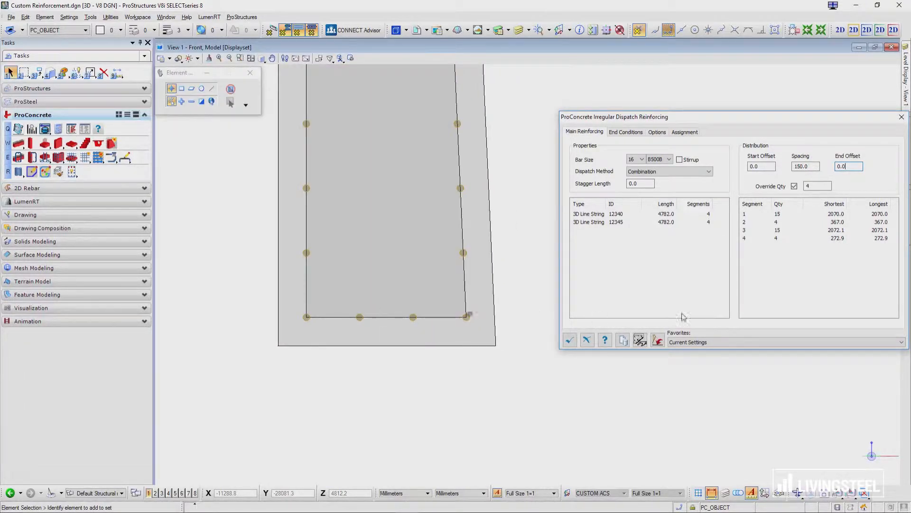
# - Override the bar quantity of segment 2 with 6 and accept the irregular reinforcing
pyautogui.click(781, 222)
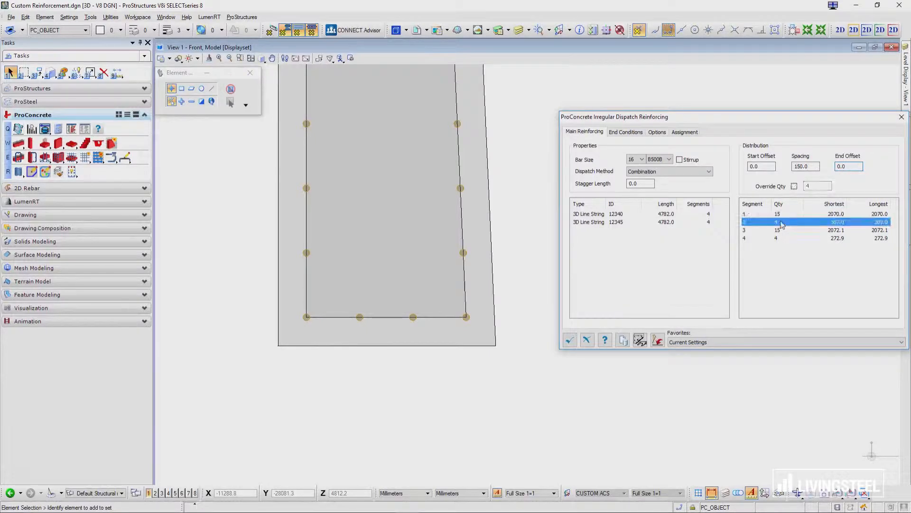
pyautogui.click(795, 186)
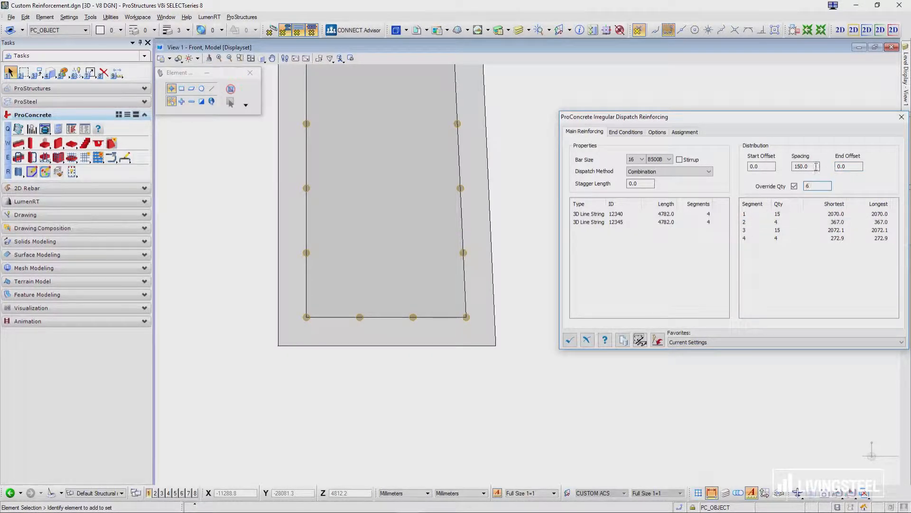
pyautogui.click(817, 167)
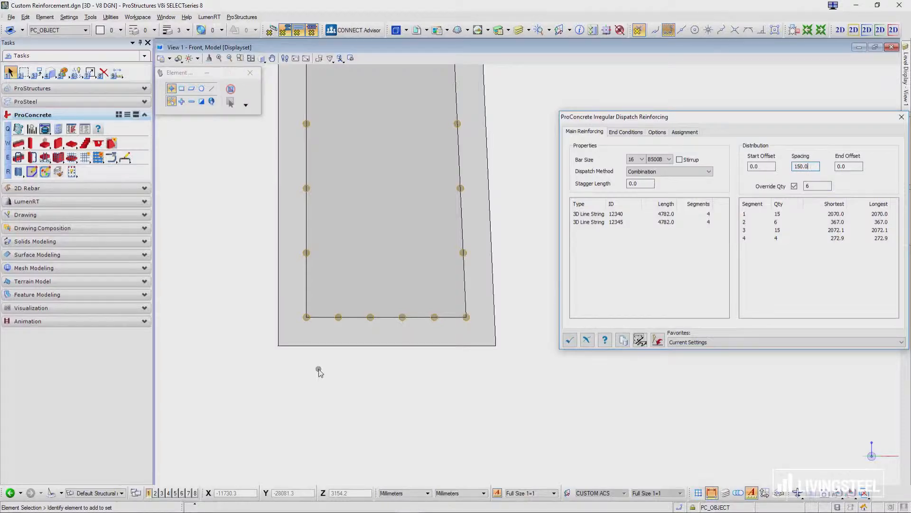
pyautogui.click(570, 340)
# - Orbit to a 3D view of the reinforced wall and turn on the PC_BAR_GUIDELINES level to show the bar guidelines
pyautogui.scroll(-2, 553, 318)
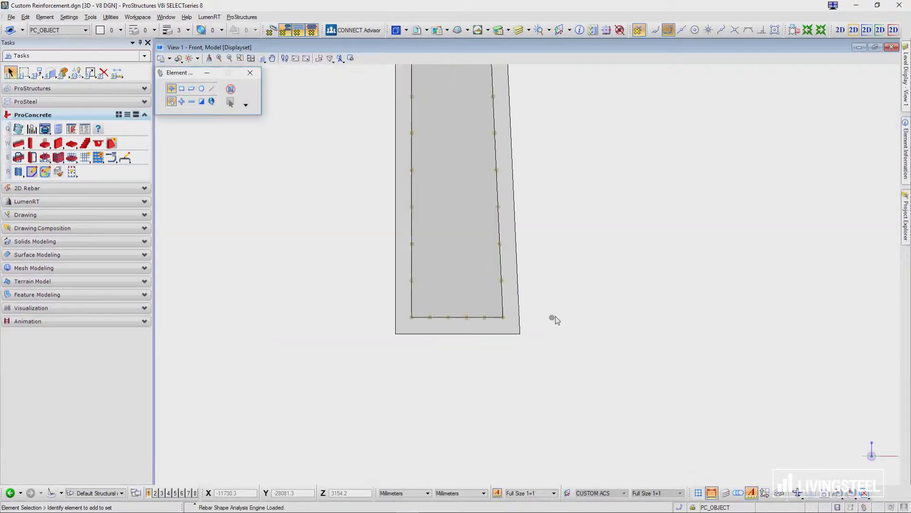
pyautogui.scroll(-3, 556, 317)
pyautogui.keyDown('shift'); pyautogui.moveTo(632, 285); pyautogui.dragTo(468, 273, button='middle'); pyautogui.keyUp('shift')
pyautogui.scroll(-3, 418, 232)
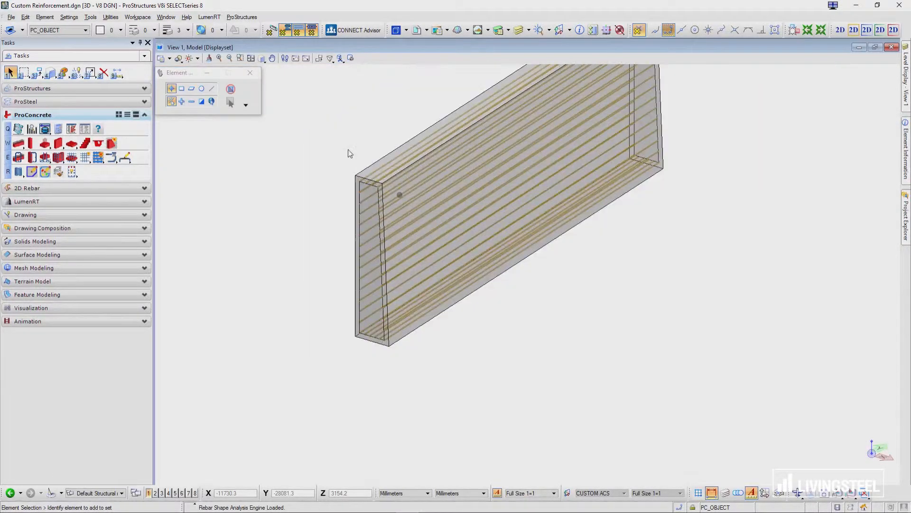
pyautogui.scroll(-2, 613, 285)
pyautogui.moveTo(612, 284); pyautogui.dragTo(611, 357, button='middle')
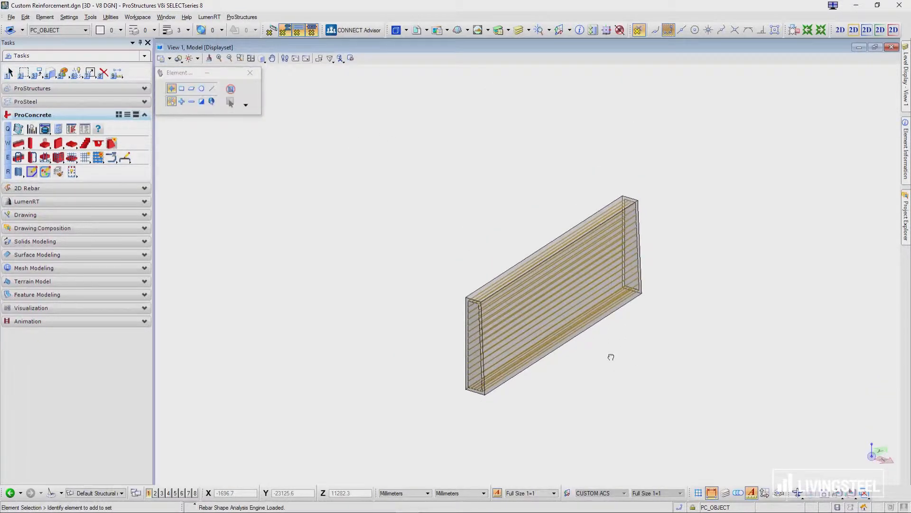
pyautogui.moveTo(906, 94)
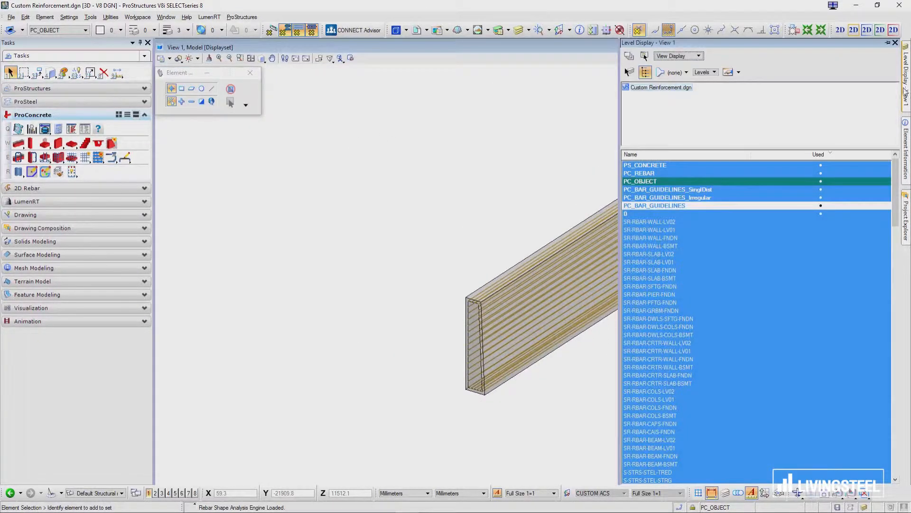
pyautogui.click(730, 206)
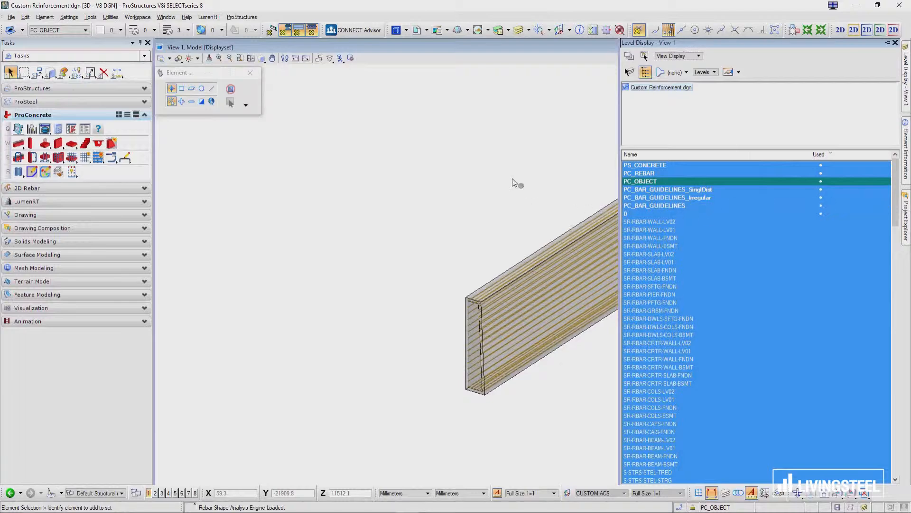
pyautogui.scroll(3, 518, 327)
pyautogui.moveTo(511, 323); pyautogui.dragTo(484, 223, button='middle')
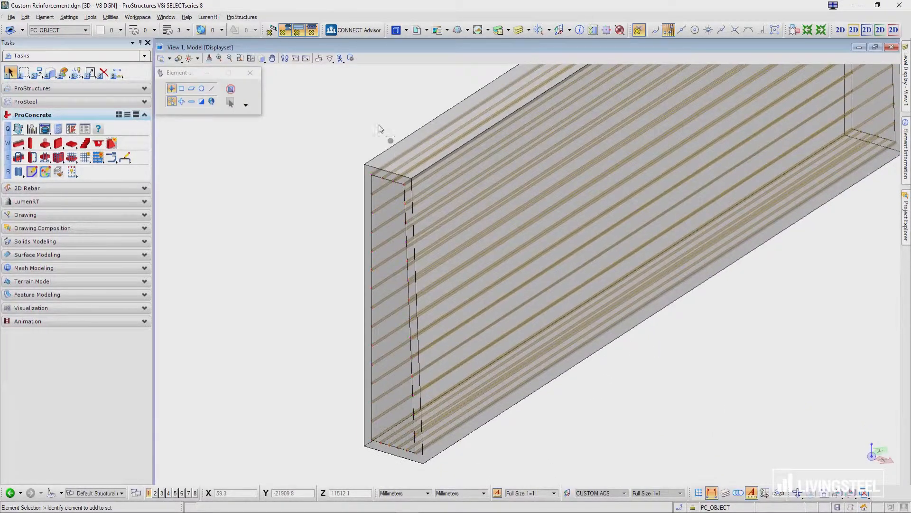
pyautogui.scroll(4, 398, 160)
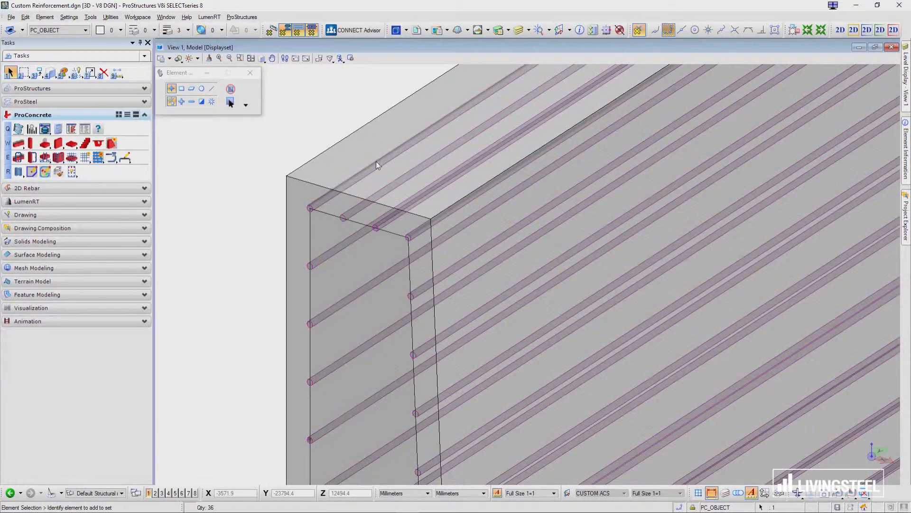
pyautogui.scroll(-5, 333, 142)
pyautogui.scroll(-3, 337, 183)
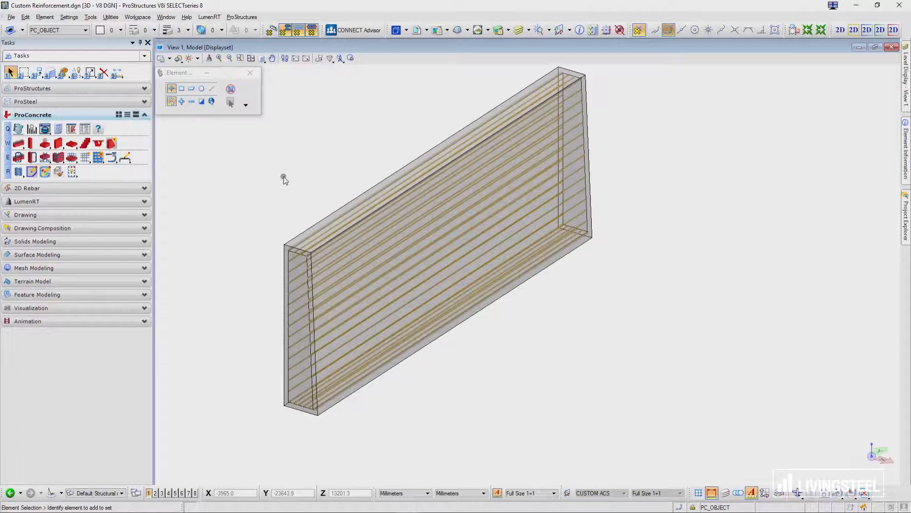
pyautogui.click(288, 276)
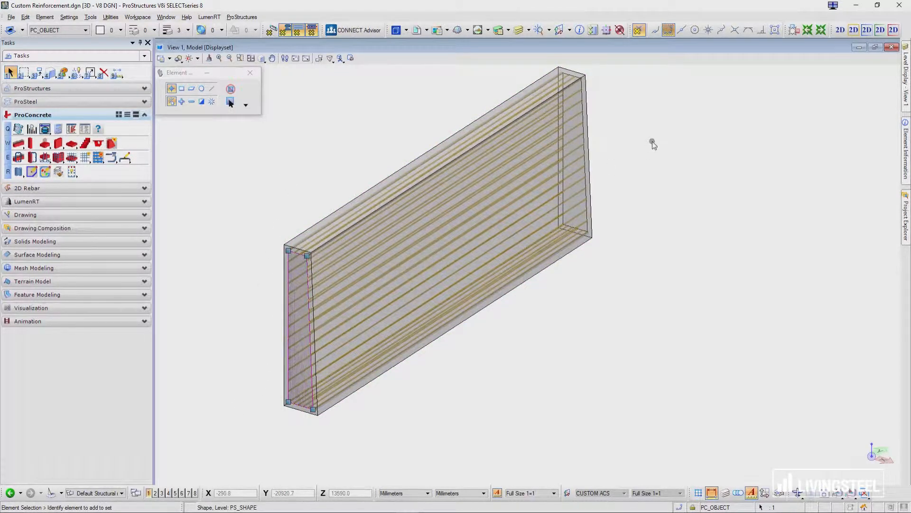
pyautogui.click(669, 156)
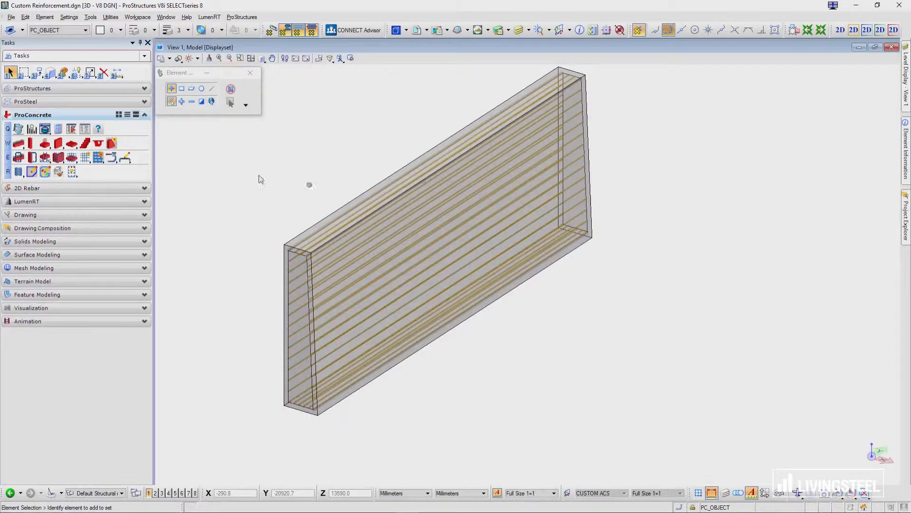
# - Apply irregular dispatch reinforcing to the wall, using the bar guidelines at both top corners and at the base of the sloped face
pyautogui.click(100, 158)
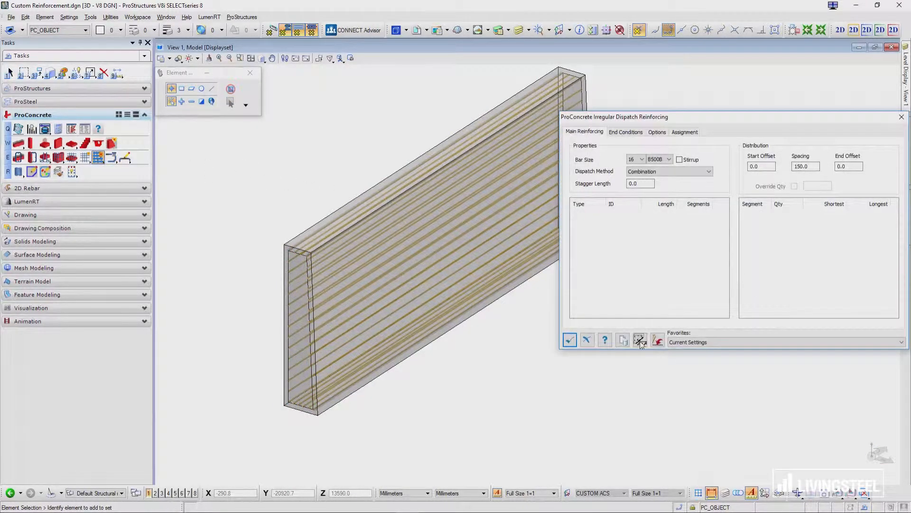
pyautogui.click(641, 342)
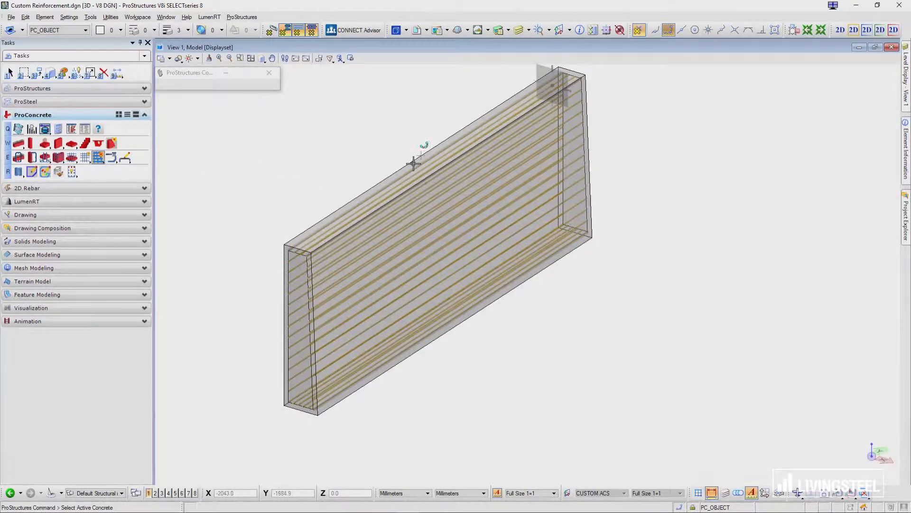
pyautogui.click(537, 233)
pyautogui.scroll(3, 332, 219)
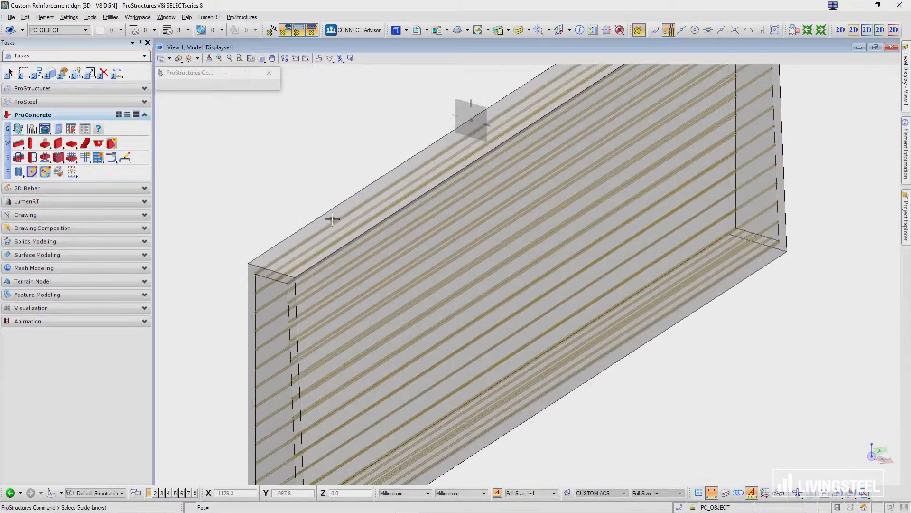
pyautogui.click(332, 221)
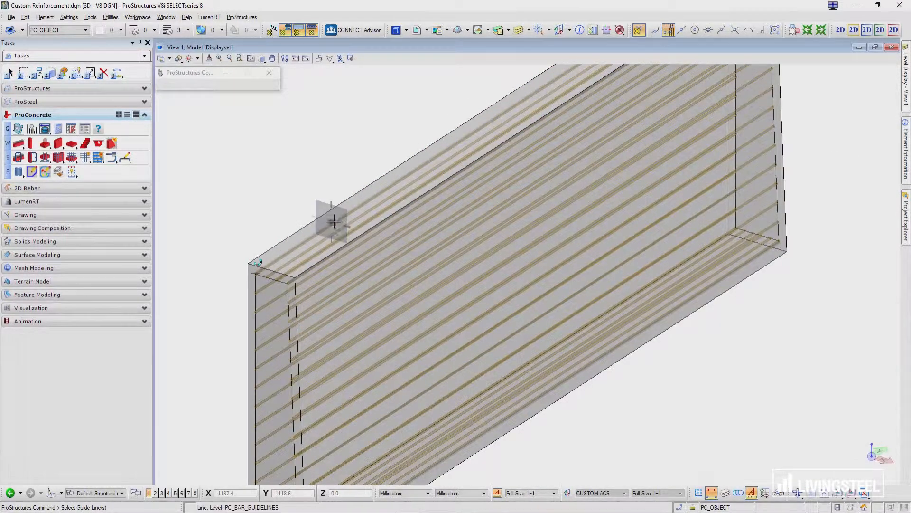
pyautogui.scroll(3, 299, 280)
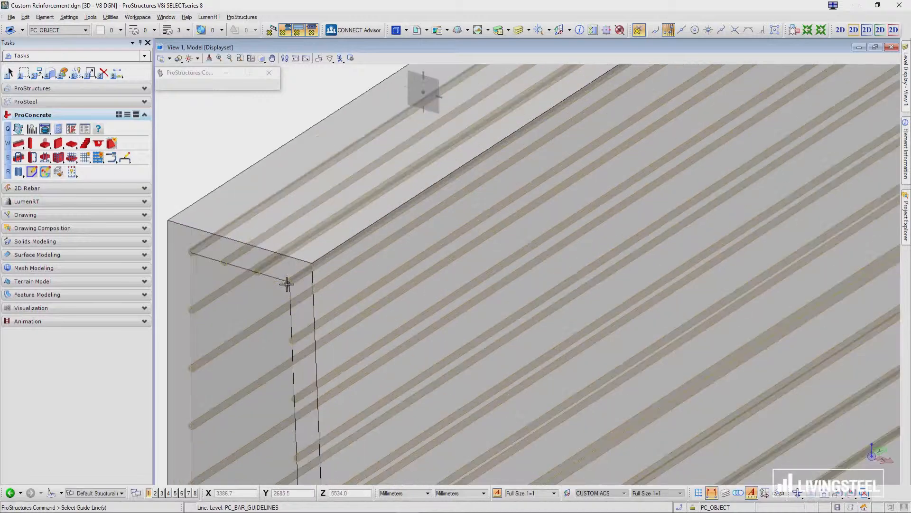
pyautogui.scroll(-5, 295, 199)
pyautogui.scroll(6, 347, 332)
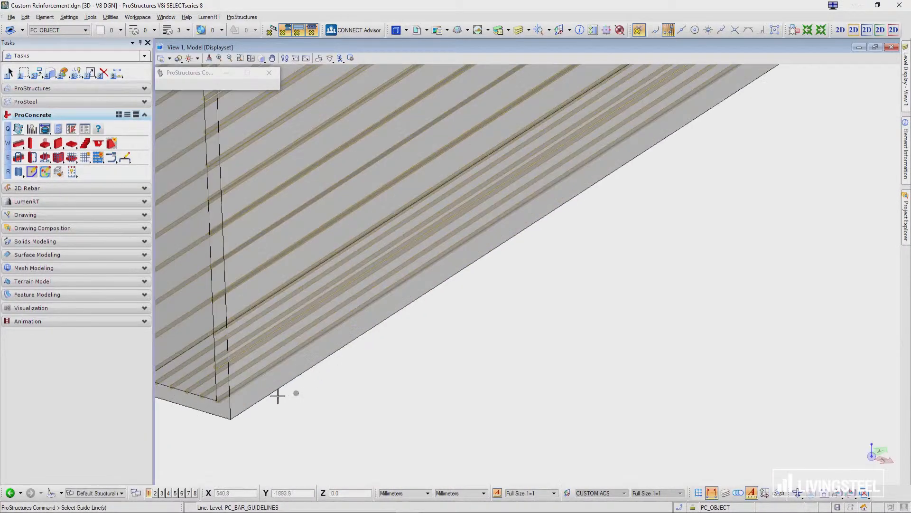
pyautogui.scroll(-8, 545, 306)
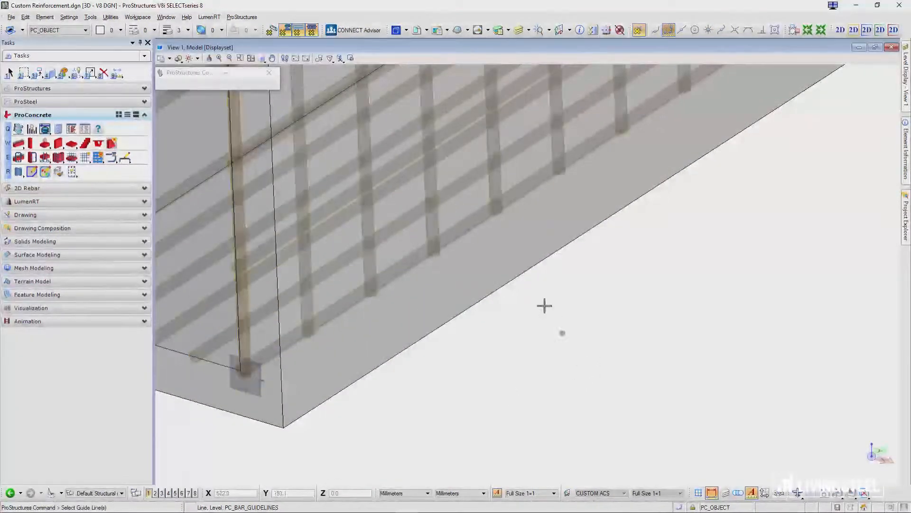
# - Set the Front view, accept the irregular reinforcing, and check the bent bar at the wall's top and base
pyautogui.scroll(5, 351, 265)
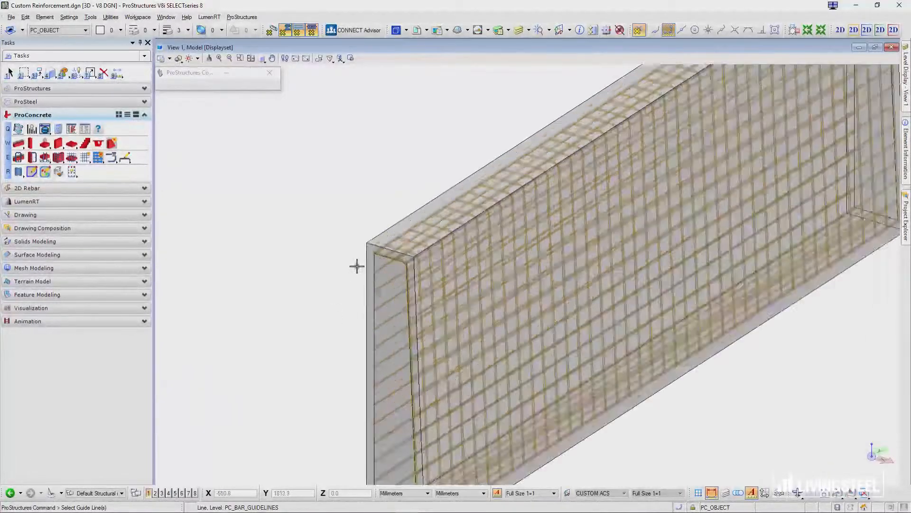
pyautogui.click(266, 59)
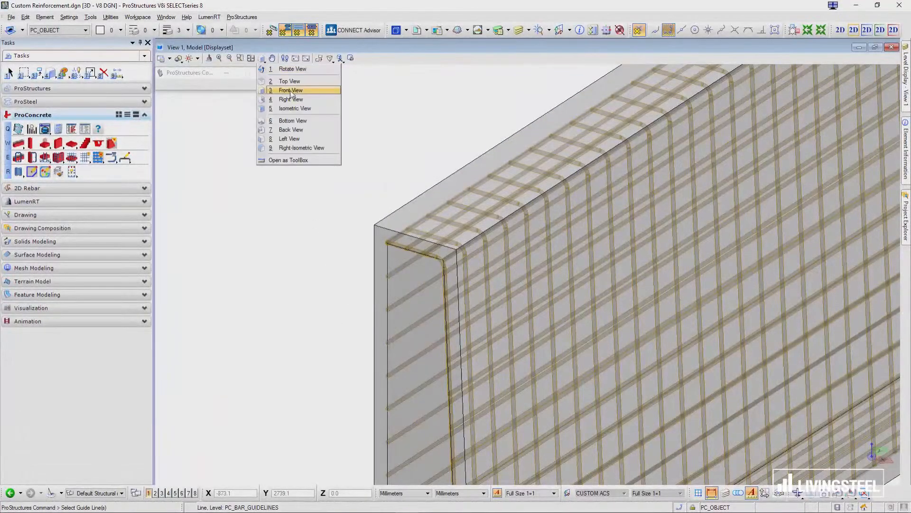
pyautogui.click(290, 90)
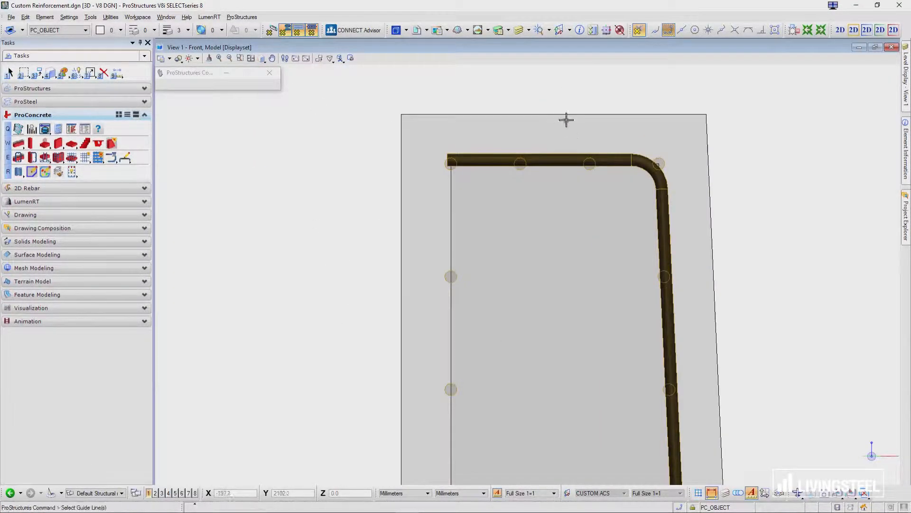
pyautogui.moveTo(656, 200); pyautogui.dragTo(573, 139, button='middle')
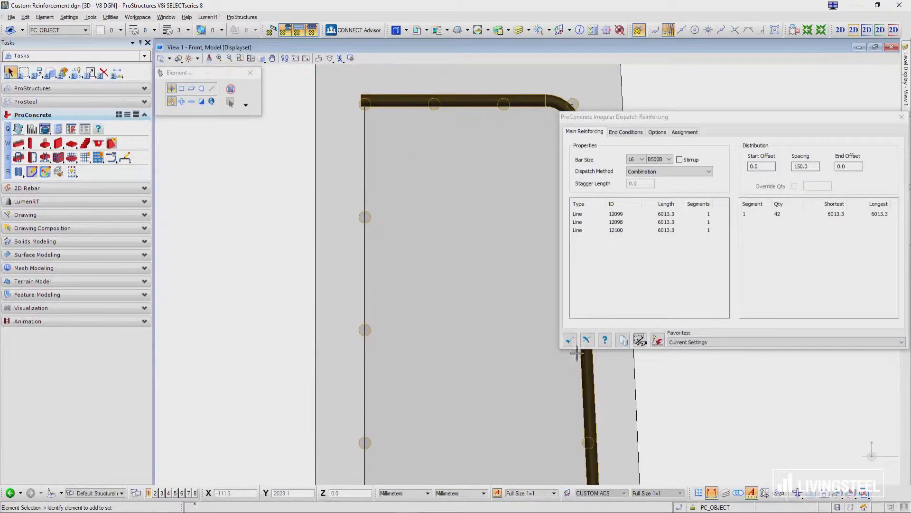
pyautogui.click(572, 341)
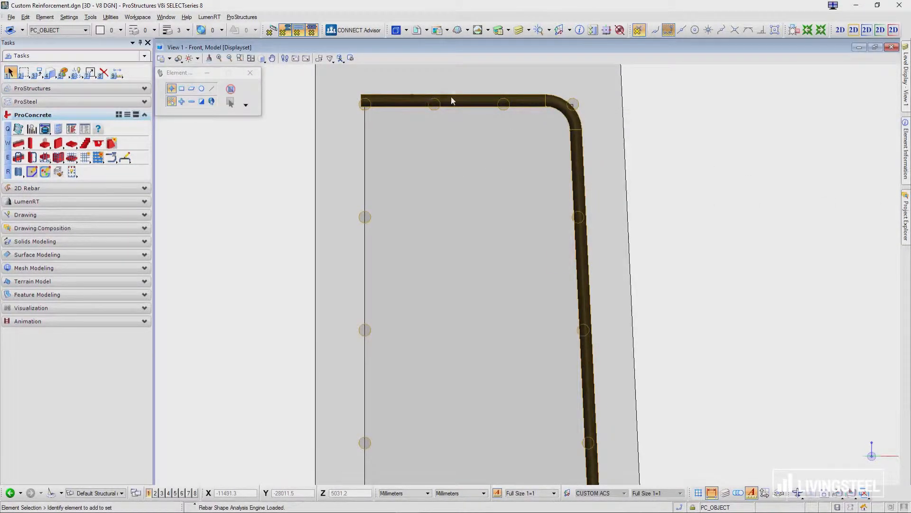
pyautogui.scroll(-5, 453, 93)
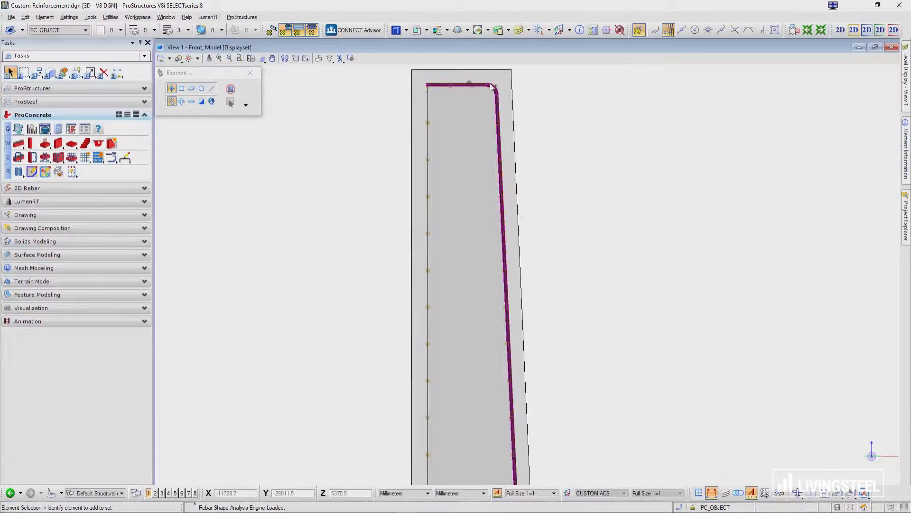
pyautogui.scroll(-5, 498, 107)
pyautogui.scroll(5, 515, 282)
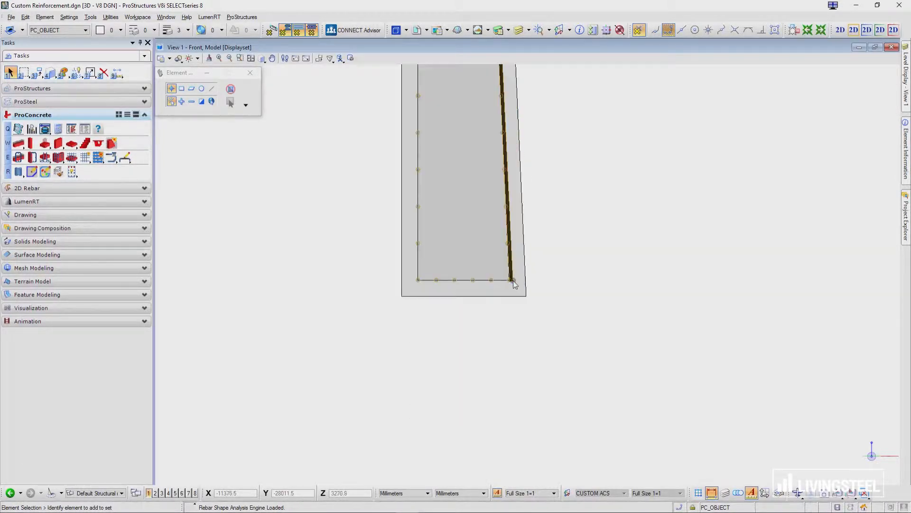
pyautogui.scroll(-5, 514, 283)
pyautogui.scroll(5, 498, 170)
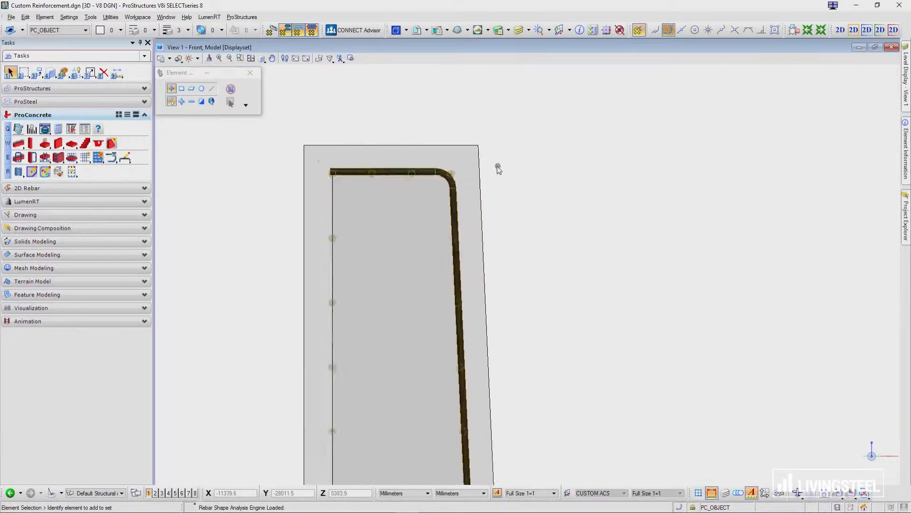
# - Move the guide shape of the longitudinal bars parallel inward by 16 mm, without making a copy
pyautogui.scroll(3, 498, 166)
pyautogui.moveTo(443, 172); pyautogui.dragTo(518, 160, button='middle')
pyautogui.click(283, 205)
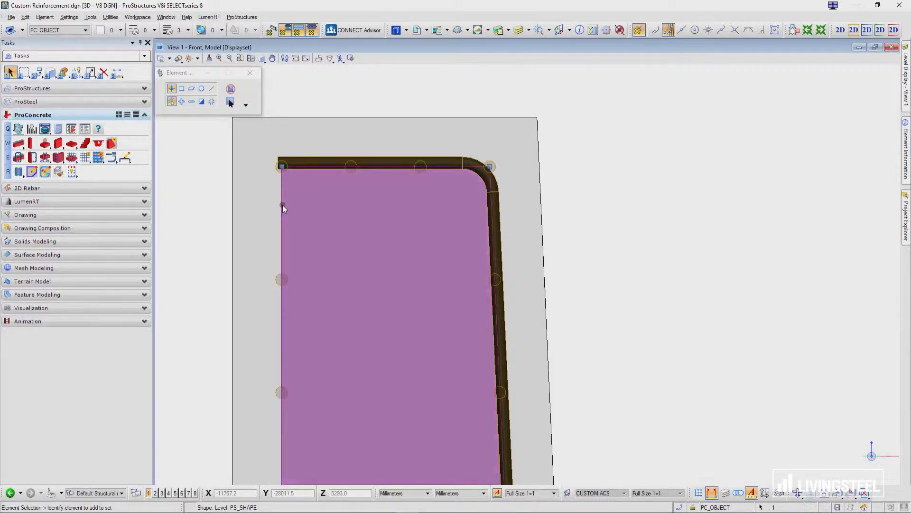
pyautogui.rightClick(660, 177)
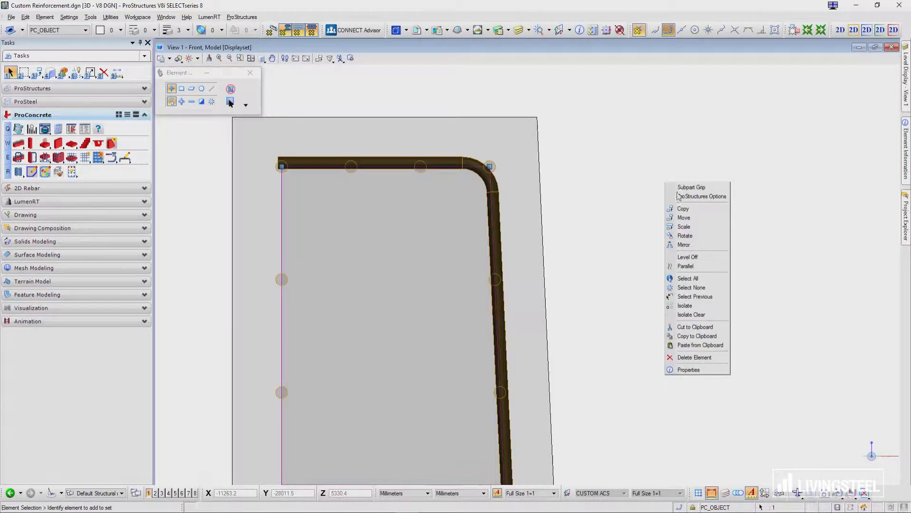
pyautogui.click(713, 265)
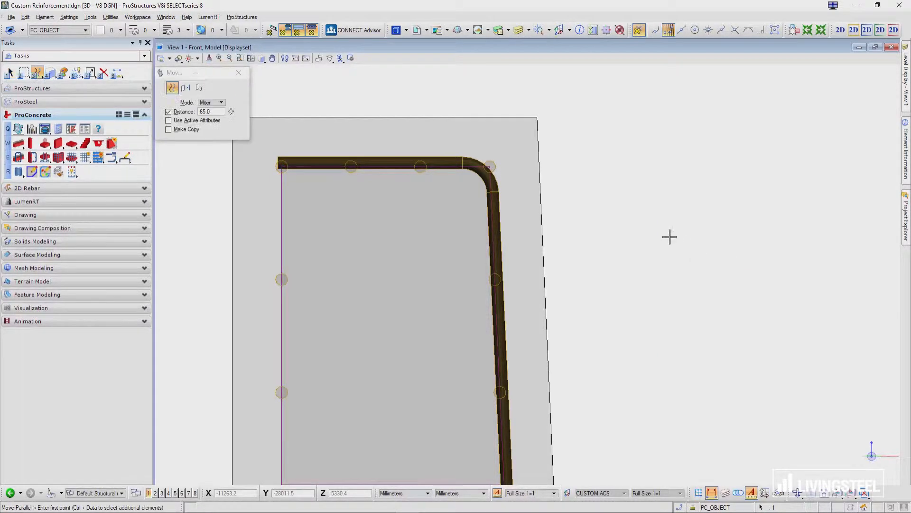
pyautogui.doubleClick(220, 113)
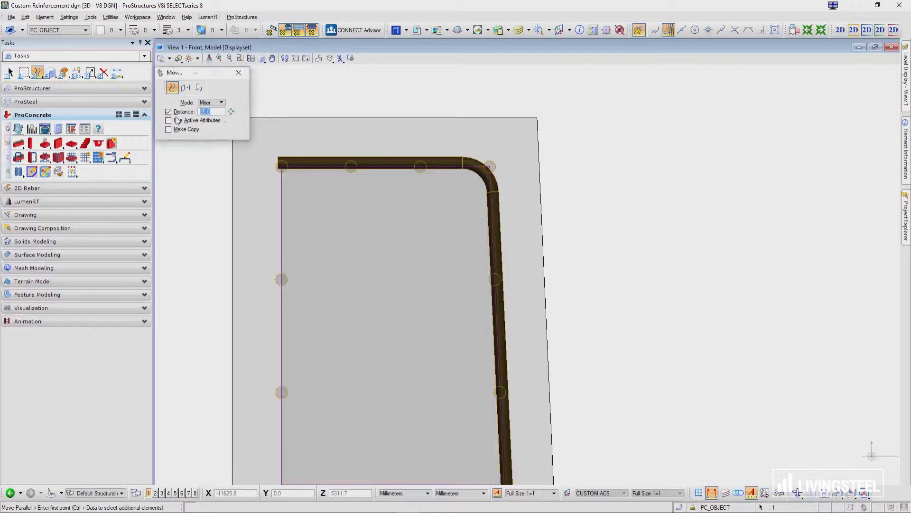
pyautogui.write('16')
pyautogui.click(447, 193)
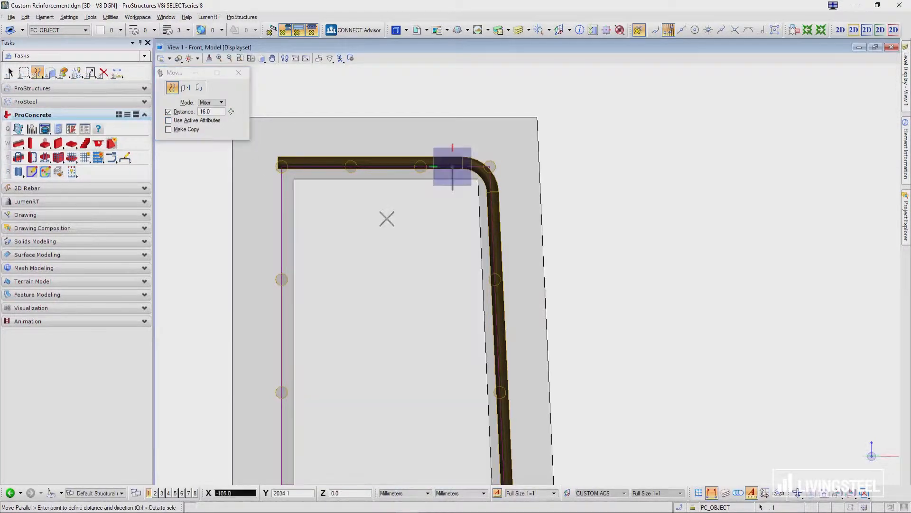
pyautogui.click(351, 252)
pyautogui.rightClick(657, 273)
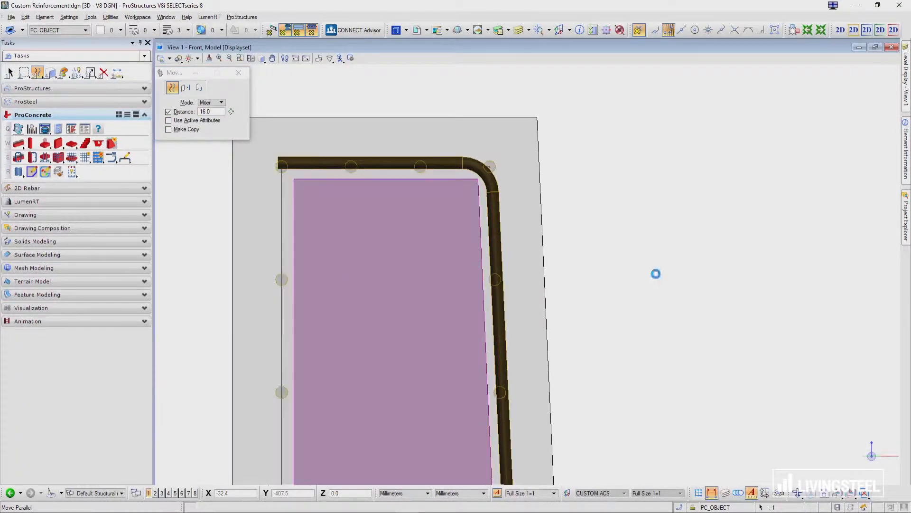
# - Move the remaining guide shape at the wall's other end parallel inward by the same 16 mm distance
pyautogui.click(283, 204)
pyautogui.rightClick(721, 210)
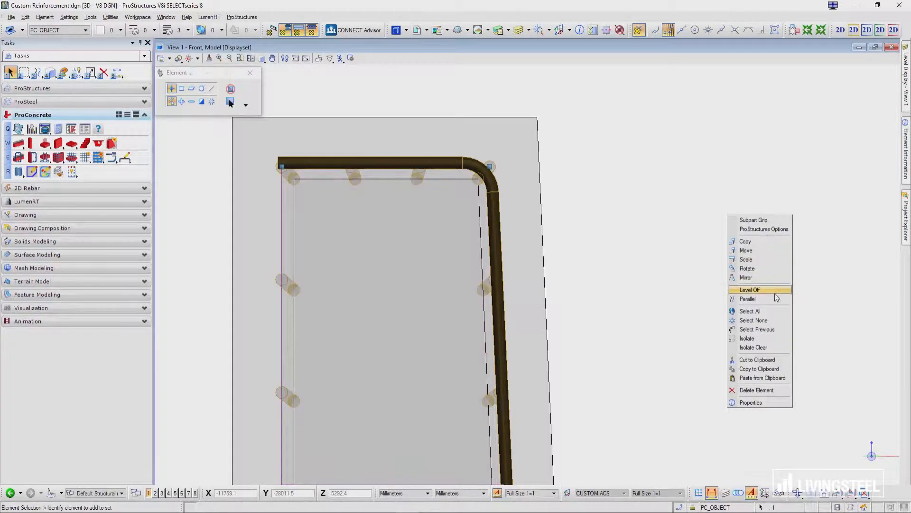
pyautogui.click(747, 298)
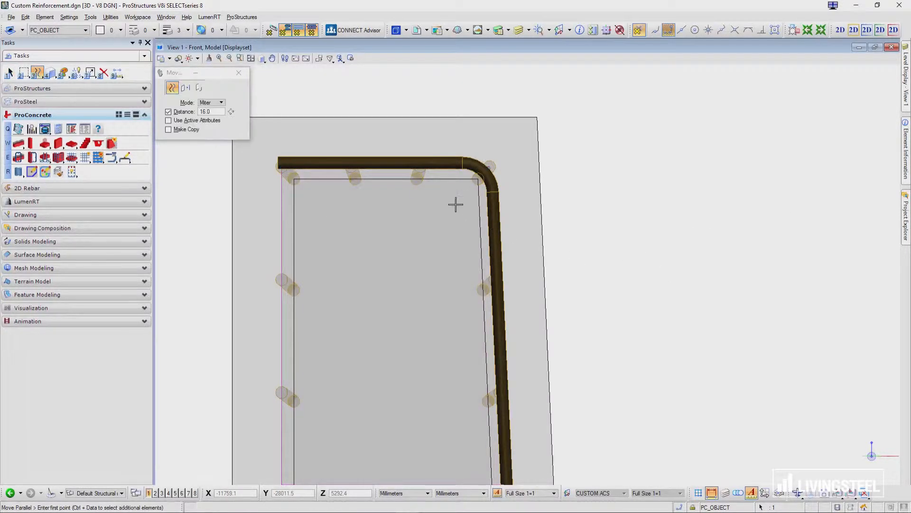
pyautogui.click(372, 357)
pyautogui.click(378, 352)
pyautogui.rightClick(378, 353)
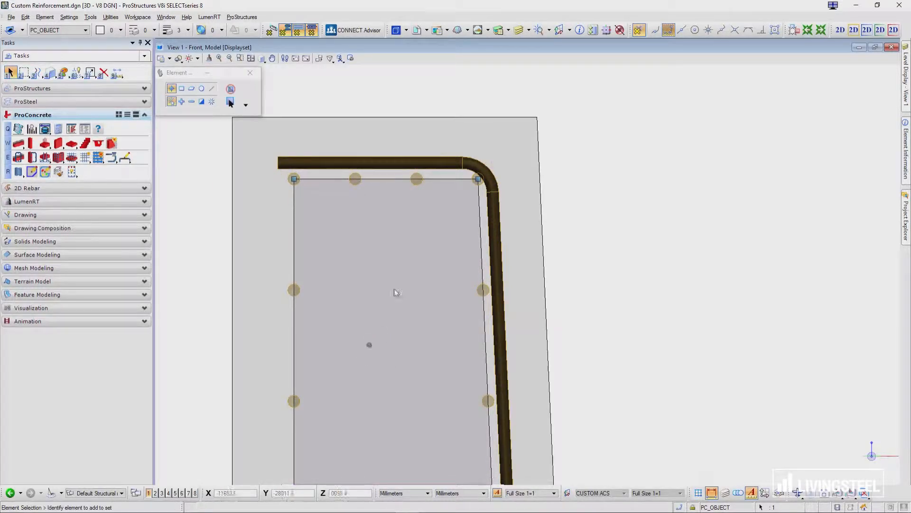
# - Examine the longitudinal bars against the bent bars at the wall's top corner and across the whole wall in 3D
pyautogui.scroll(-2, 437, 173)
pyautogui.click(476, 222)
pyautogui.scroll(5, 441, 184)
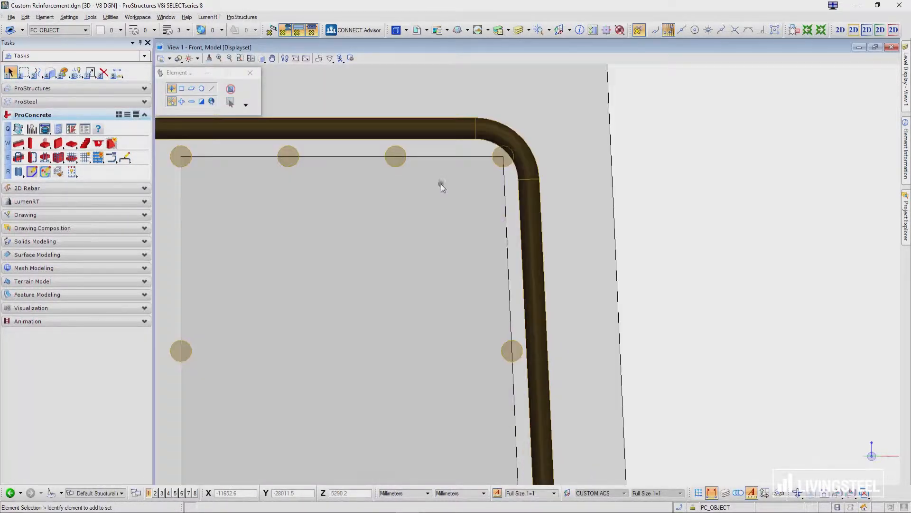
pyautogui.scroll(-5, 463, 160)
pyautogui.keyDown('shift'); pyautogui.moveTo(625, 268); pyautogui.dragTo(477, 257, button='middle'); pyautogui.keyUp('shift')
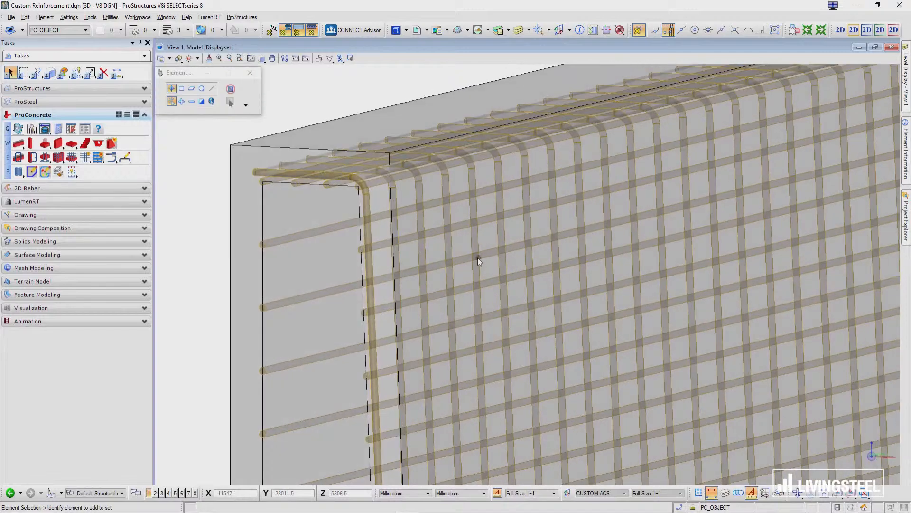
pyautogui.scroll(-3, 477, 258)
pyautogui.moveTo(820, 261); pyautogui.dragTo(687, 285, button='middle')
pyautogui.moveTo(564, 152); pyautogui.dragTo(591, 123, button='middle')
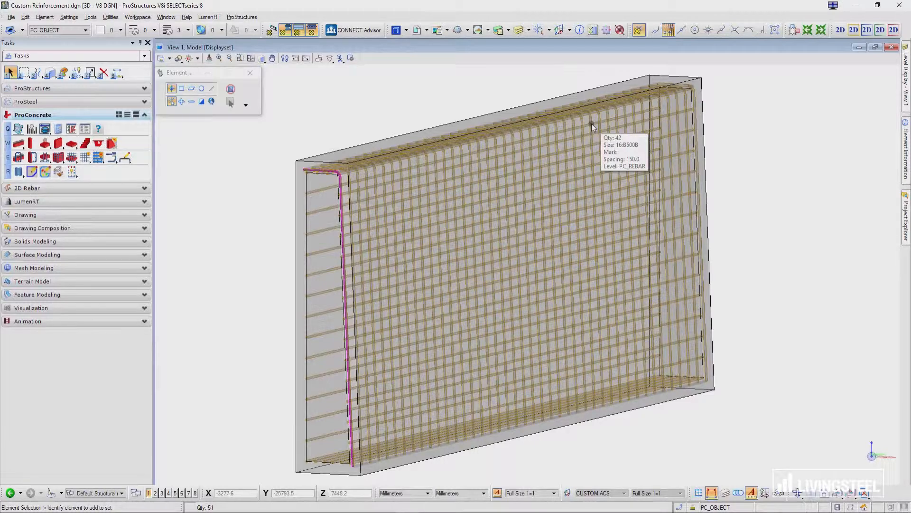
# - Bring the curved wall with its footings into view and hide the level of the section lines at its mid-length
pyautogui.scroll(-5, 587, 121)
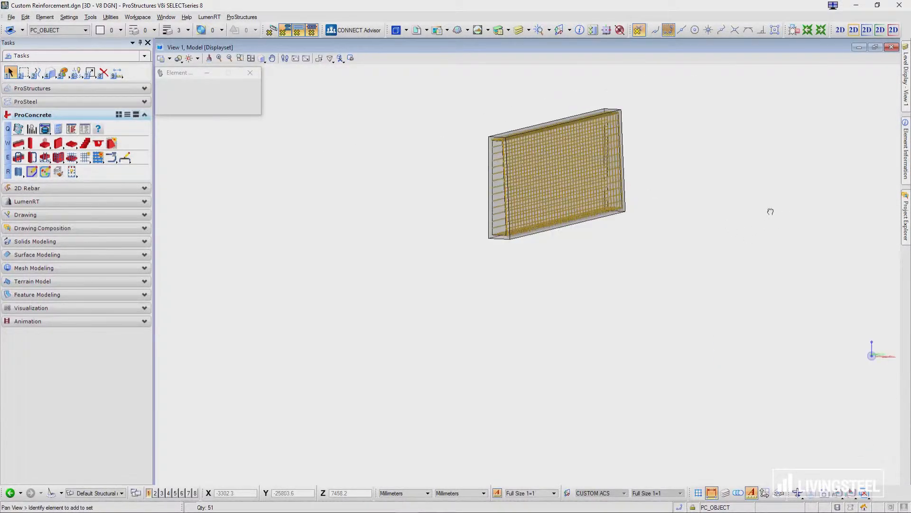
pyautogui.moveTo(769, 208); pyautogui.dragTo(548, 197, button='middle')
pyautogui.keyDown('shift'); pyautogui.moveTo(855, 258); pyautogui.dragTo(509, 294, button='middle'); pyautogui.keyUp('shift')
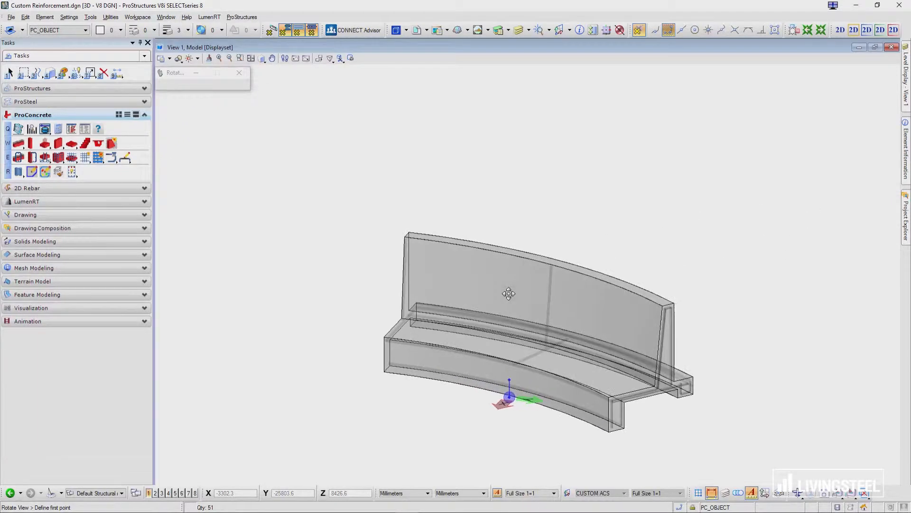
pyautogui.scroll(3, 623, 391)
pyautogui.scroll(-3, 700, 402)
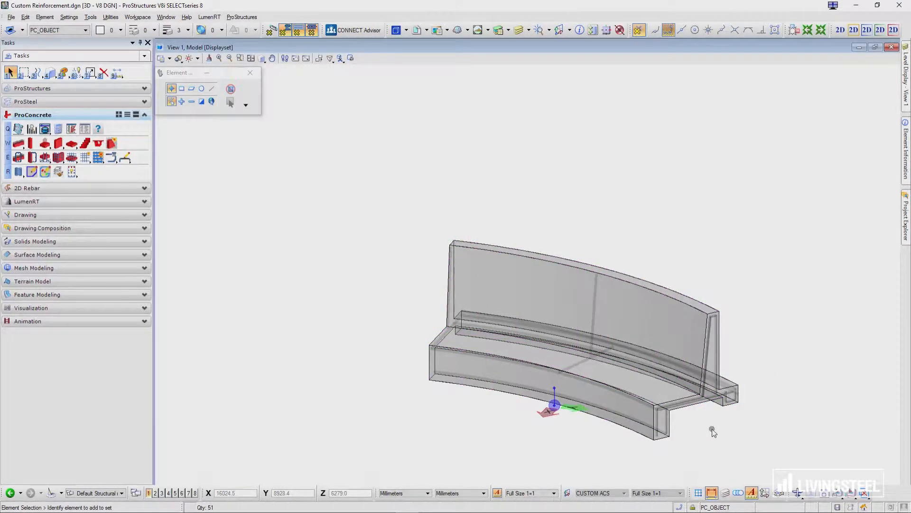
pyautogui.scroll(3, 735, 426)
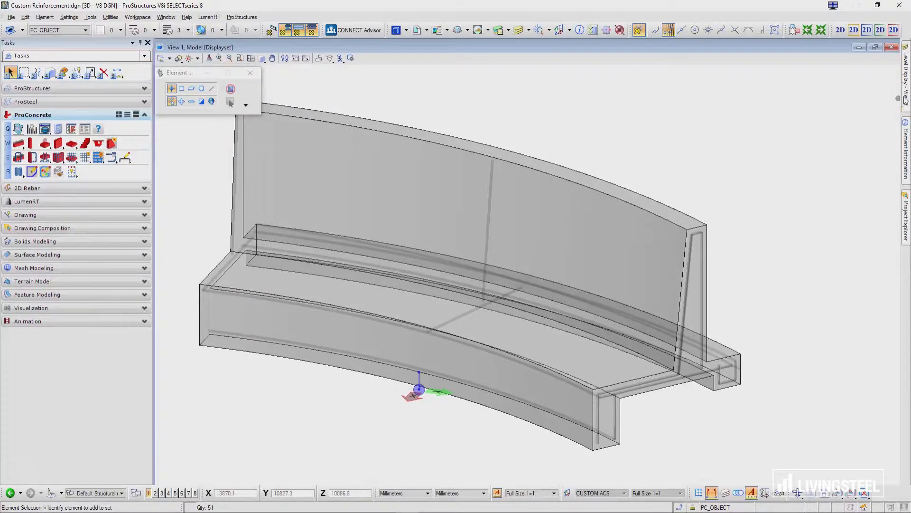
pyautogui.moveTo(905, 100)
pyautogui.click(691, 198)
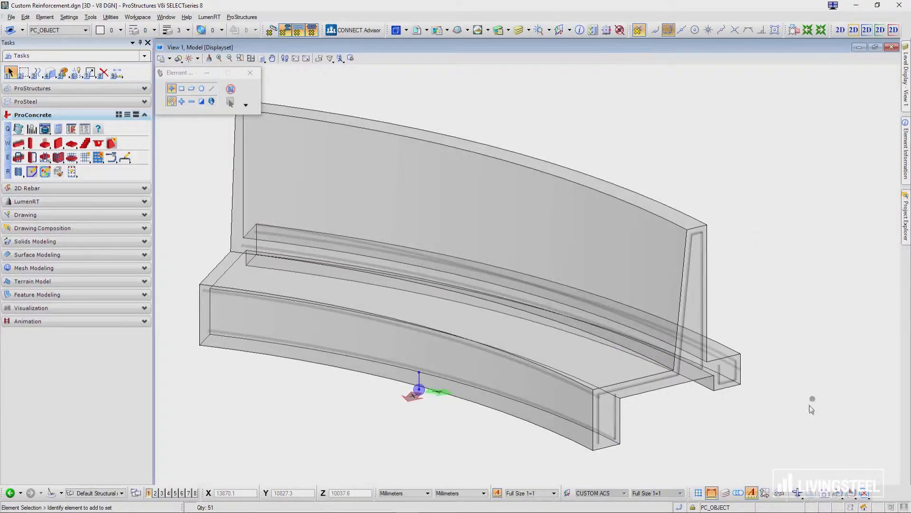
# - Start a single rebar distribution with steel grade B500B and attach it to the curved wall
pyautogui.click(97, 159)
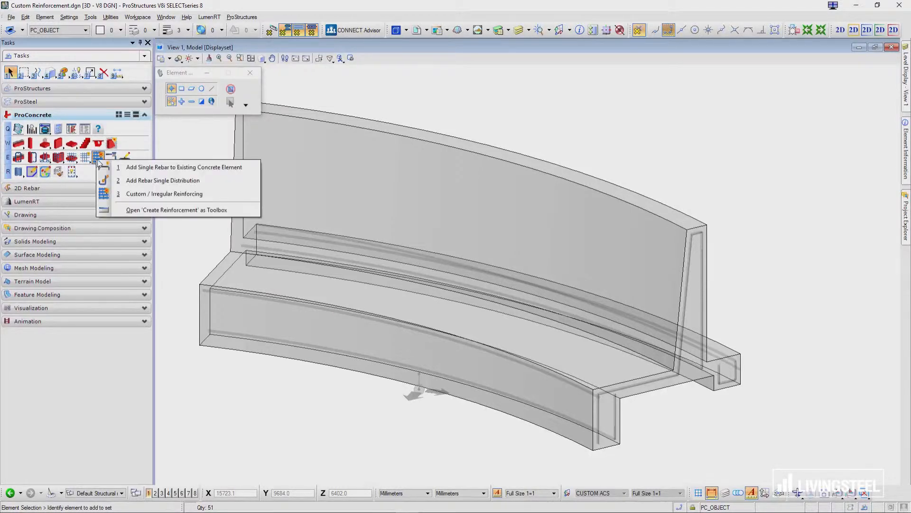
pyautogui.click(126, 180)
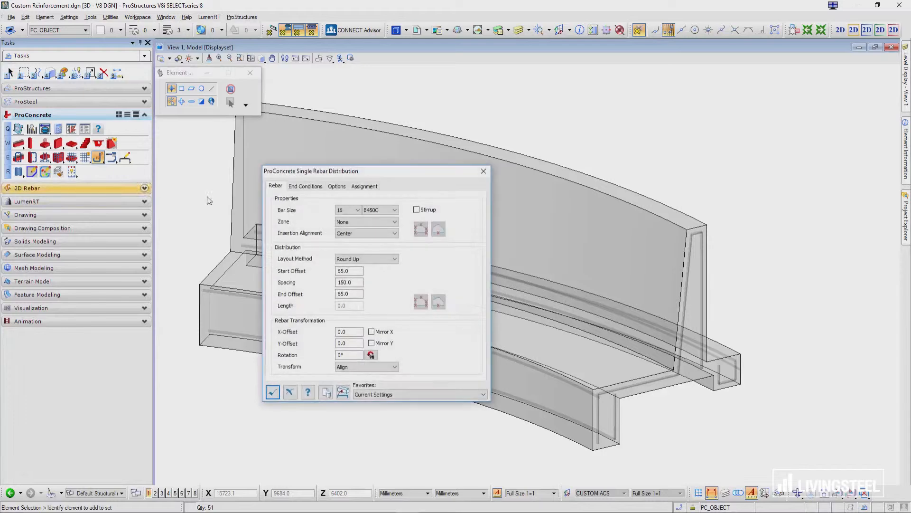
pyautogui.click(382, 209)
pyautogui.click(395, 229)
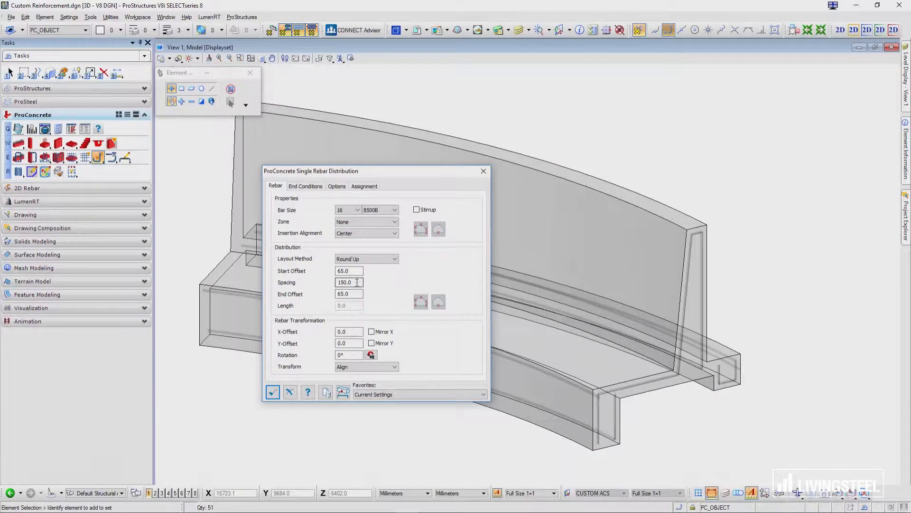
pyautogui.click(342, 393)
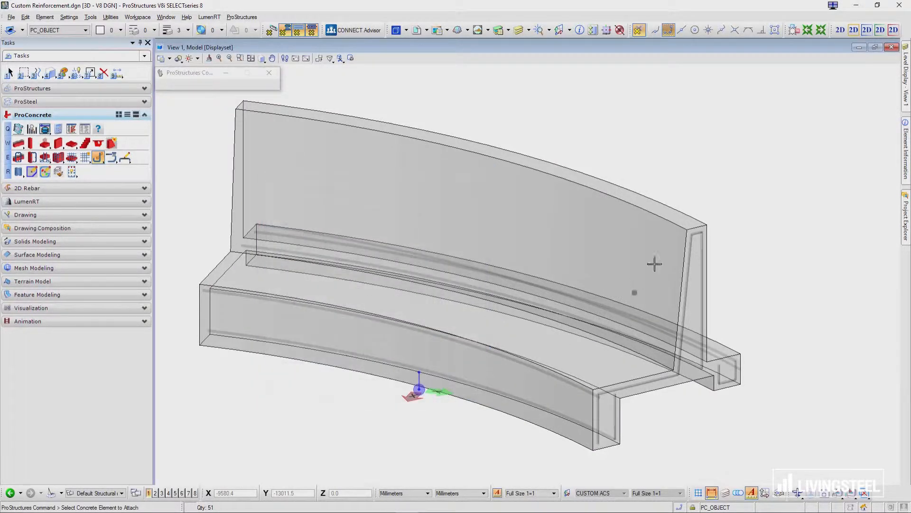
pyautogui.click(652, 296)
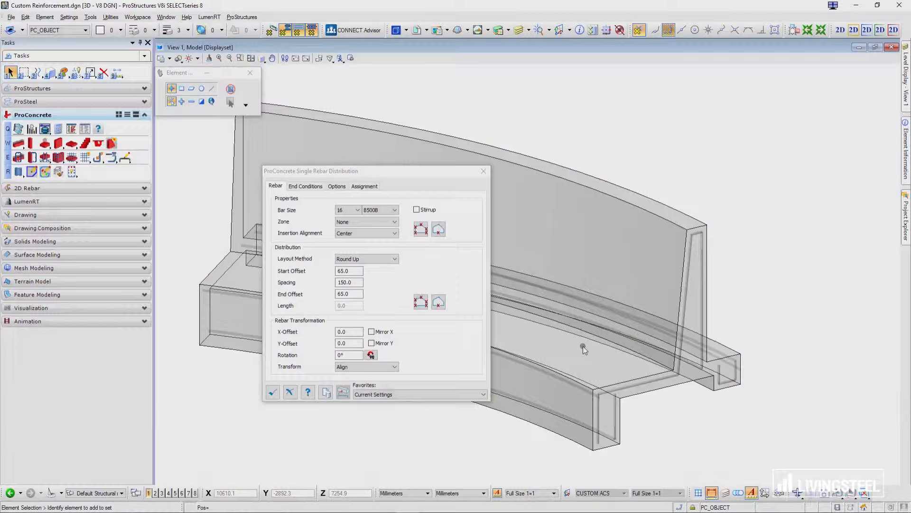
# - Define the bar from the vertical guideline in the front footing's end and distribute it along the lower arc guideline
pyautogui.click(438, 232)
pyautogui.click(439, 304)
pyautogui.click(422, 235)
pyautogui.click(441, 232)
pyautogui.press('Return')
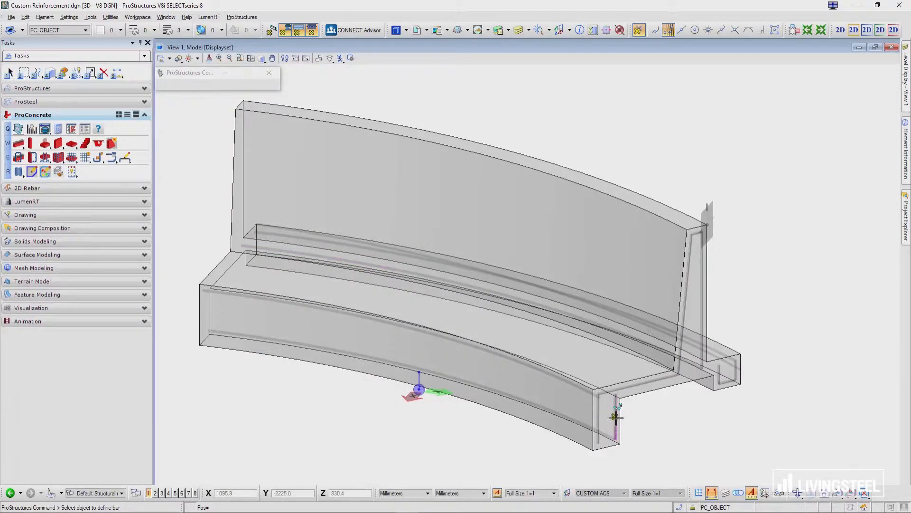
pyautogui.scroll(2, 613, 413)
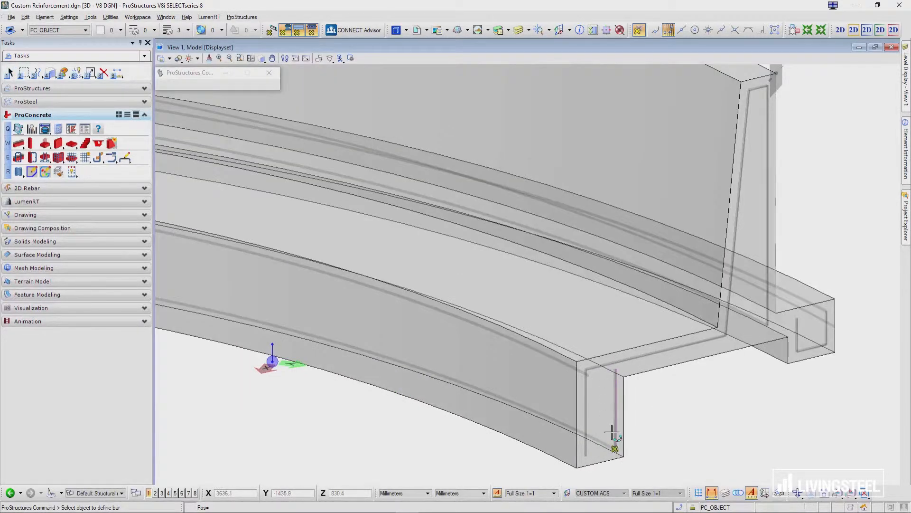
pyautogui.click(615, 401)
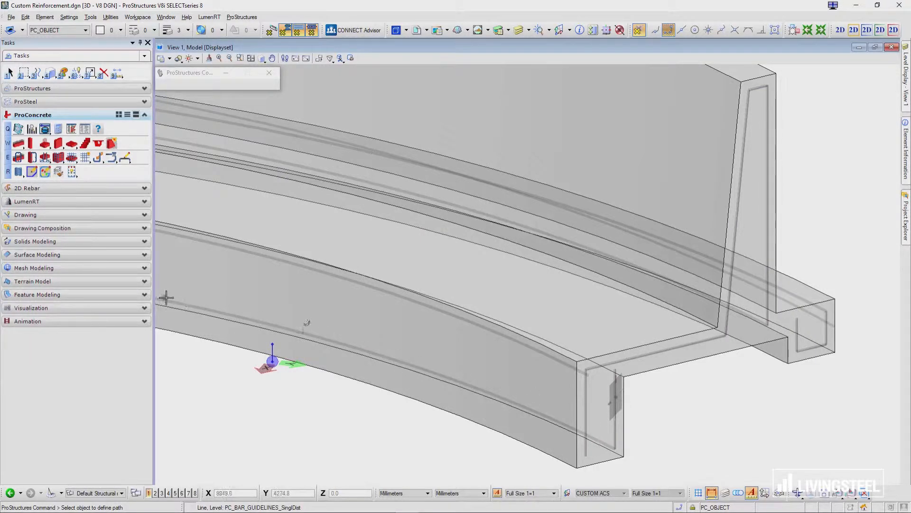
pyautogui.scroll(-4, 433, 346)
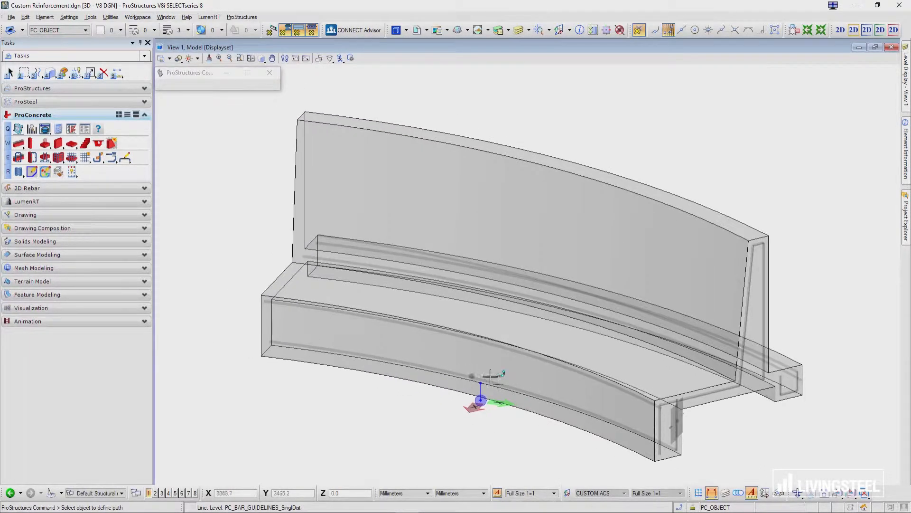
pyautogui.click(492, 377)
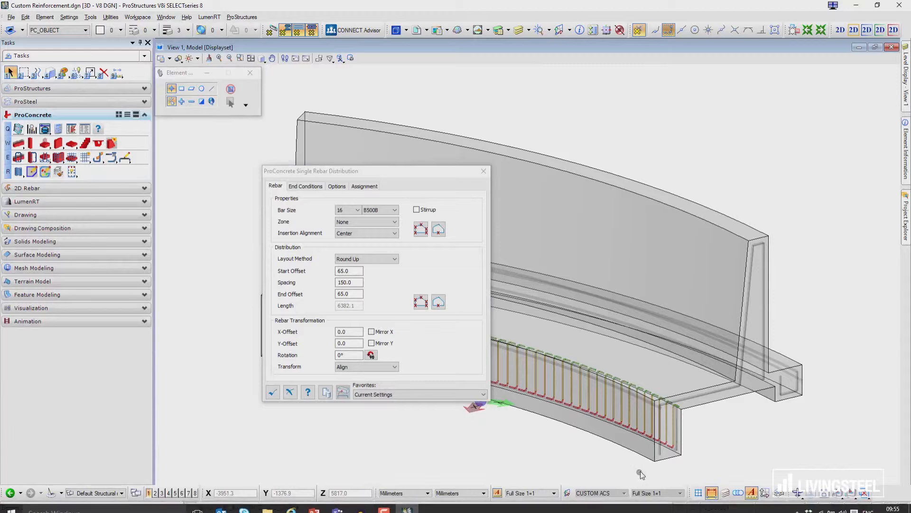
# - Rotate the front footing bars' start bend to 90° and their end bend to 270°
pyautogui.scroll(2, 640, 474)
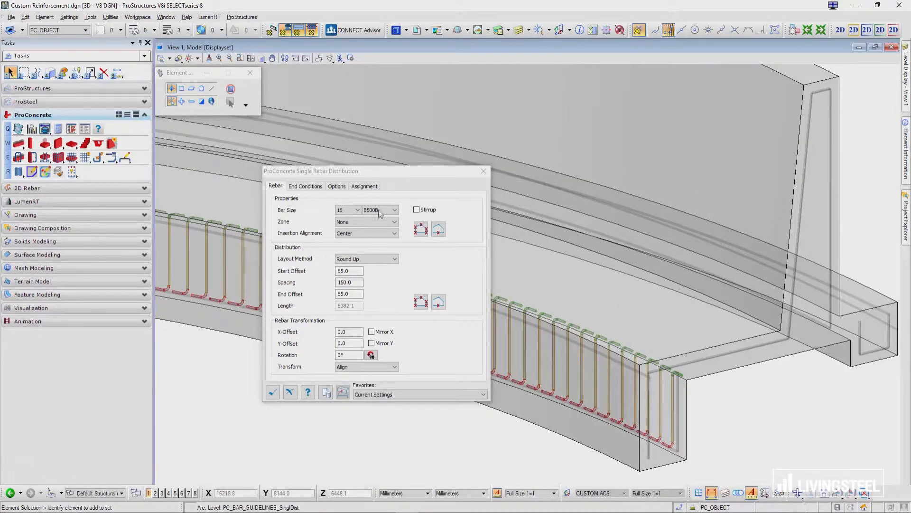
pyautogui.click(321, 185)
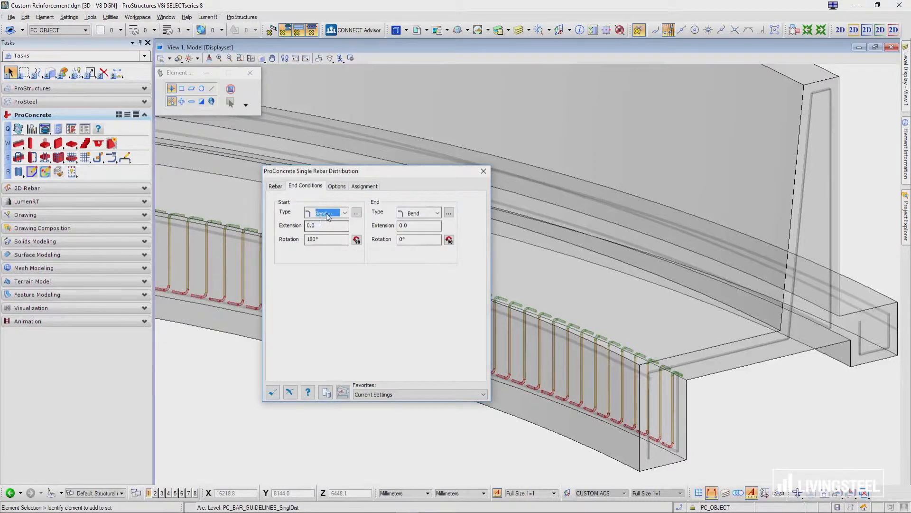
pyautogui.click(357, 239)
pyautogui.click(356, 240)
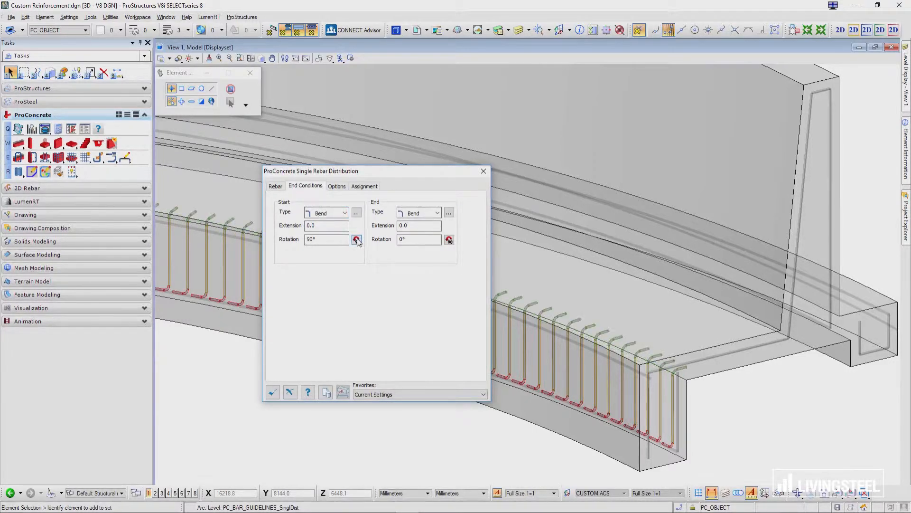
pyautogui.click(449, 240)
pyautogui.click(450, 240)
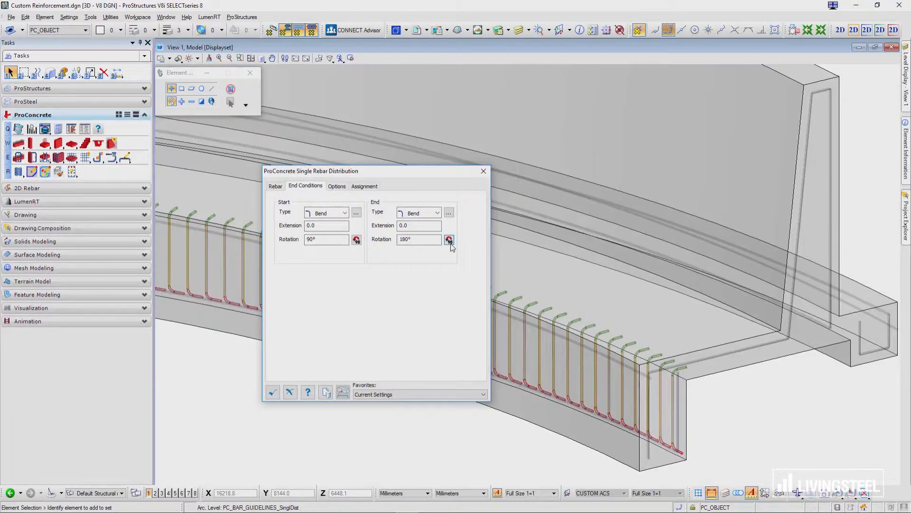
pyautogui.click(449, 240)
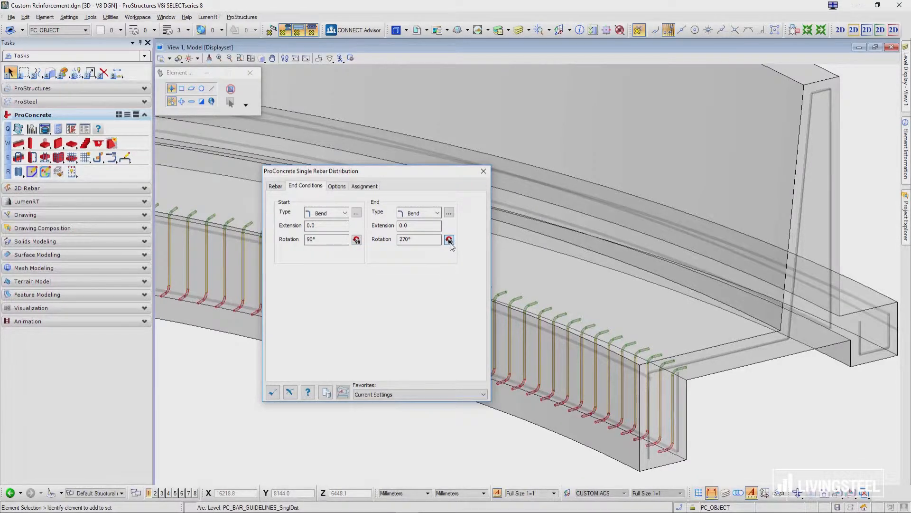
# - Examine the alignment of the front footing bars along the curve from above and up close in 3D
pyautogui.scroll(-2, 577, 247)
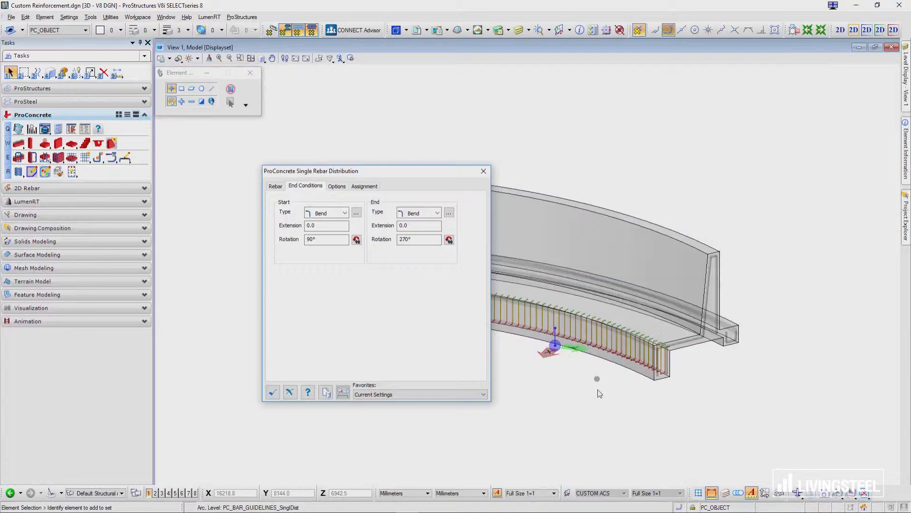
pyautogui.scroll(1, 679, 375)
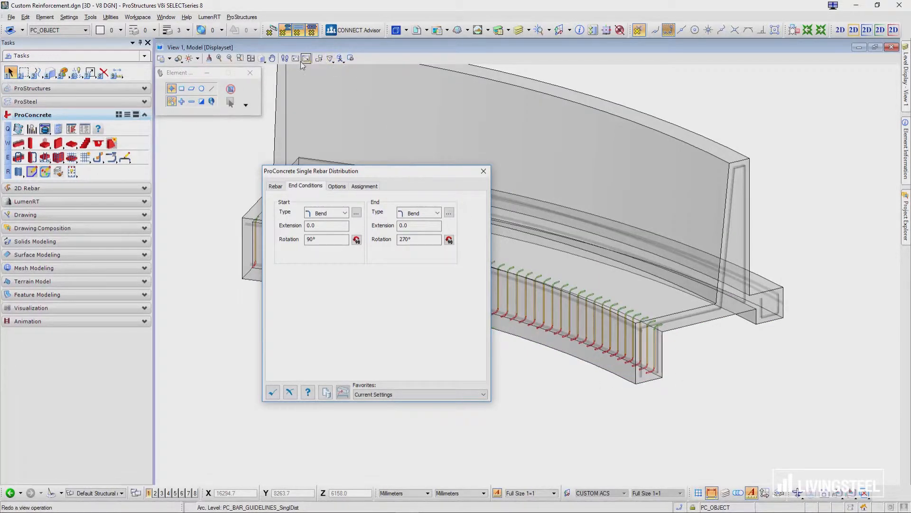
pyautogui.click(262, 59)
pyautogui.click(288, 80)
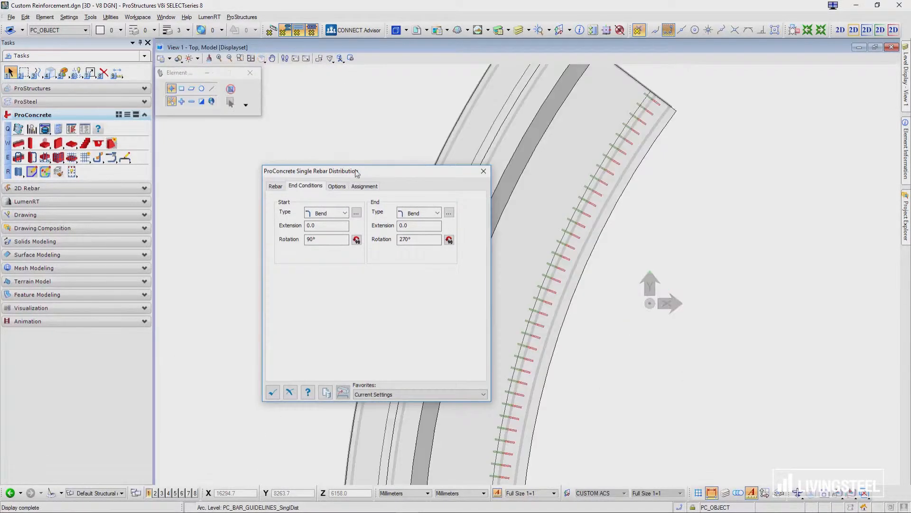
pyautogui.scroll(3, 644, 77)
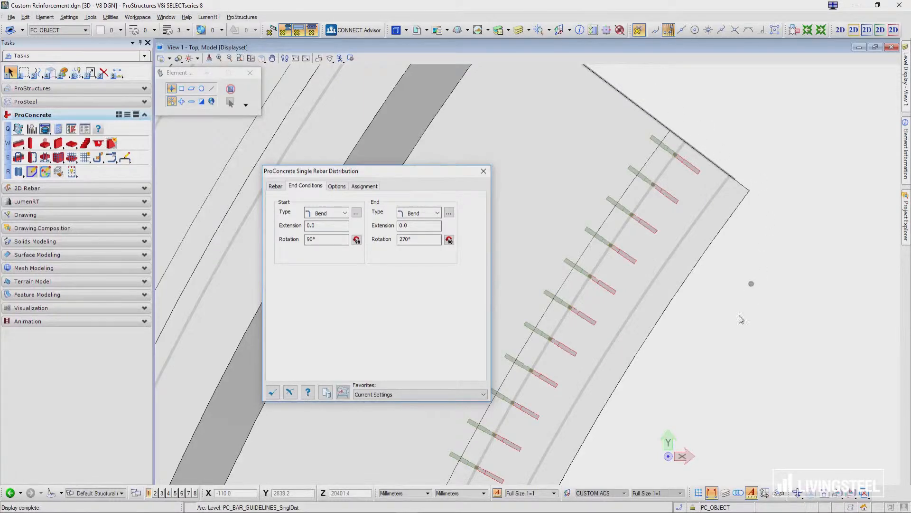
pyautogui.scroll(-3, 753, 237)
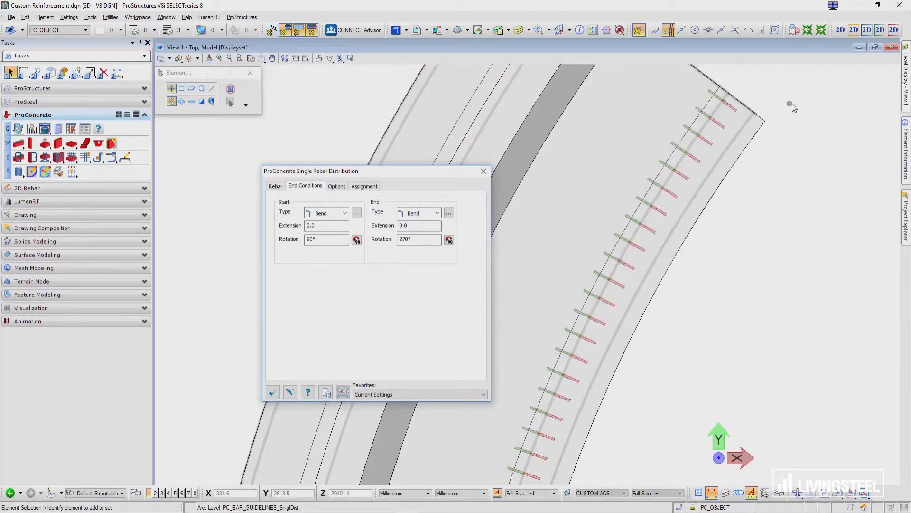
pyautogui.keyDown('shift'); pyautogui.moveTo(790, 105); pyautogui.dragTo(677, 130, button='middle'); pyautogui.keyUp('shift')
pyautogui.keyDown('shift'); pyautogui.moveTo(834, 313); pyautogui.dragTo(657, 181, button='middle'); pyautogui.keyUp('shift')
pyautogui.scroll(3, 706, 298)
pyautogui.keyDown('shift'); pyautogui.moveTo(706, 298); pyautogui.dragTo(675, 268, button='middle'); pyautogui.keyUp('shift')
pyautogui.moveTo(632, 341); pyautogui.dragTo(647, 78, button='middle')
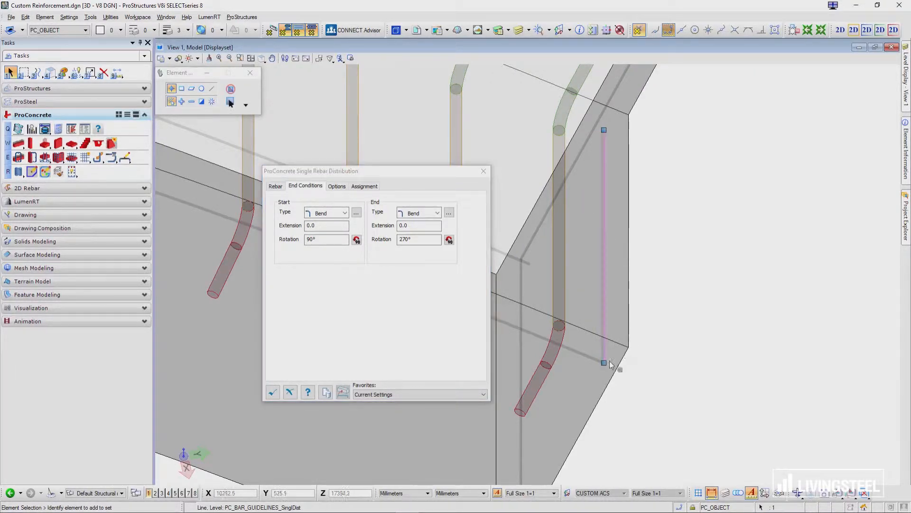
# - Select the vertical bar guideline and the arc path guideline to check how they meet at the footing's end
pyautogui.click(613, 219)
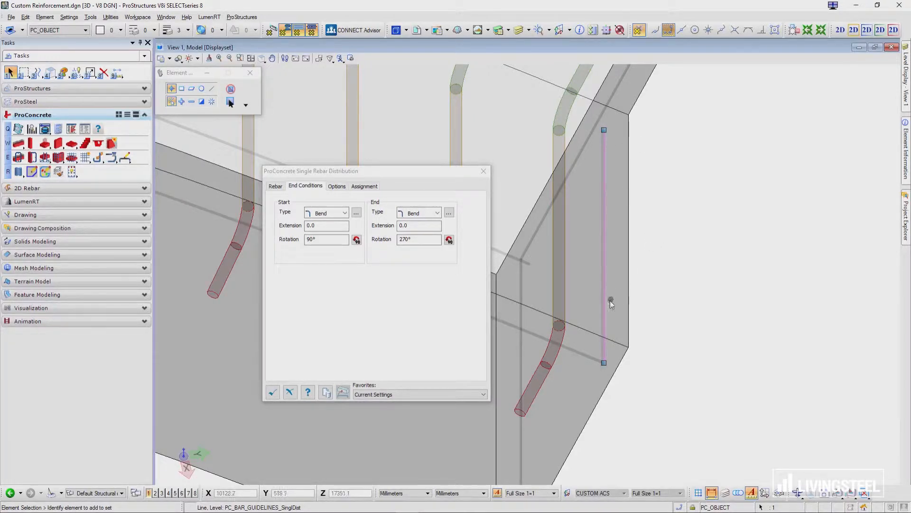
pyautogui.click(590, 361)
pyautogui.click(595, 364)
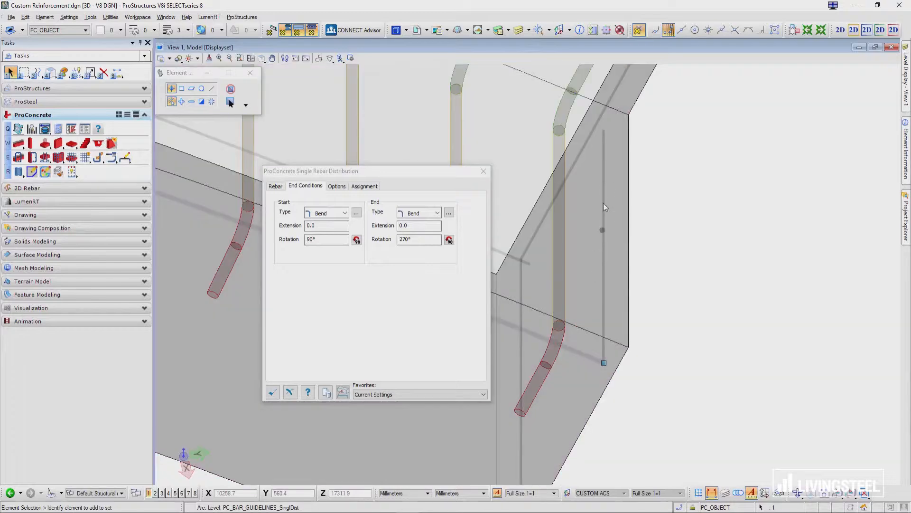
pyautogui.scroll(-3, 663, 280)
pyautogui.scroll(-4, 663, 280)
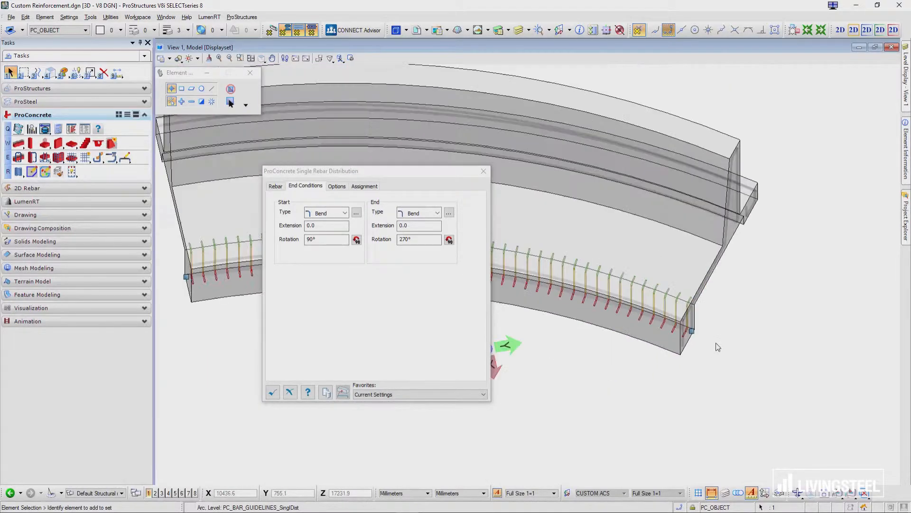
# - Keep the rebar transformation set to Align and accept the front footing's bar distribution
pyautogui.click(276, 187)
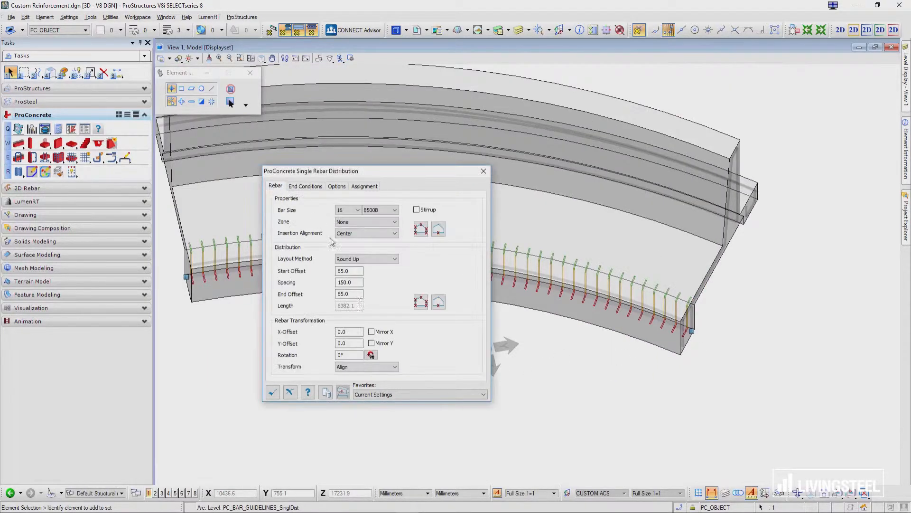
pyautogui.click(371, 366)
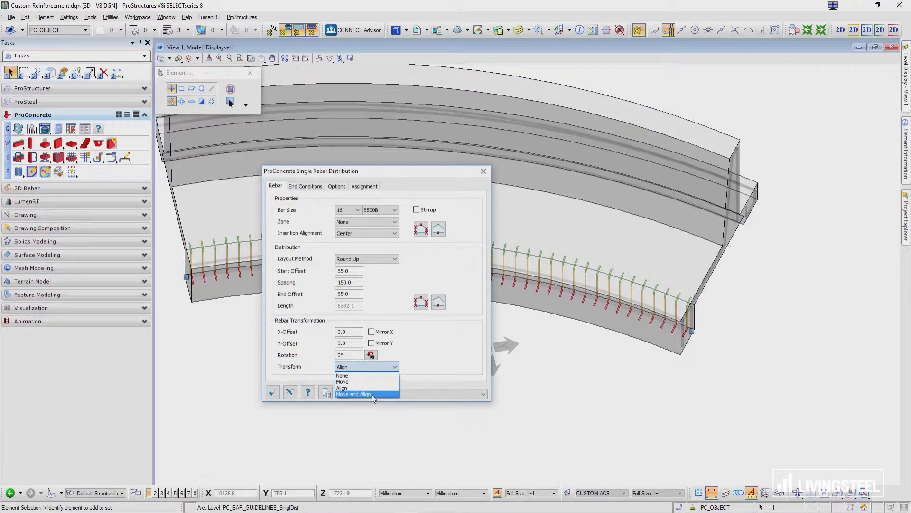
pyautogui.click(372, 388)
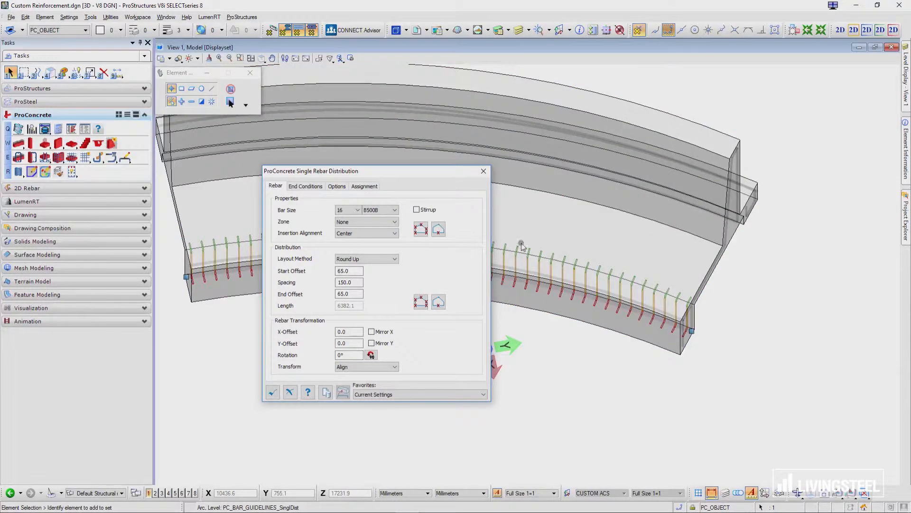
pyautogui.click(272, 392)
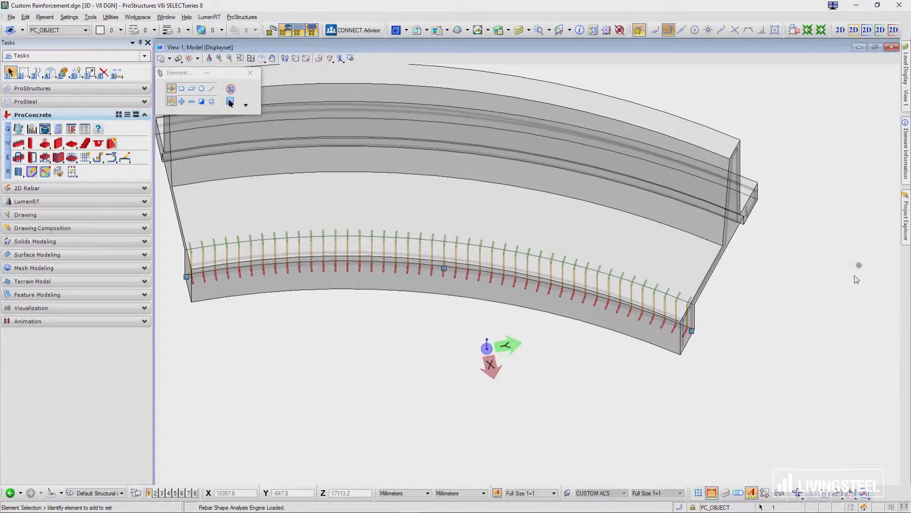
# - Start another single rebar distribution and attach it to the same curved wall
pyautogui.moveTo(853, 277); pyautogui.dragTo(860, 254, button='middle')
pyautogui.scroll(6, 748, 171)
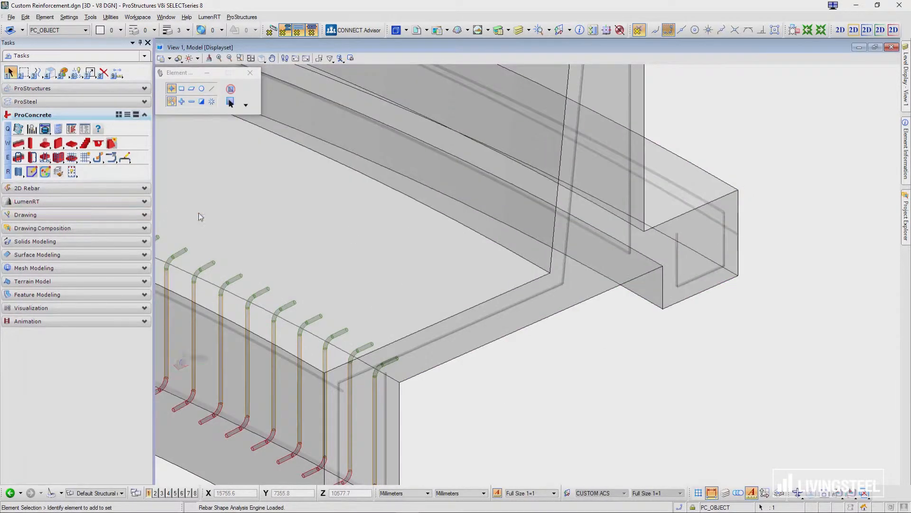
pyautogui.click(98, 157)
pyautogui.click(344, 392)
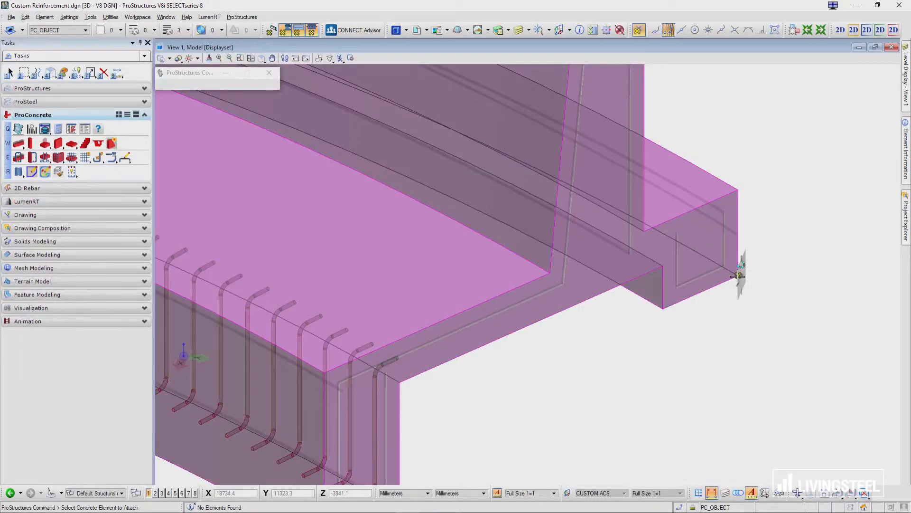
pyautogui.click(738, 276)
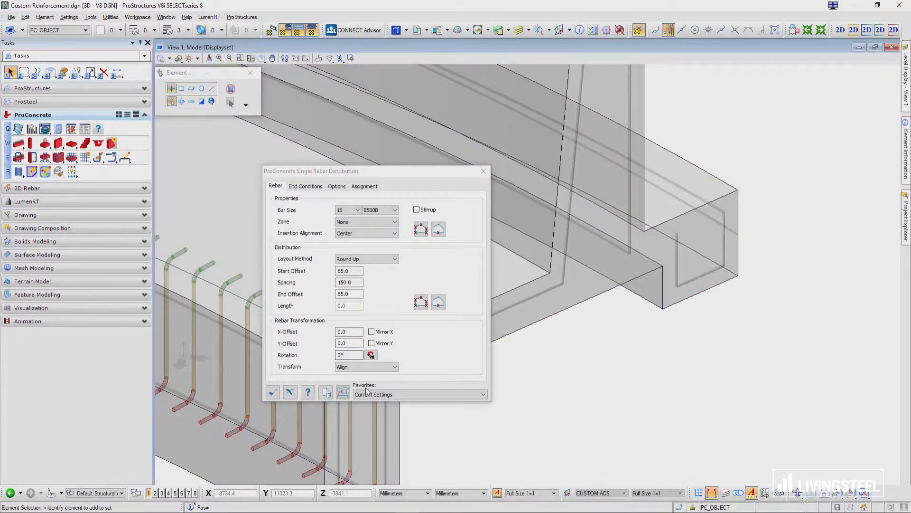
# - Define the bar from the U-shaped guideline in the rear footing and distribute it along the footing's arc guideline
pyautogui.click(440, 230)
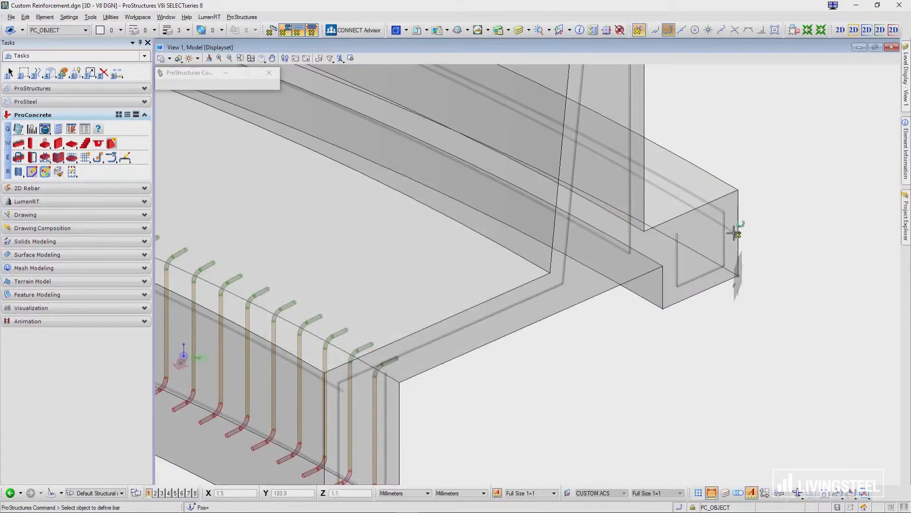
pyautogui.click(725, 237)
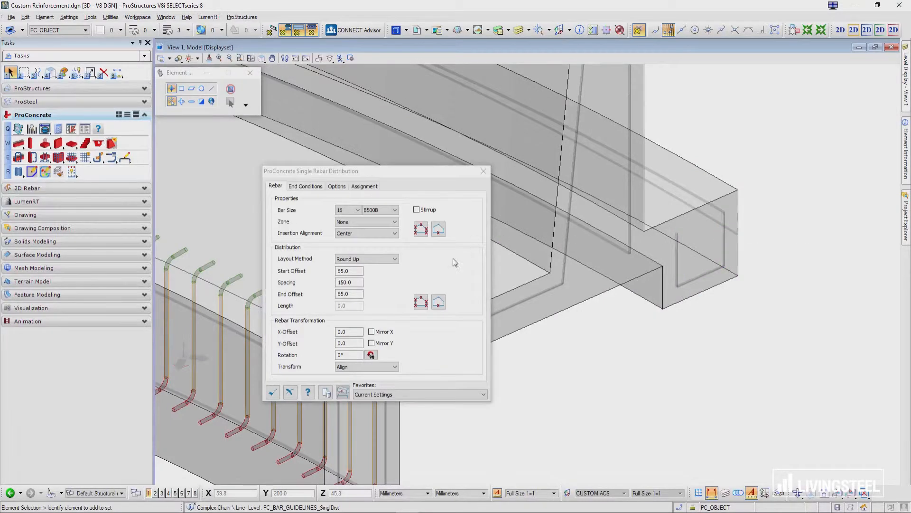
pyautogui.click(458, 230)
pyautogui.click(704, 198)
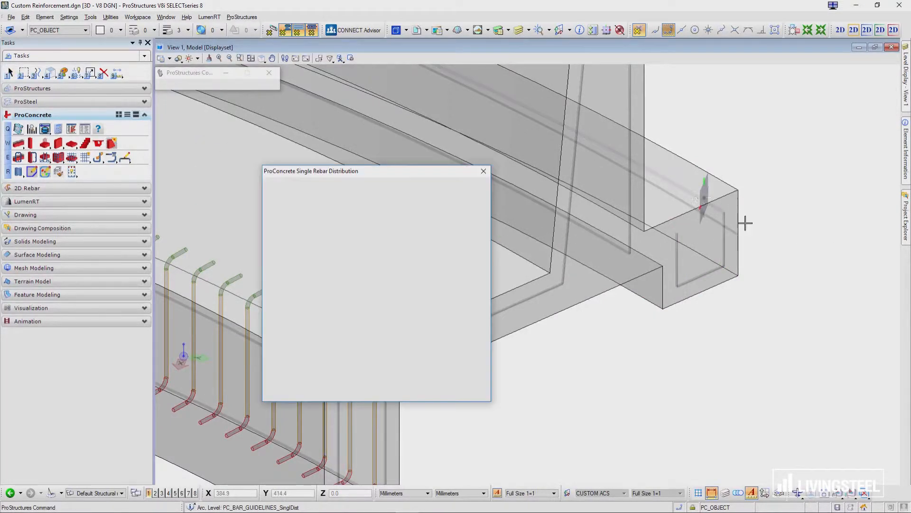
# - Set the rotation of both the start and end bends on the rear footing's bars to 0°
pyautogui.click(317, 186)
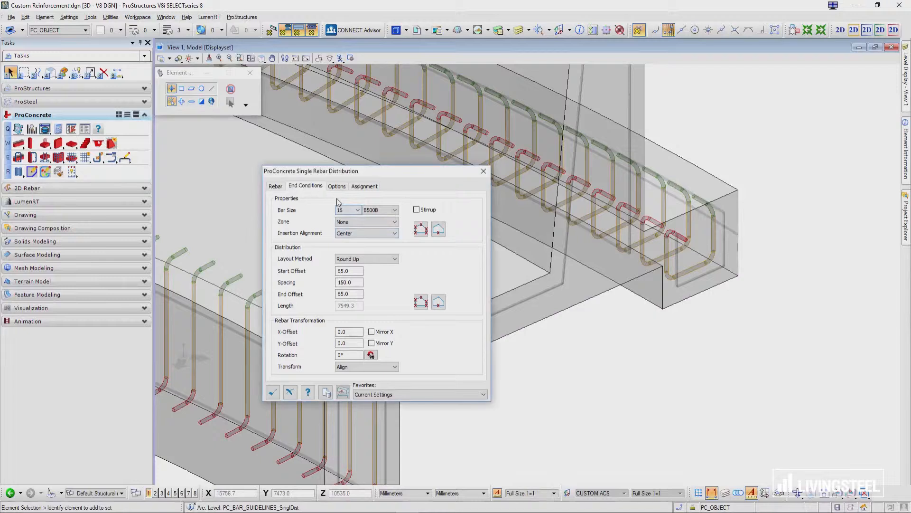
pyautogui.click(357, 240)
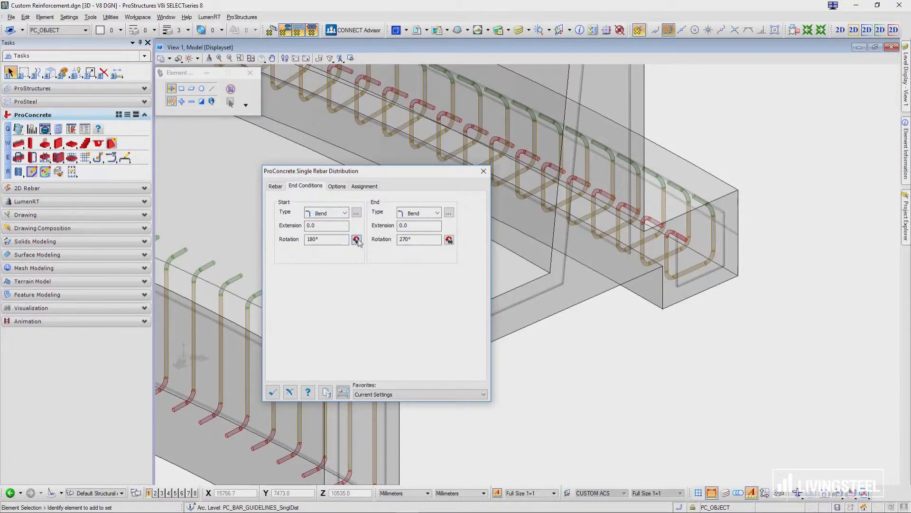
pyautogui.click(357, 240)
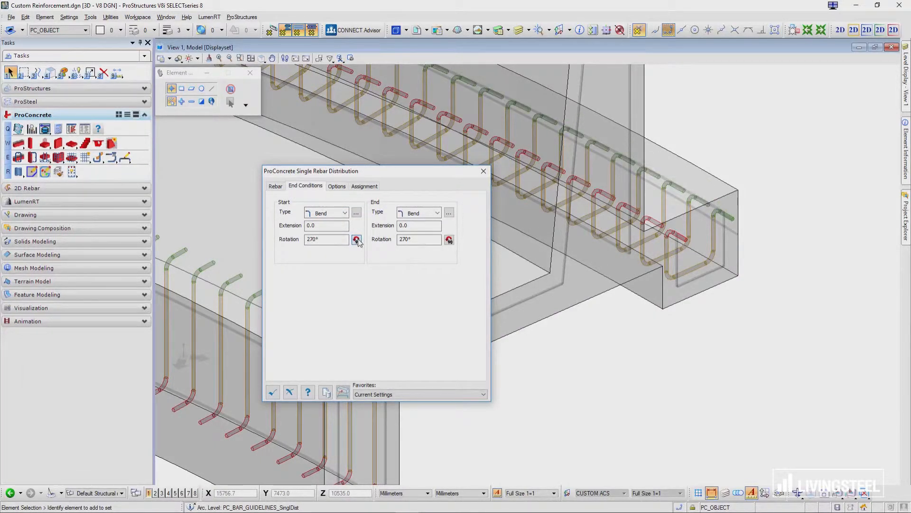
pyautogui.click(357, 241)
pyautogui.click(449, 240)
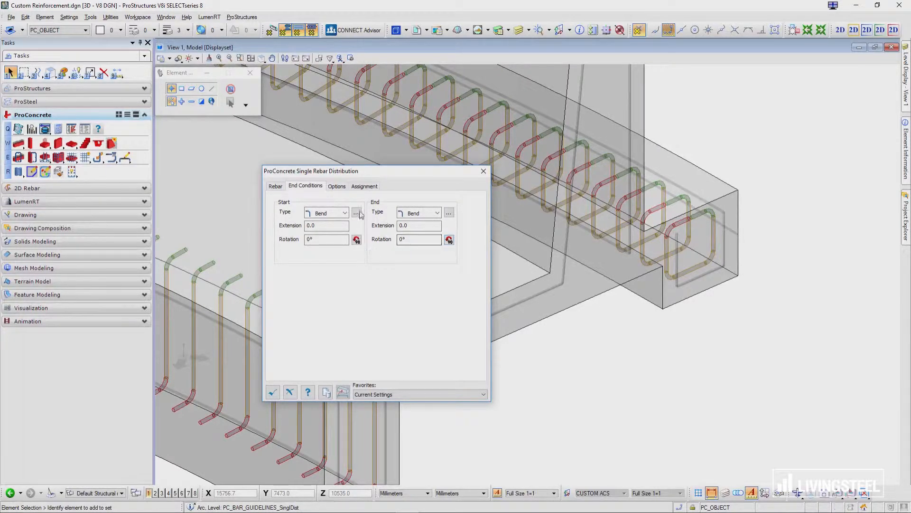
# - Check the end bend's properties without changing them and accept the rear footing's bar distribution
pyautogui.click(449, 215)
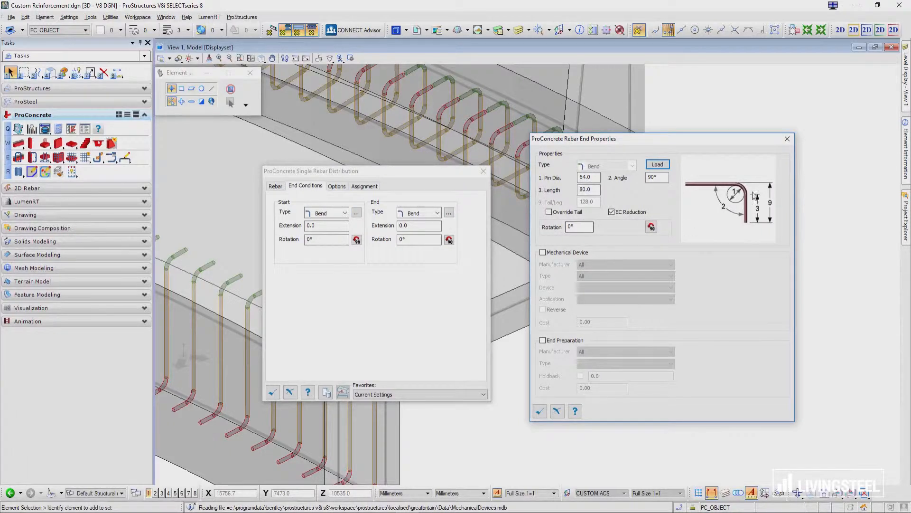
pyautogui.click(540, 412)
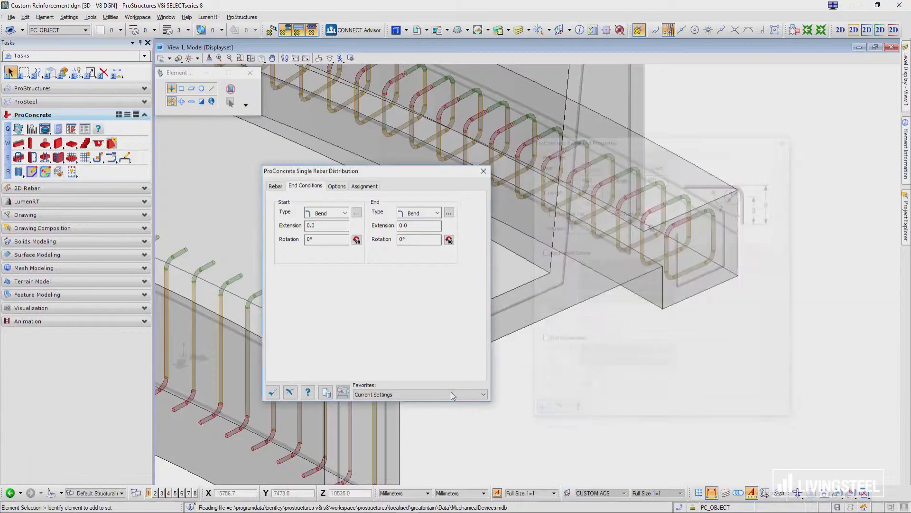
pyautogui.click(268, 392)
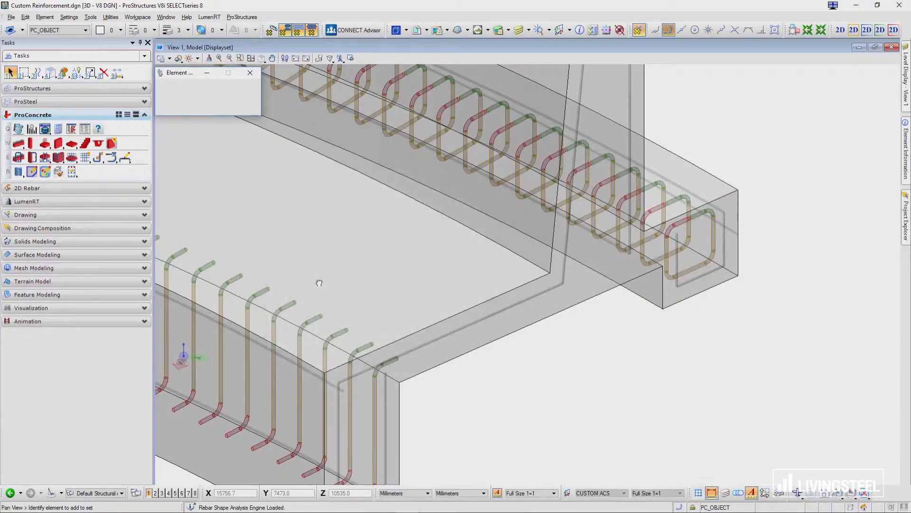
# - Start a single rebar distribution attached to the curved wall and define its bar from the long bent guideline through the slab and stem
pyautogui.scroll(-3, 352, 328)
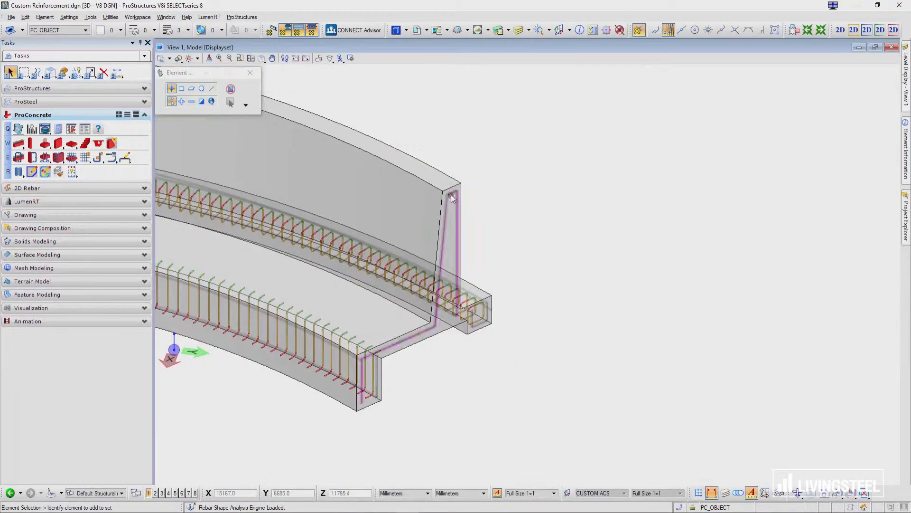
pyautogui.click(448, 195)
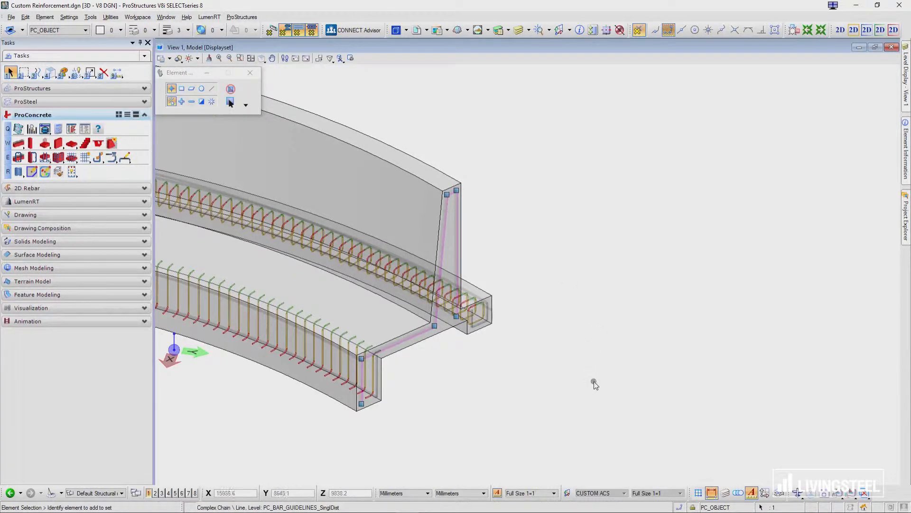
pyautogui.click(98, 158)
pyautogui.click(341, 391)
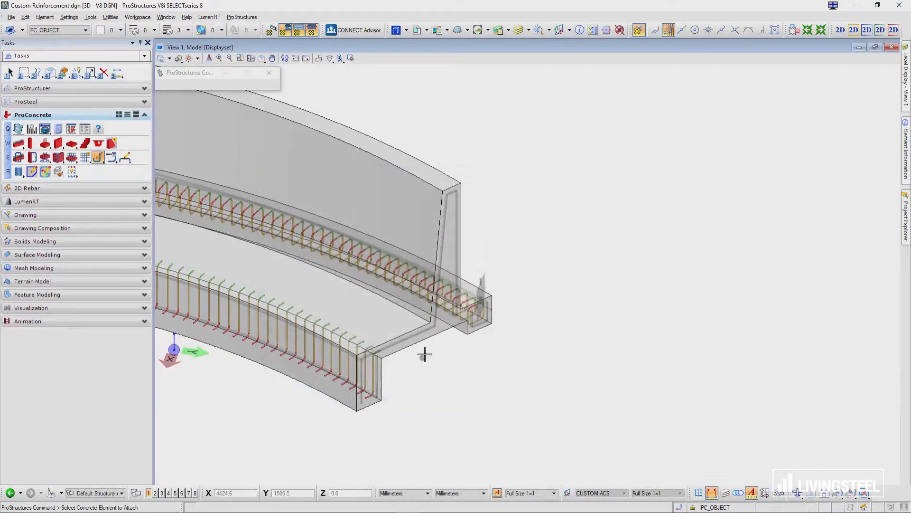
pyautogui.click(438, 229)
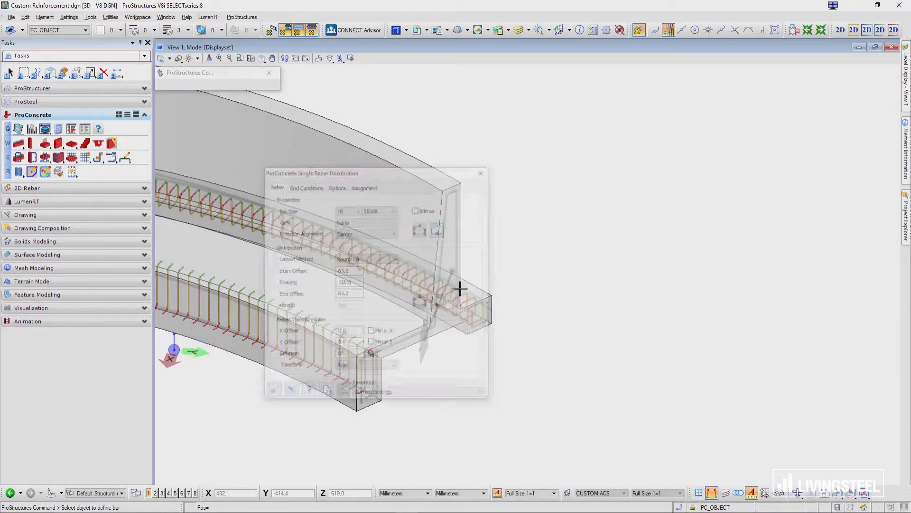
pyautogui.click(433, 328)
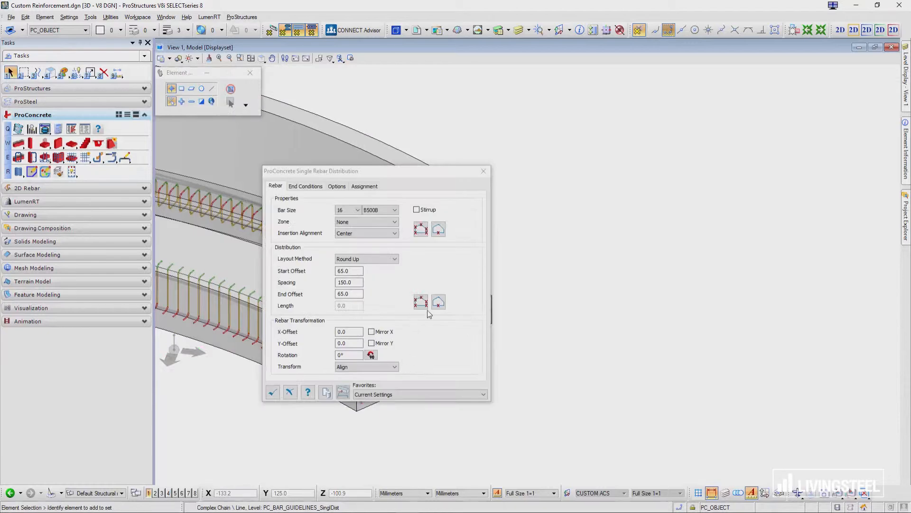
# - Distribute the long bent bar along the arc guideline near the base of the wall stem and accept the distribution
pyautogui.click(435, 305)
pyautogui.scroll(5, 437, 319)
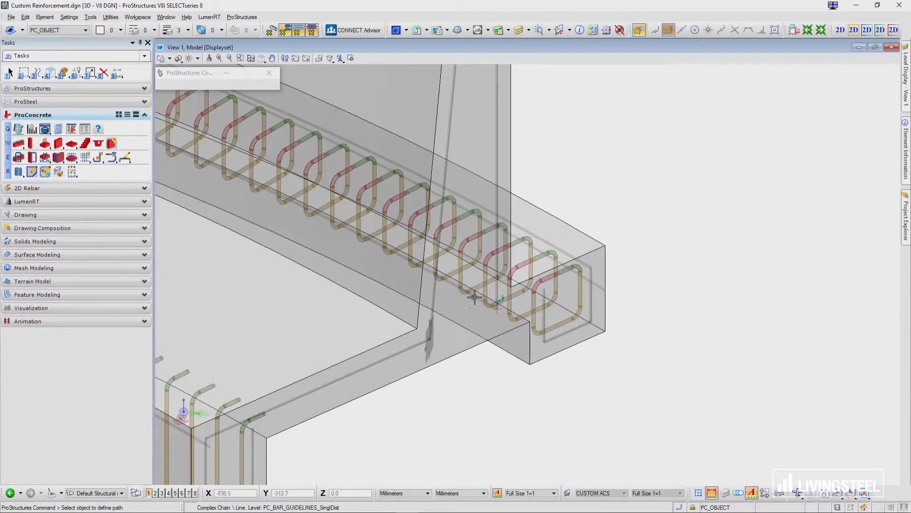
pyautogui.click(471, 298)
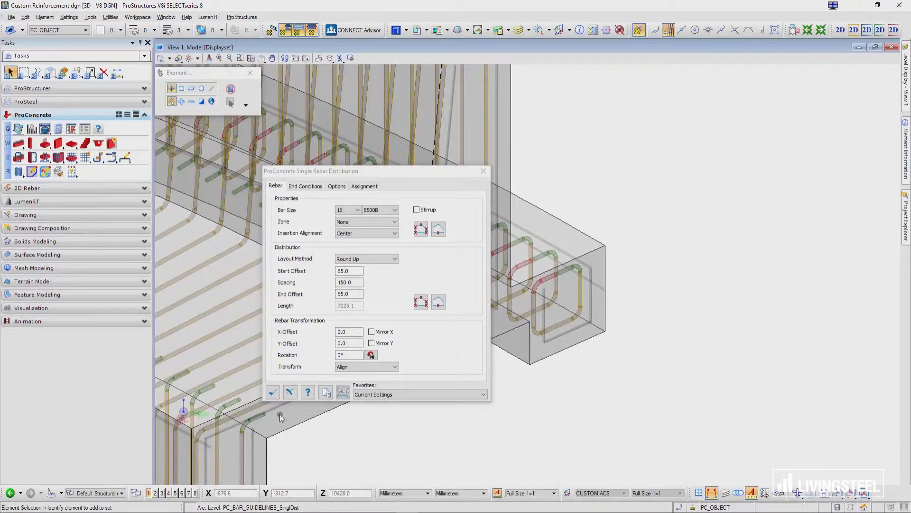
pyautogui.click(273, 392)
pyautogui.click(261, 58)
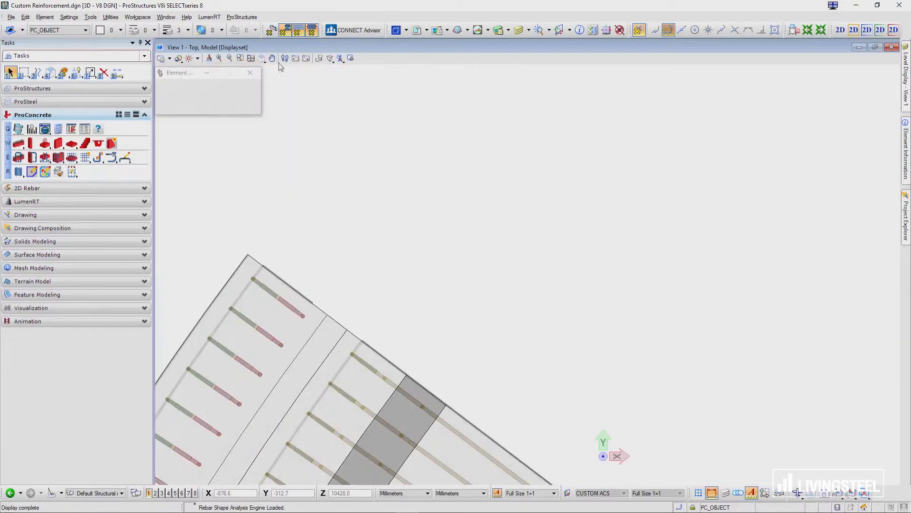
pyautogui.scroll(-2, 564, 167)
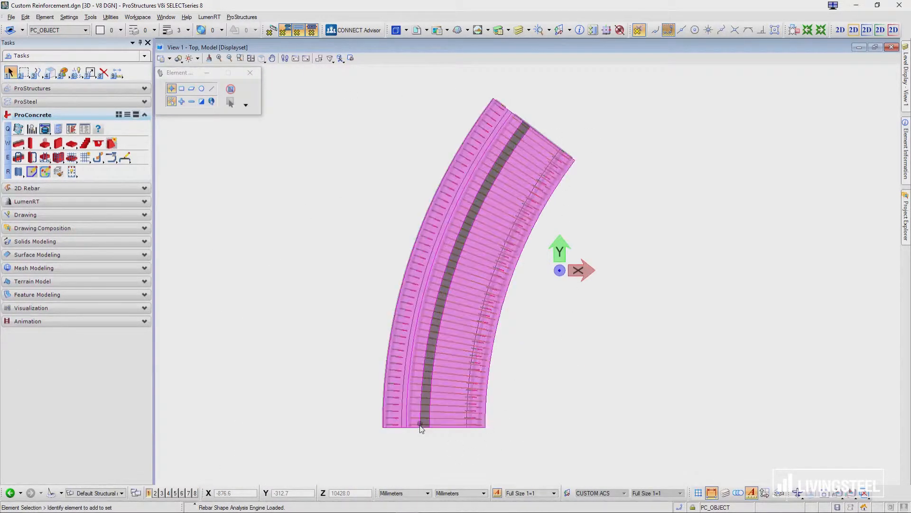
pyautogui.keyDown('shift'); pyautogui.moveTo(696, 248); pyautogui.dragTo(579, 190, button='middle'); pyautogui.keyUp('shift')
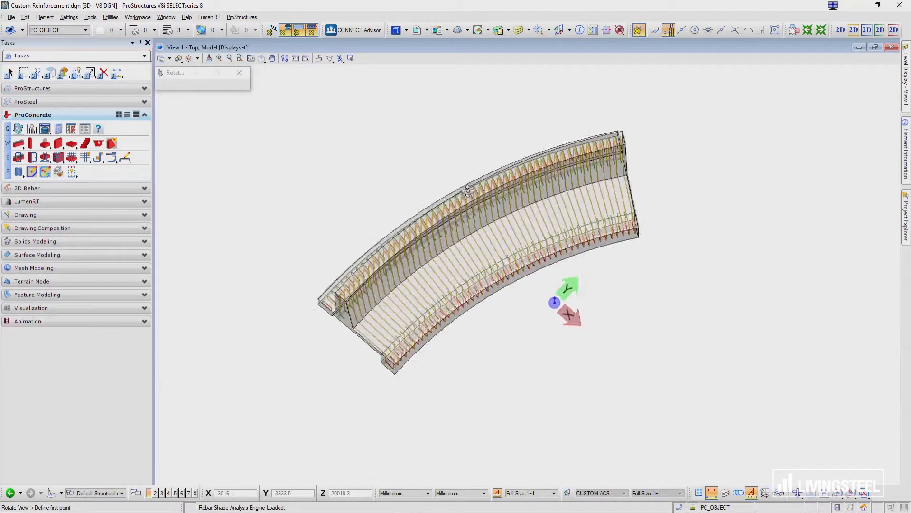
# - Hide the PC_BAR_GUIDELINES_SinglDist level and display the PC_BAR_GUIDELINES_Irregular level
pyautogui.moveTo(508, 223); pyautogui.dragTo(517, 271, button='middle')
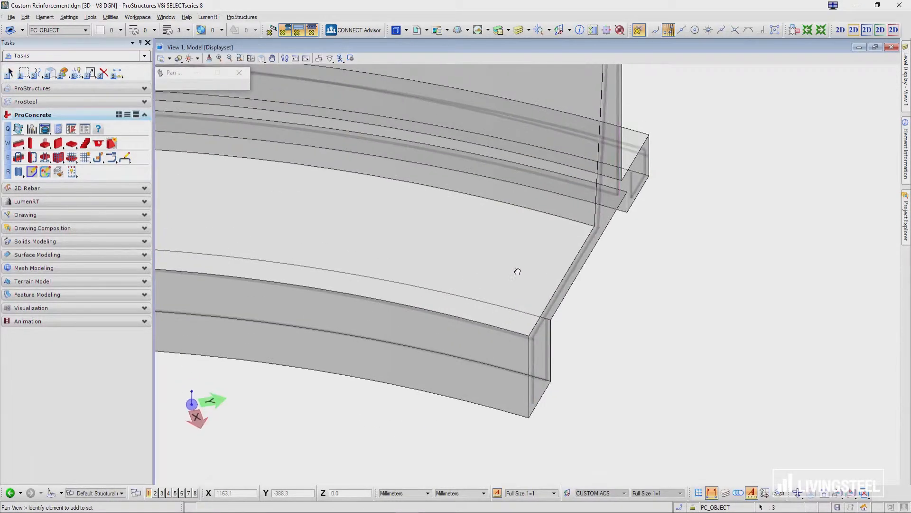
pyautogui.moveTo(608, 262); pyautogui.dragTo(592, 334, button='middle')
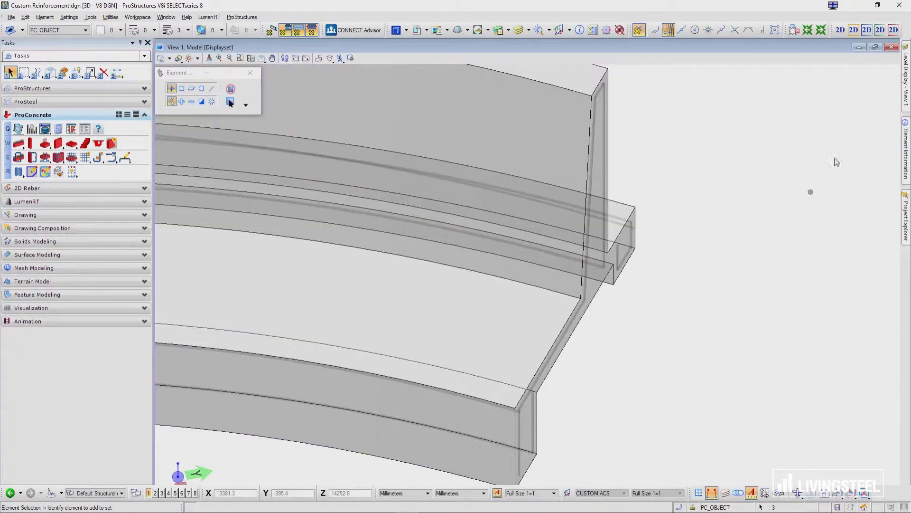
pyautogui.moveTo(907, 88)
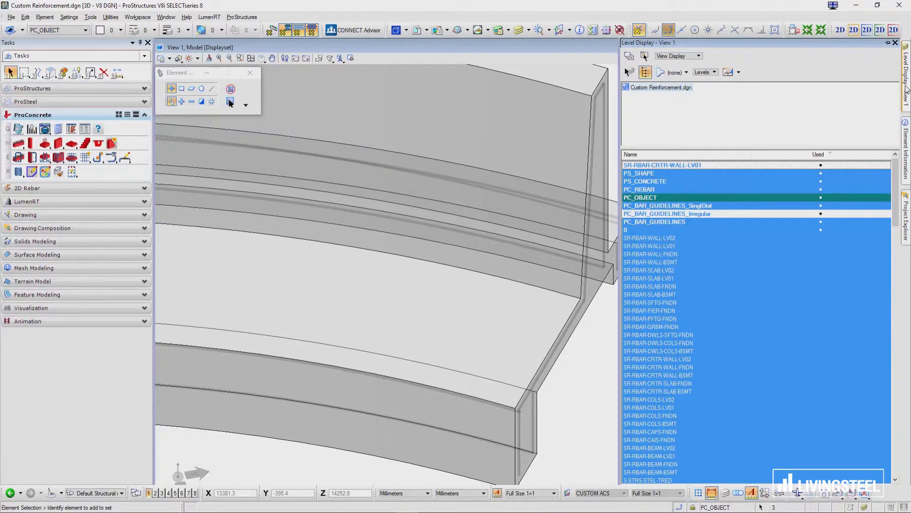
pyautogui.keyDown('ctrl'); pyautogui.click(747, 210); pyautogui.keyUp('ctrl')
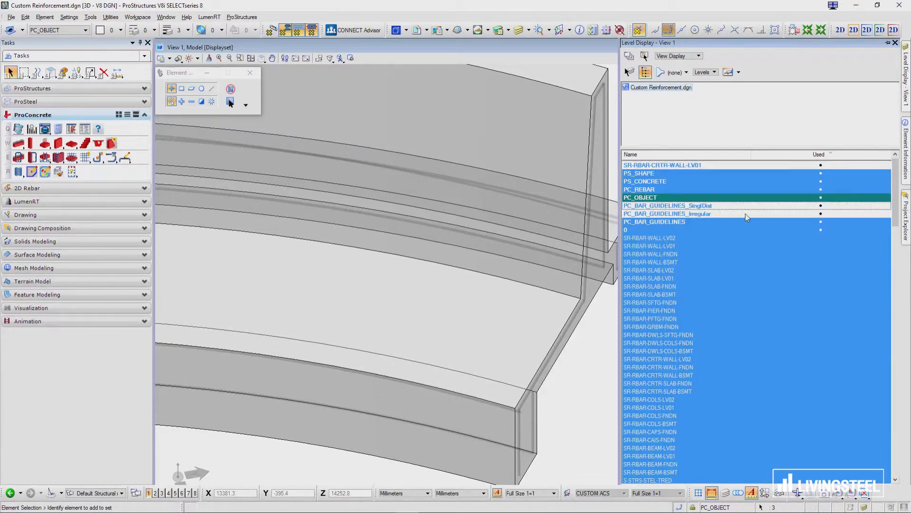
pyautogui.scroll(-5, 550, 216)
pyautogui.scroll(3, 389, 176)
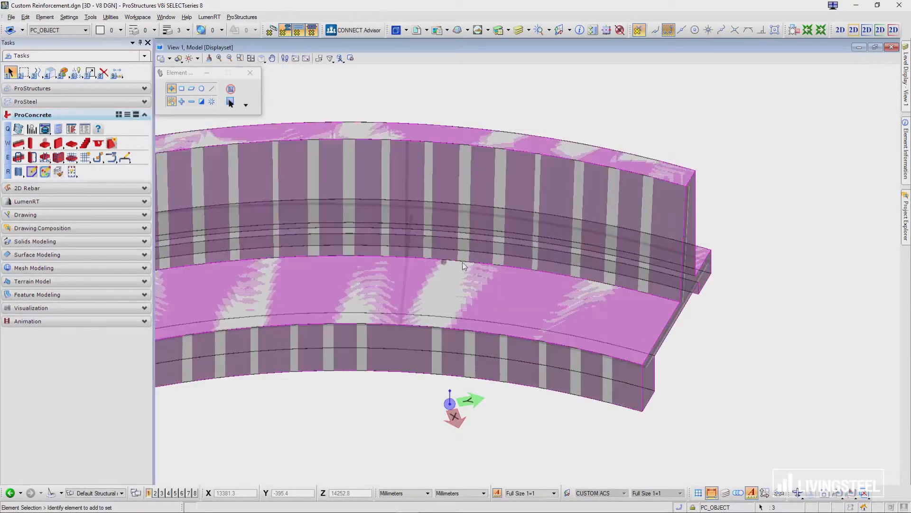
# - Select the slab guidelines at the near end and mid-length in turn to identify them, and clear the selection
pyautogui.keyDown('shift'); pyautogui.moveTo(501, 324); pyautogui.dragTo(667, 253, button='middle'); pyautogui.keyUp('shift')
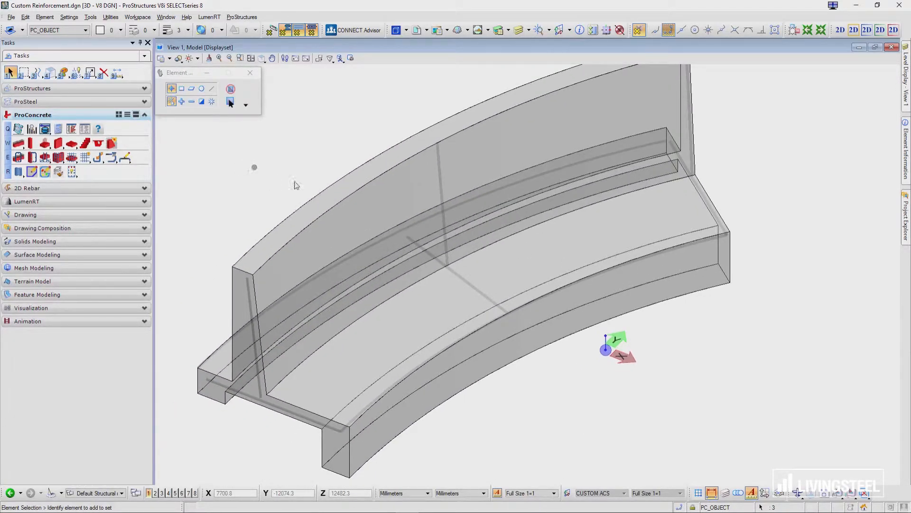
pyautogui.moveTo(555, 383); pyautogui.dragTo(550, 364, button='middle')
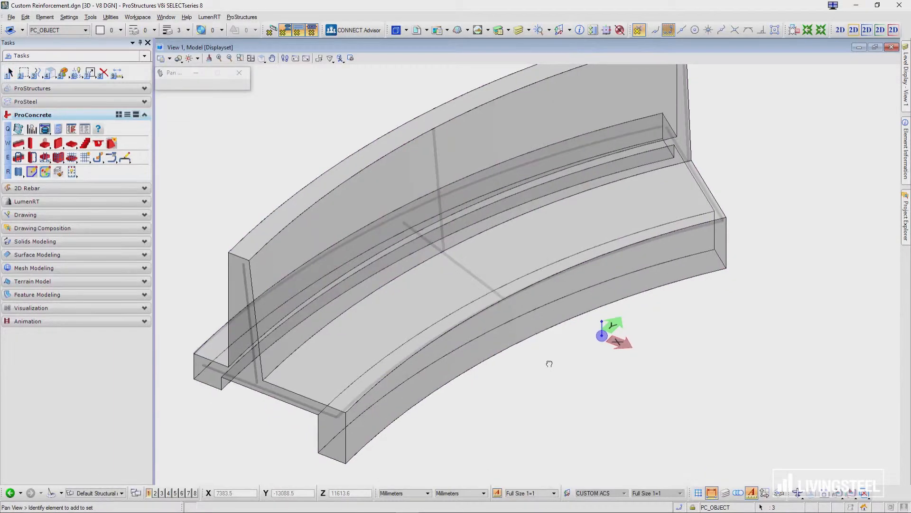
pyautogui.click(257, 390)
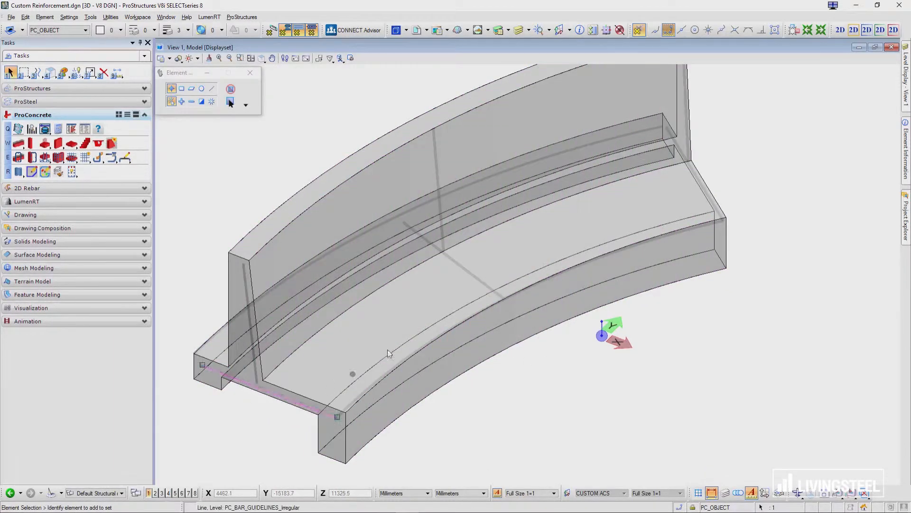
pyautogui.click(469, 269)
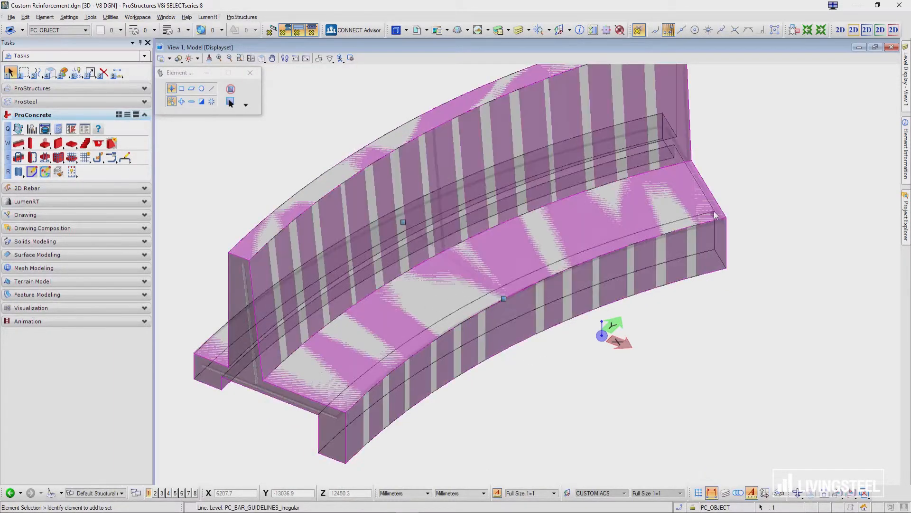
pyautogui.click(818, 260)
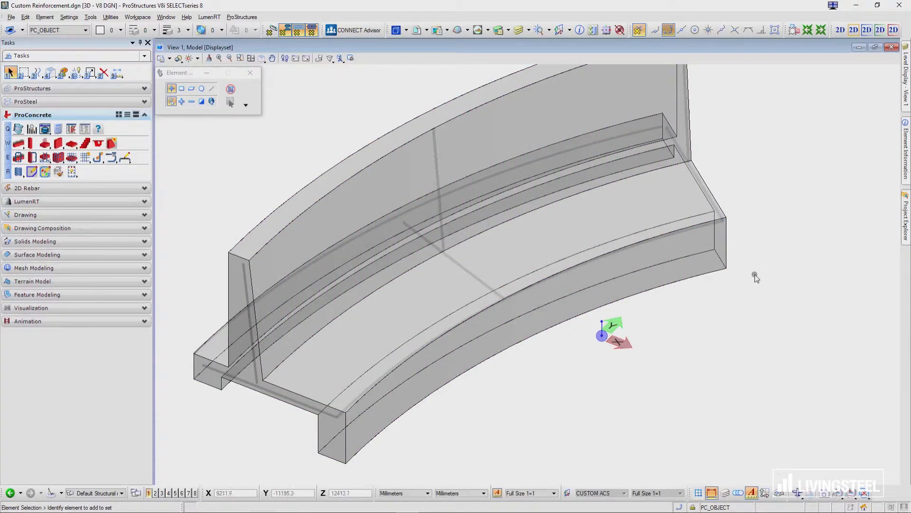
# - Start an Irregular Dispatch Reinforcing and attach it to the curved wall
pyautogui.click(96, 159)
pyautogui.click(110, 194)
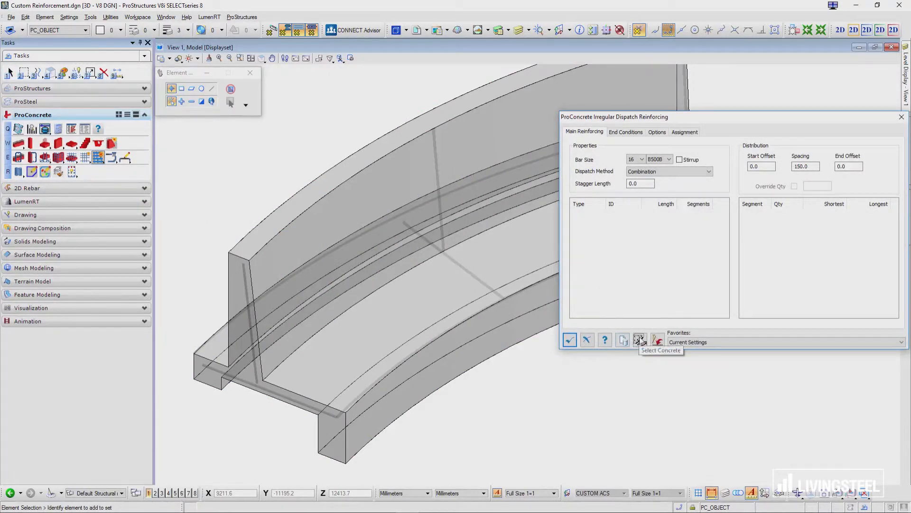
pyautogui.click(641, 341)
pyautogui.click(328, 185)
# - Dispatch the bars across the slab's three guidelines, from the near end through the middle to the far end
pyautogui.click(658, 339)
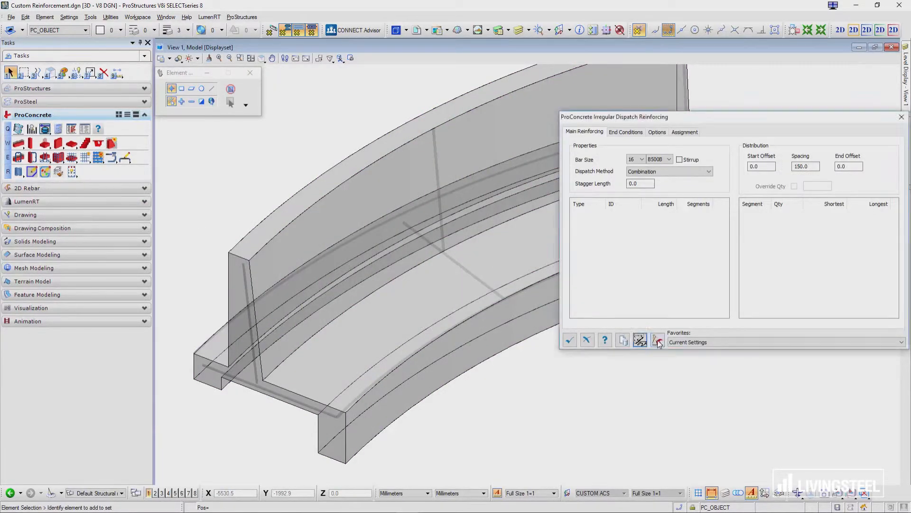
pyautogui.click(282, 394)
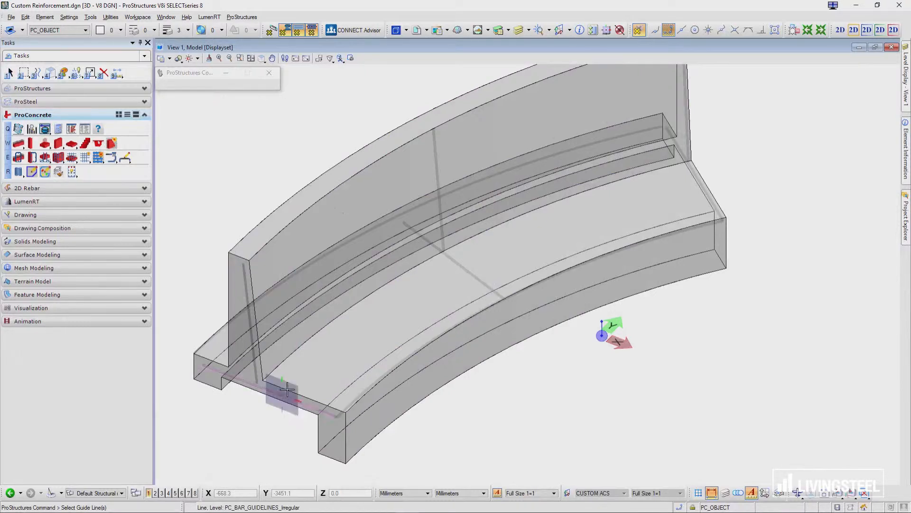
pyautogui.click(451, 261)
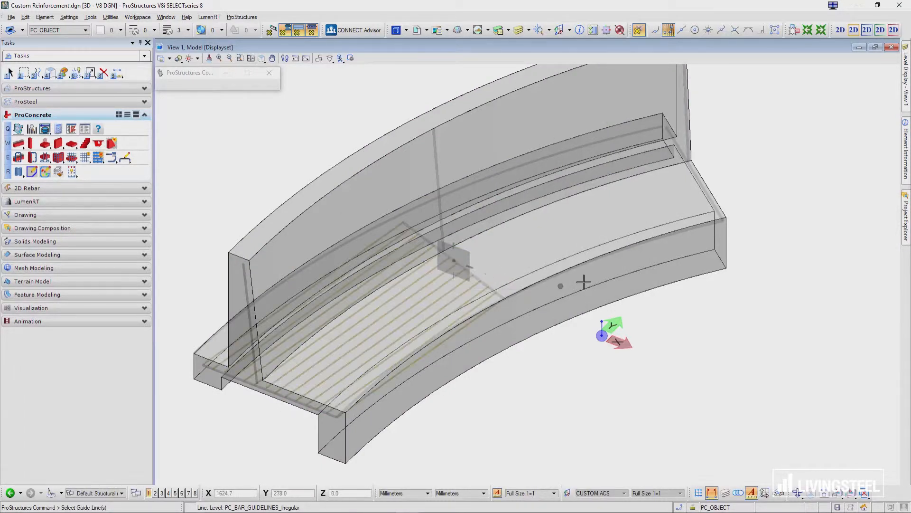
pyautogui.click(698, 178)
pyautogui.rightClick(634, 345)
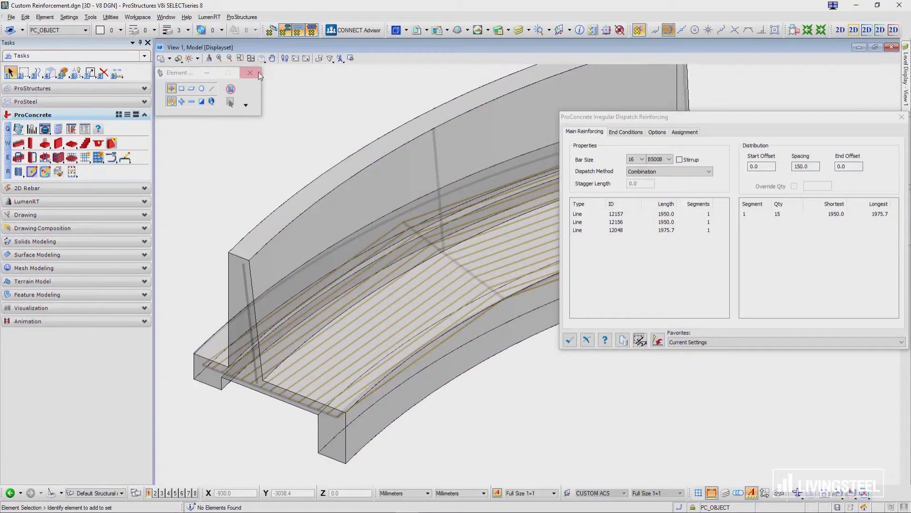
# - Make the slab's middle guideline an arc intermediate point so the bars follow the curve, and accept the irregular dispatch
pyautogui.click(264, 60)
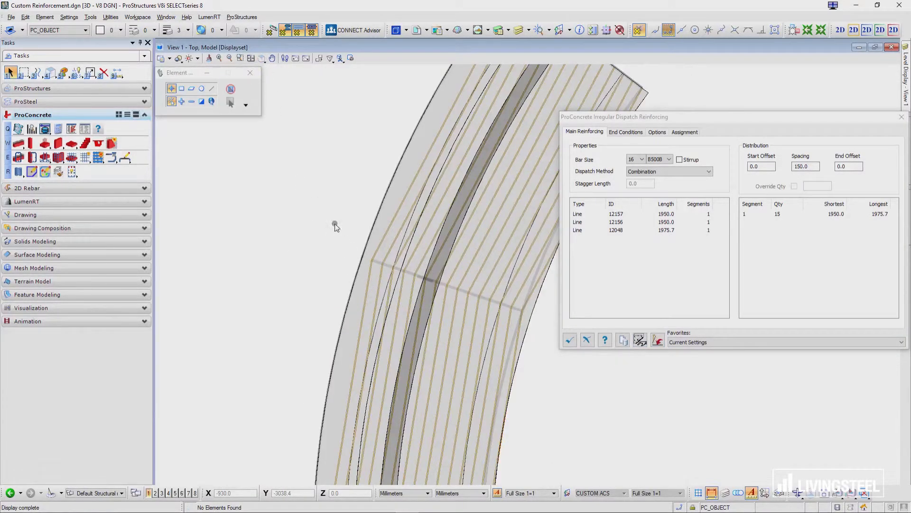
pyautogui.moveTo(361, 306); pyautogui.dragTo(274, 178, button='middle')
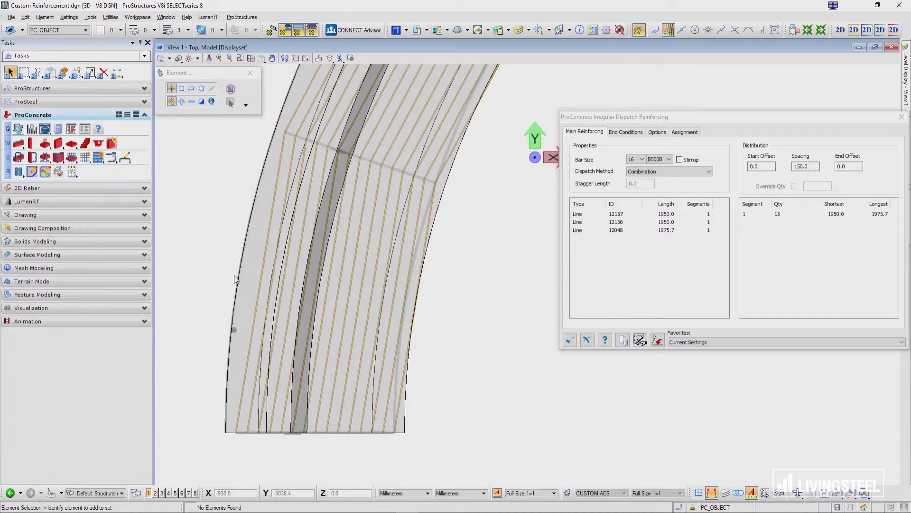
pyautogui.moveTo(288, 109); pyautogui.dragTo(227, 380, button='middle')
pyautogui.moveTo(446, 387); pyautogui.dragTo(486, 218, button='middle')
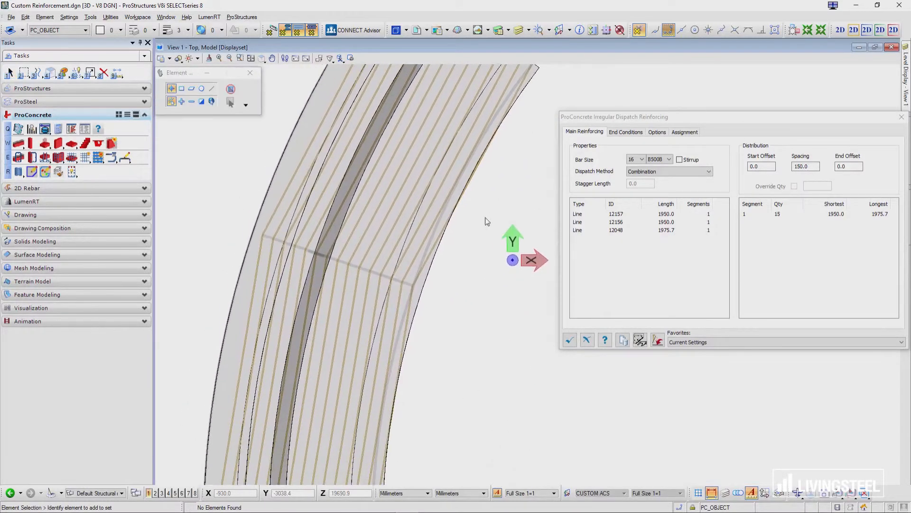
pyautogui.click(615, 222)
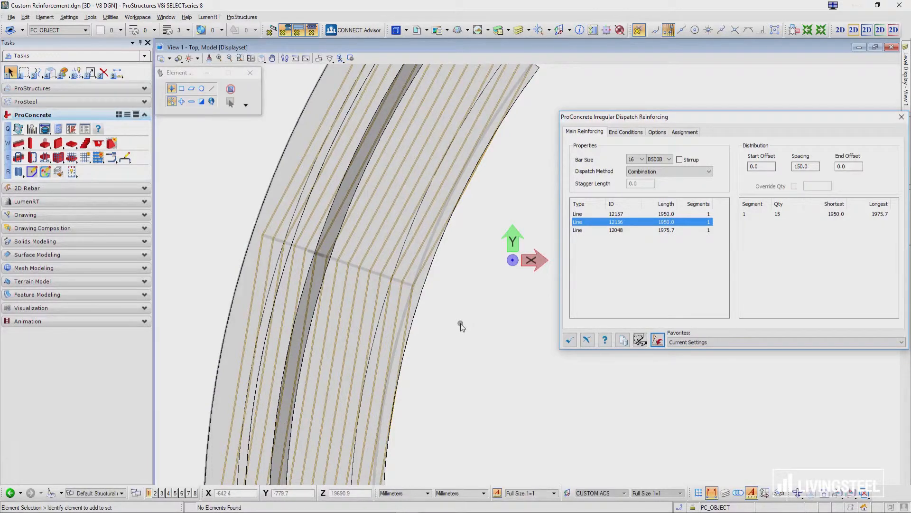
pyautogui.rightClick(593, 225)
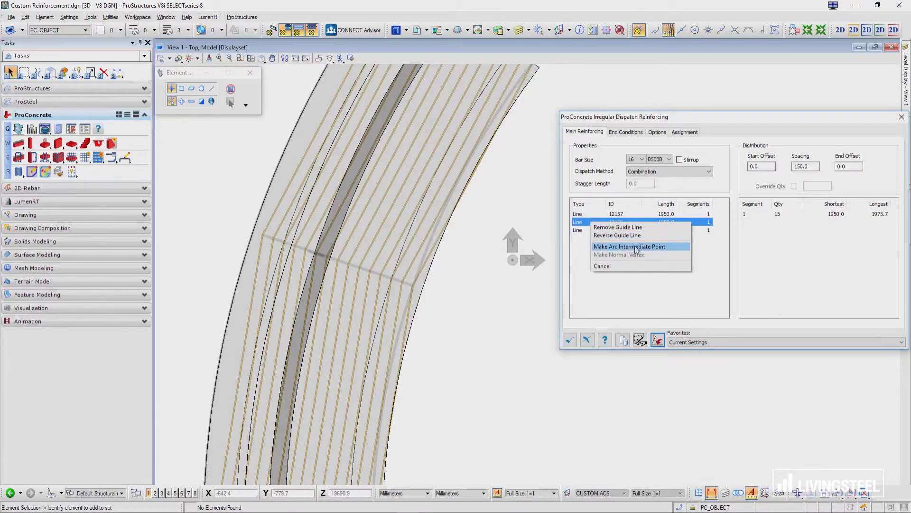
pyautogui.click(578, 227)
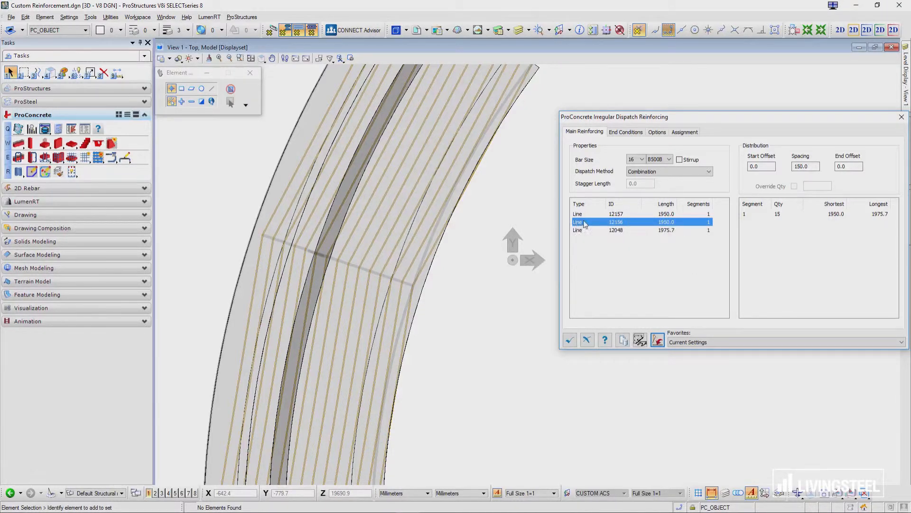
pyautogui.rightClick(584, 222)
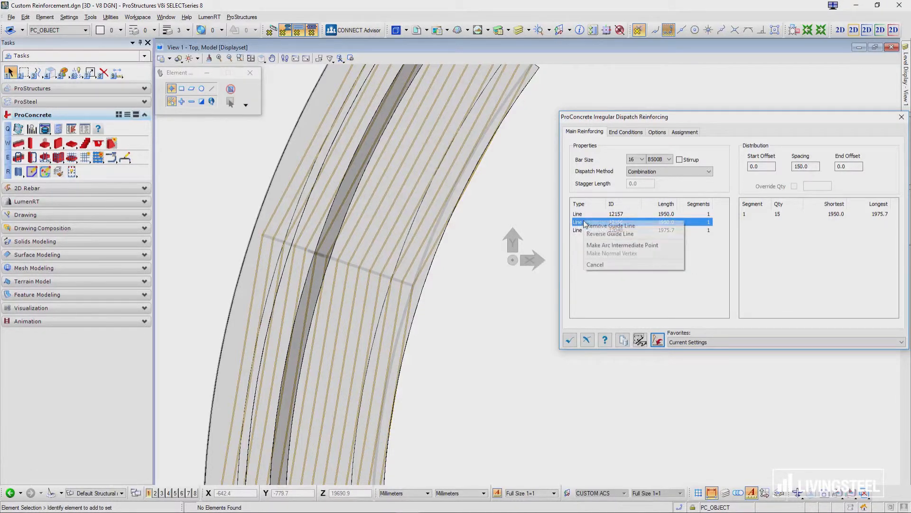
pyautogui.click(622, 246)
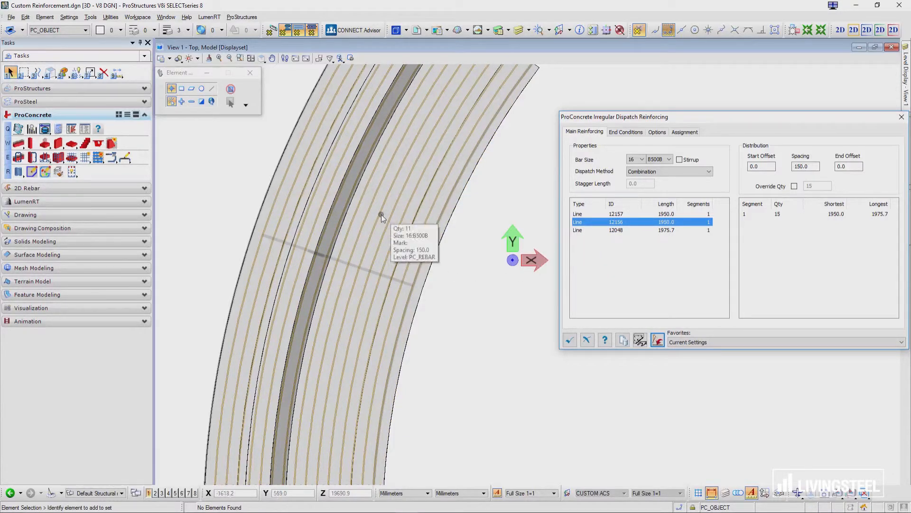
pyautogui.moveTo(454, 355); pyautogui.dragTo(462, 292, button='middle')
pyautogui.keyDown('shift'); pyautogui.moveTo(492, 325); pyautogui.dragTo(450, 216, button='middle'); pyautogui.keyUp('shift')
pyautogui.click(569, 341)
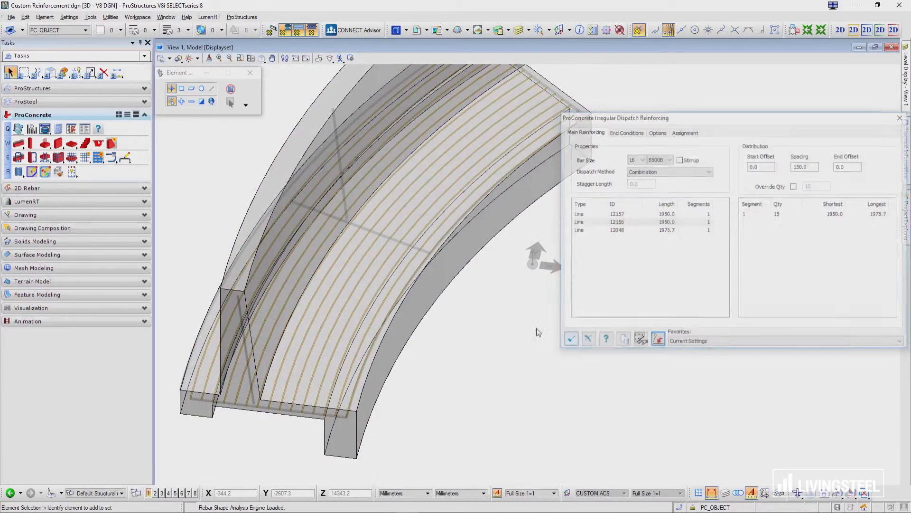
# - Start another Irregular Dispatch Reinforcing and attach it to the curved wall's concrete
pyautogui.moveTo(510, 326); pyautogui.dragTo(536, 275, button='middle')
pyautogui.moveTo(450, 296); pyautogui.dragTo(482, 294, button='middle')
pyautogui.moveTo(459, 259); pyautogui.dragTo(478, 328, button='middle')
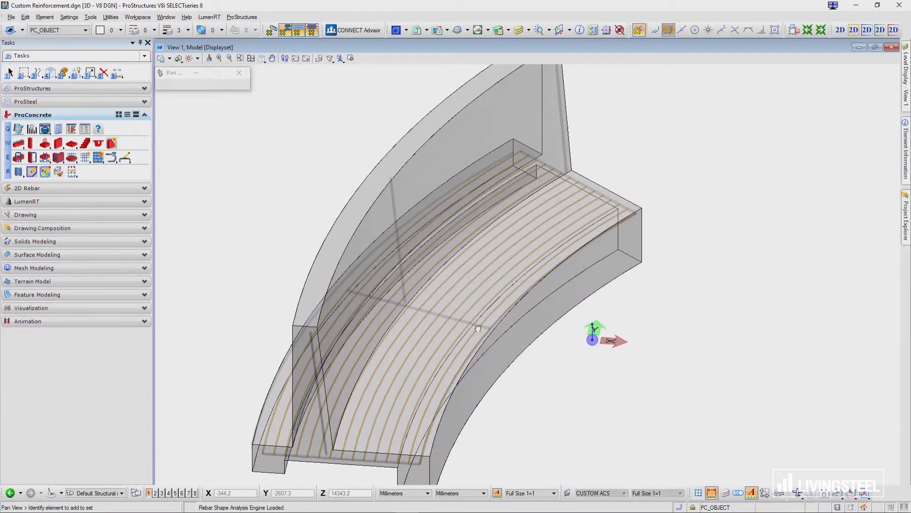
pyautogui.click(100, 159)
pyautogui.click(639, 340)
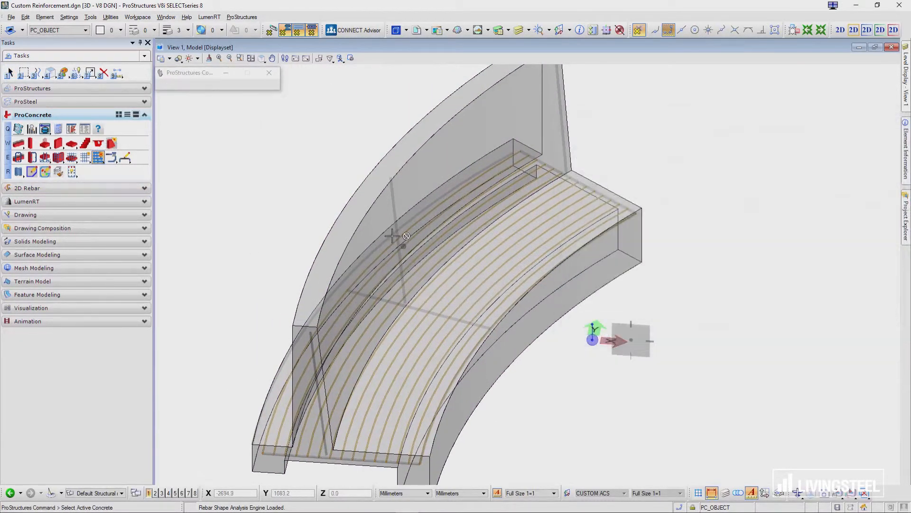
pyautogui.click(373, 205)
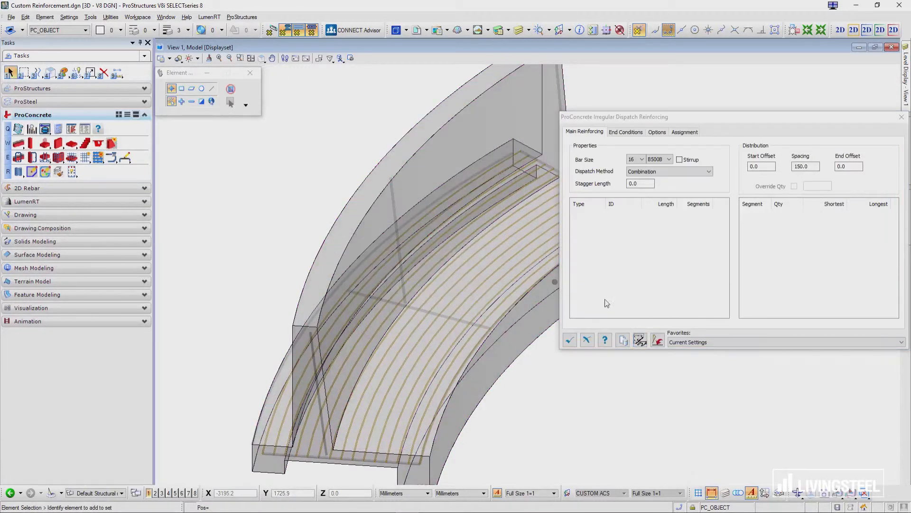
# - Dispatch the bars across the upright stem's three guidelines, from the near end through the middle to the far end
pyautogui.click(657, 341)
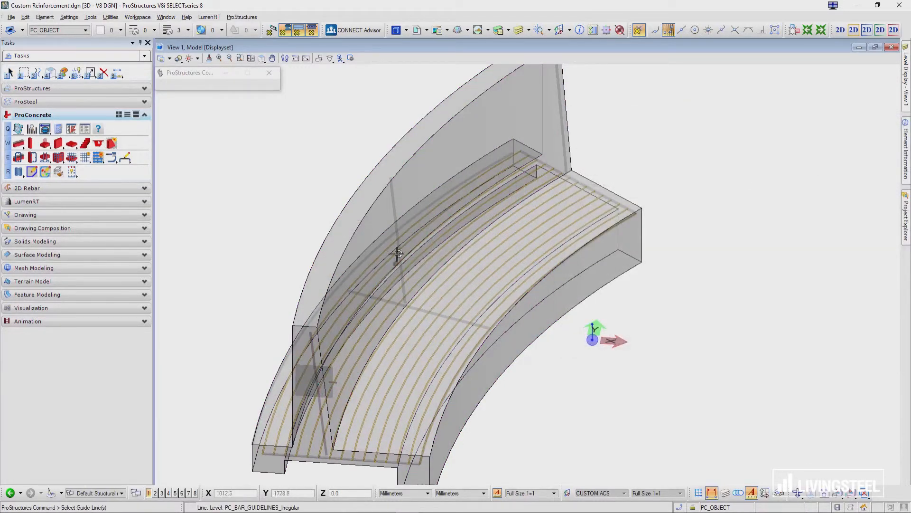
pyautogui.click(405, 230)
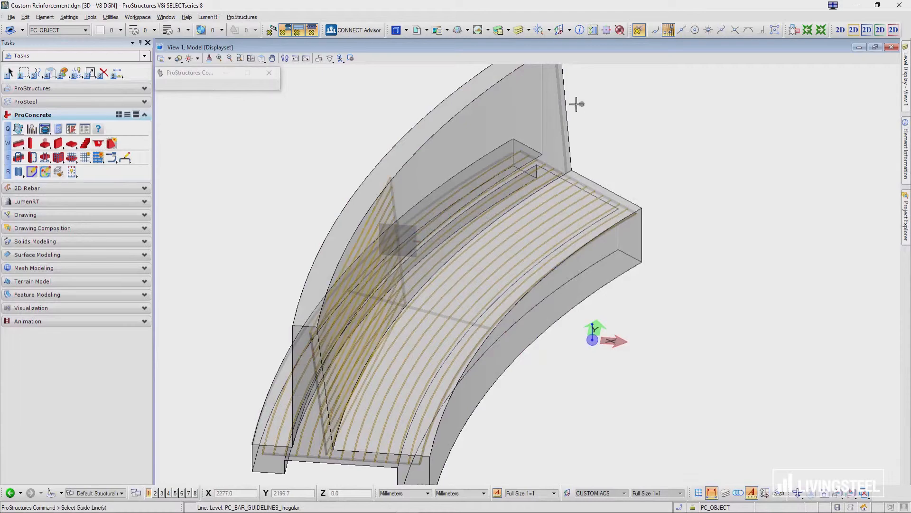
pyautogui.scroll(3, 398, 155)
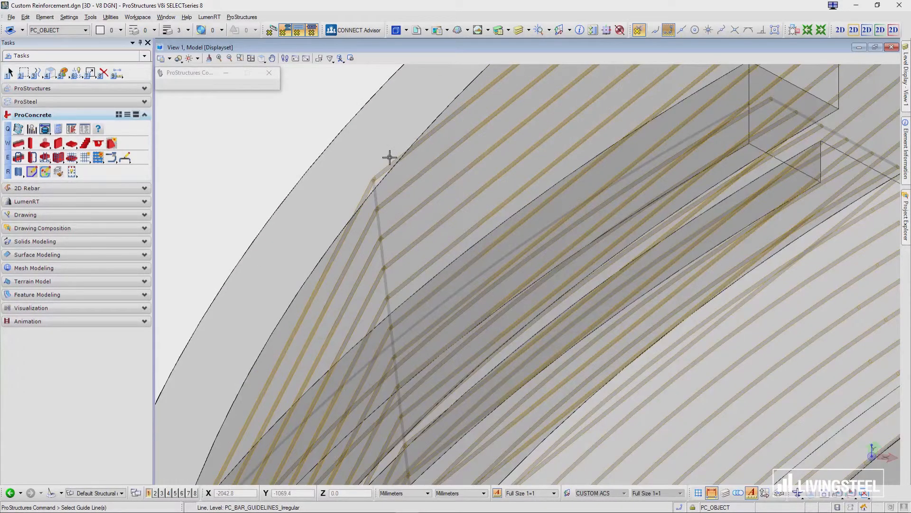
pyautogui.scroll(-6, 390, 157)
pyautogui.rightClick(390, 157)
# - Make the stem's middle guideline an arc intermediate point and close the irregular dispatch settings
pyautogui.click(612, 222)
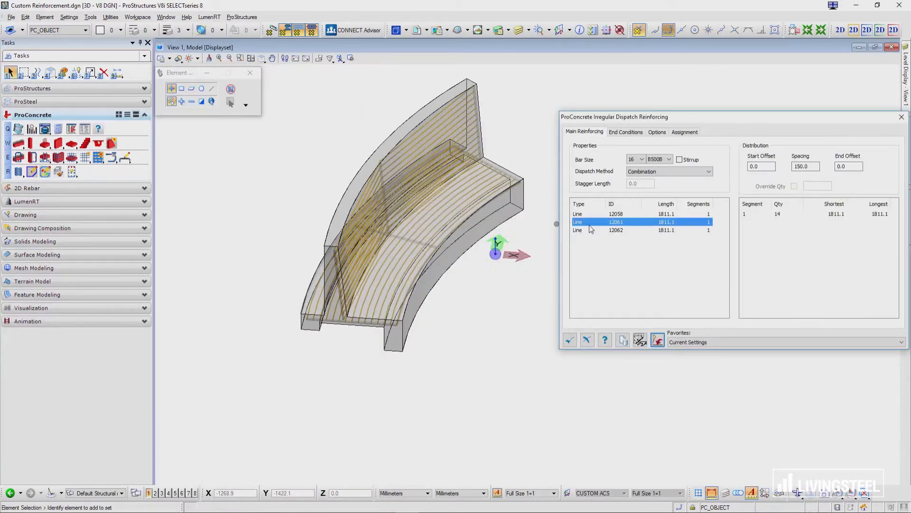
pyautogui.rightClick(597, 229)
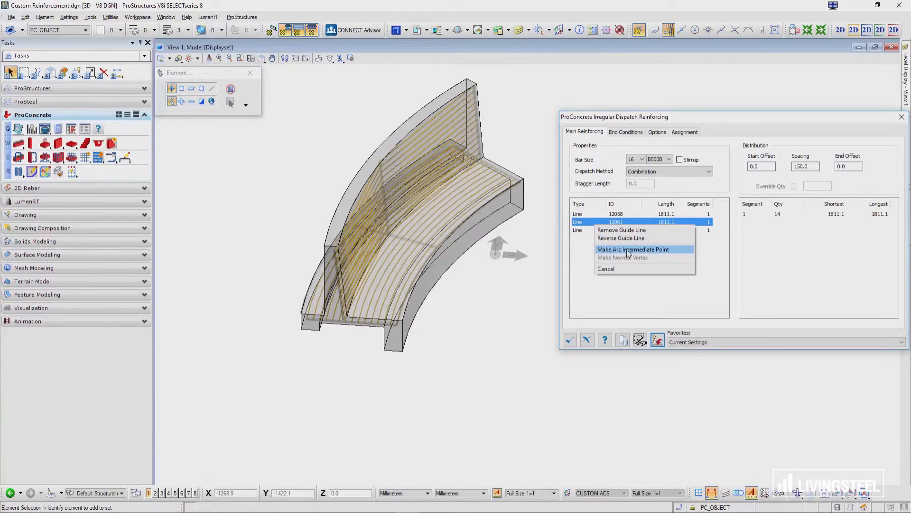
pyautogui.click(630, 250)
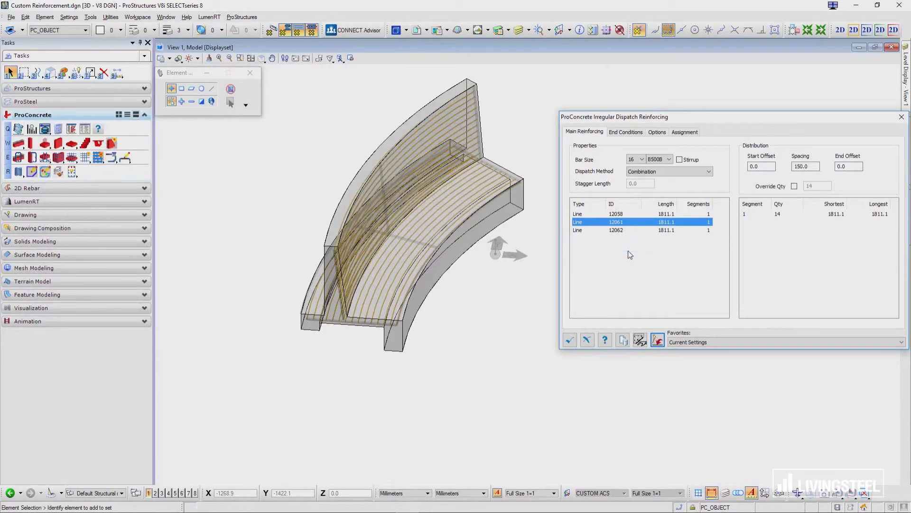
pyautogui.click(506, 251)
pyautogui.click(899, 118)
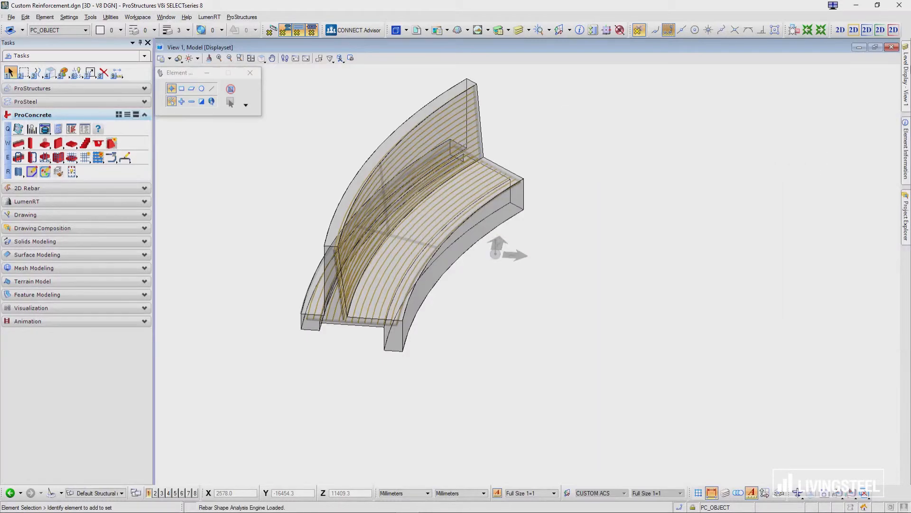
# - Display the SR-RBAR-CRTR-WALL-LV01 and PC_BAR_GUIDELINES_SinglDist levels and examine the curved wall's complete reinforcement
pyautogui.moveTo(906, 71)
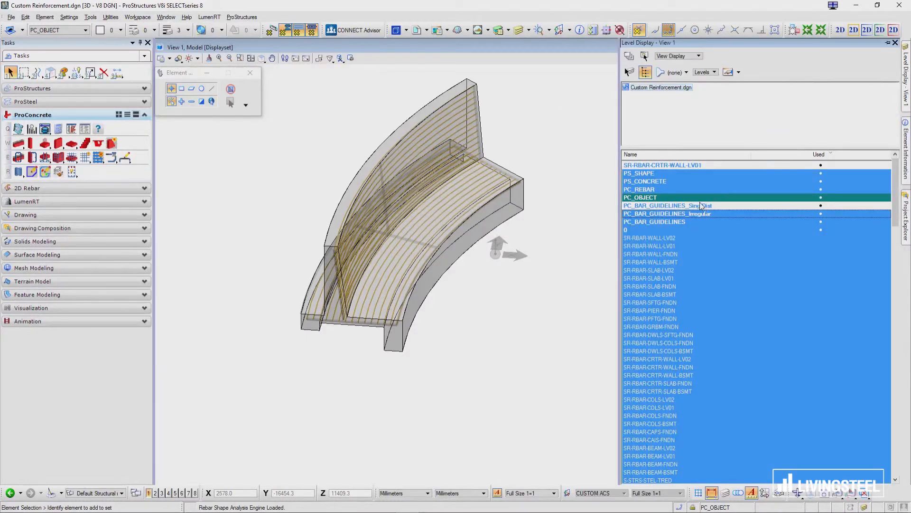
pyautogui.click(686, 166)
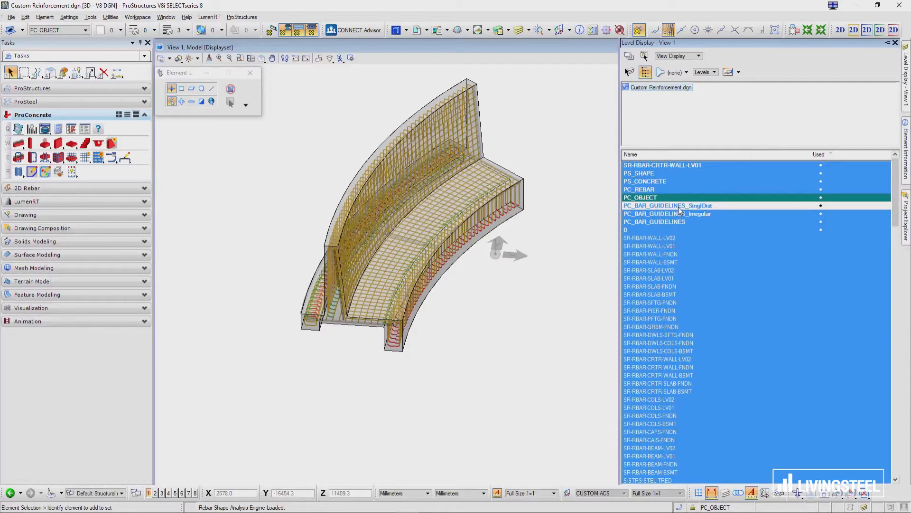
pyautogui.click(679, 208)
pyautogui.scroll(4, 478, 138)
pyautogui.keyDown('shift'); pyautogui.moveTo(632, 196); pyautogui.dragTo(278, 172, button='middle'); pyautogui.keyUp('shift')
pyautogui.keyDown('shift'); pyautogui.moveTo(612, 294); pyautogui.dragTo(569, 295, button='middle'); pyautogui.keyUp('shift')
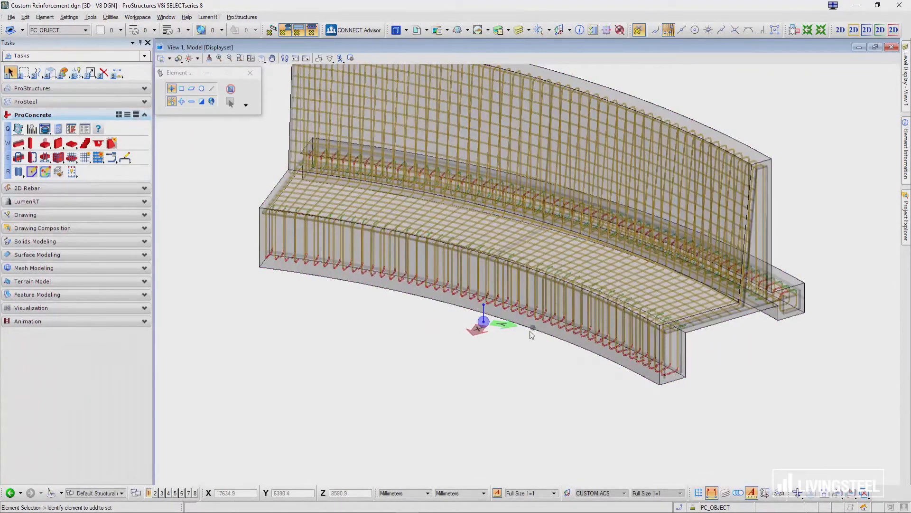
pyautogui.moveTo(532, 329); pyautogui.dragTo(504, 369, button='middle')
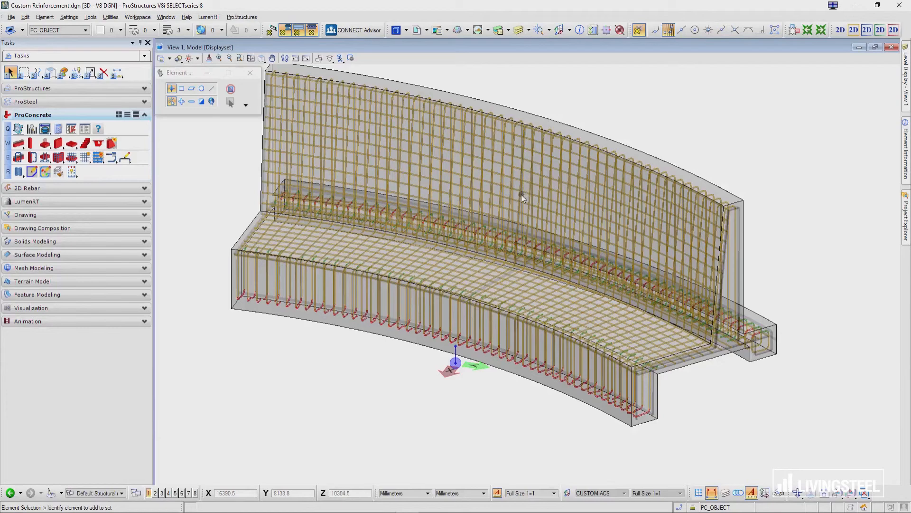
pyautogui.moveTo(520, 192)
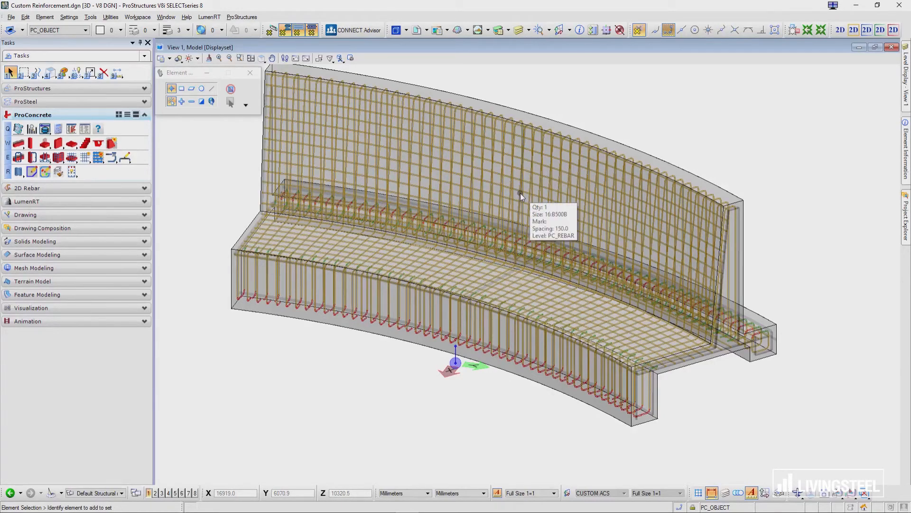